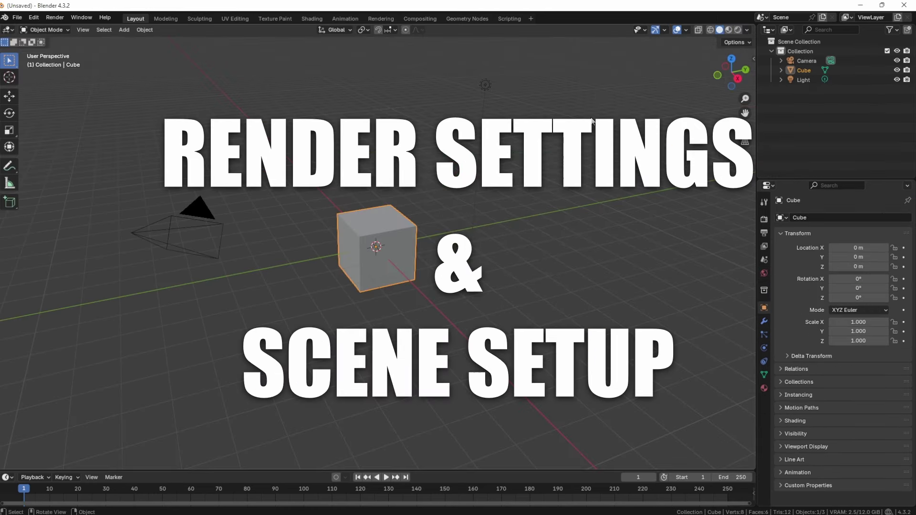
- Choose EEVEE as the scene's render engine
click(764, 219)
click(849, 218)
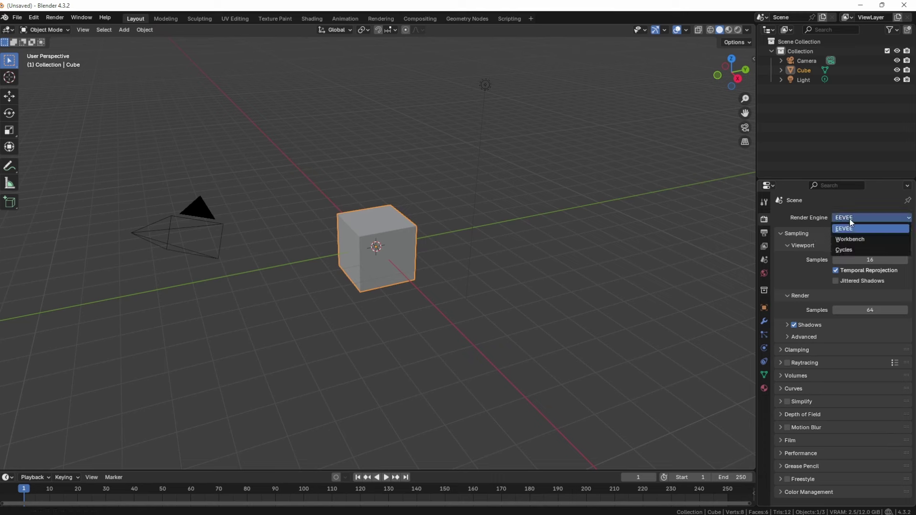
click(844, 218)
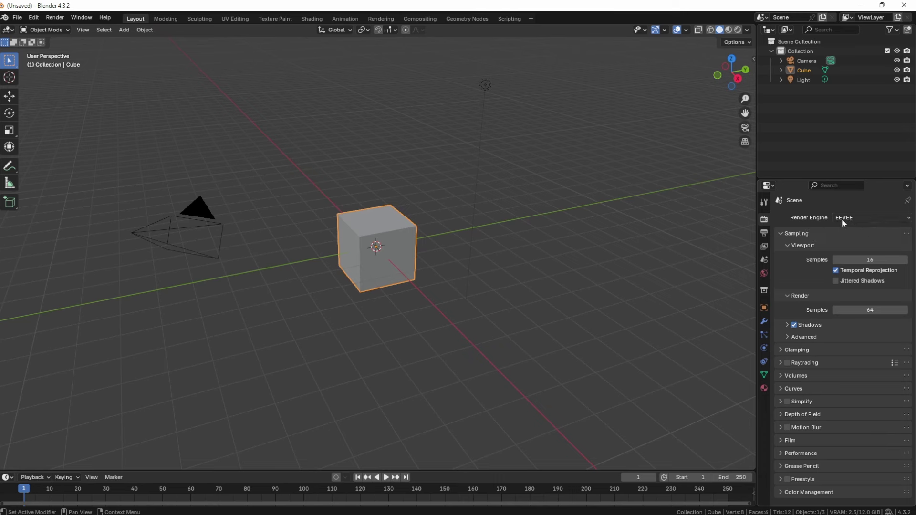
click(841, 219)
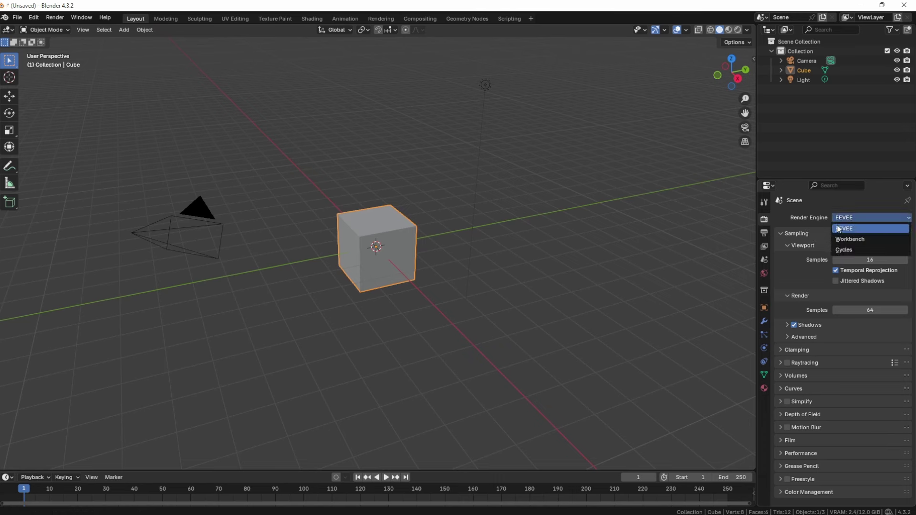
click(839, 229)
- Enable Jittered Shadows, disable Temporal Reprojection and set the viewport samples to 64
click(843, 282)
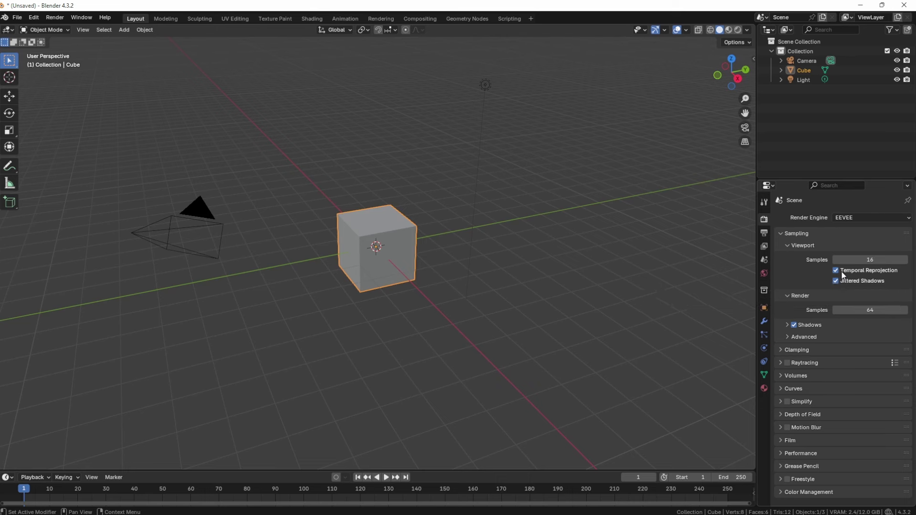
click(866, 259)
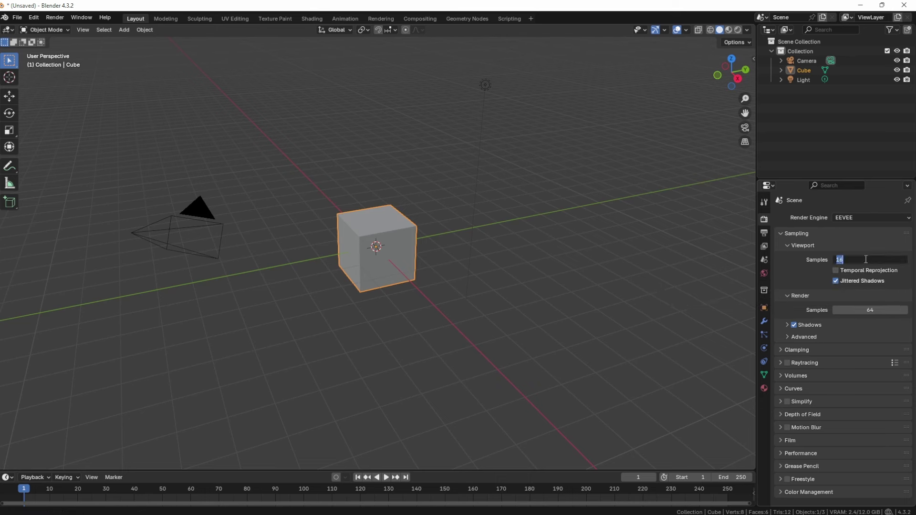
key(Return)
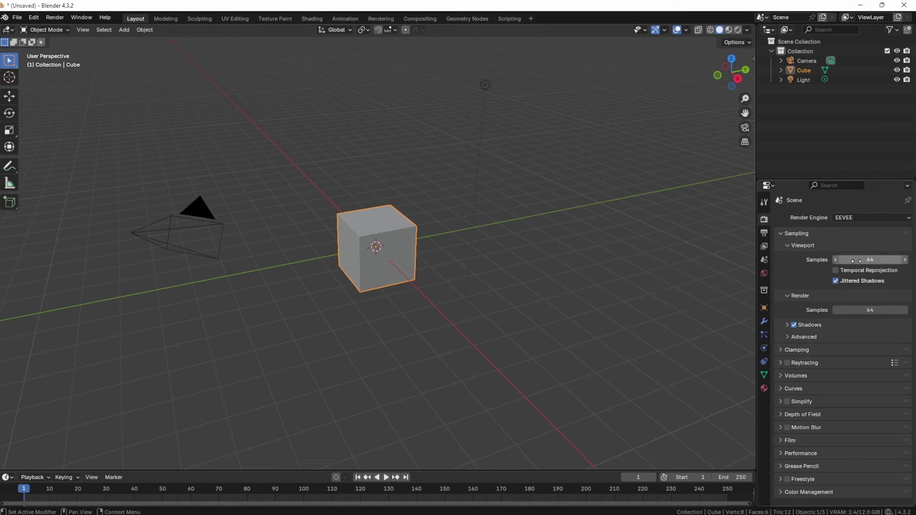
- Set the number of render shadow rays to 2
click(820, 329)
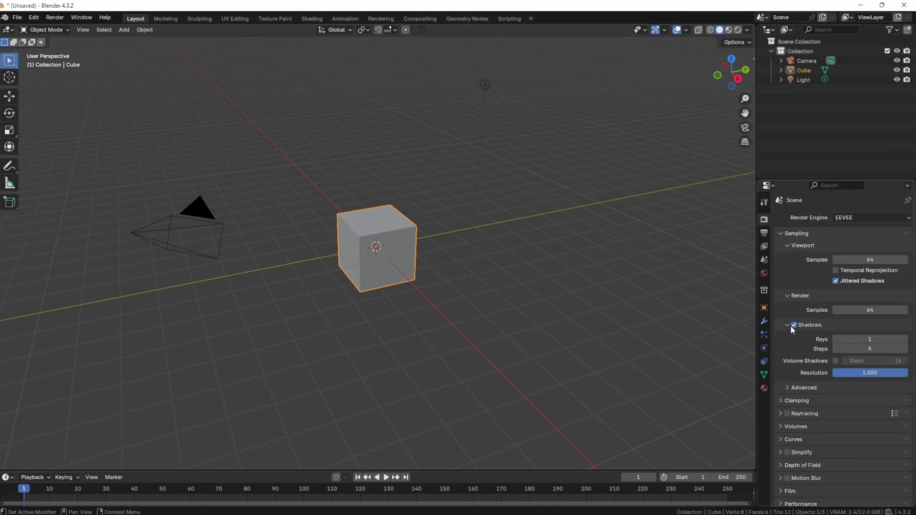
click(908, 342)
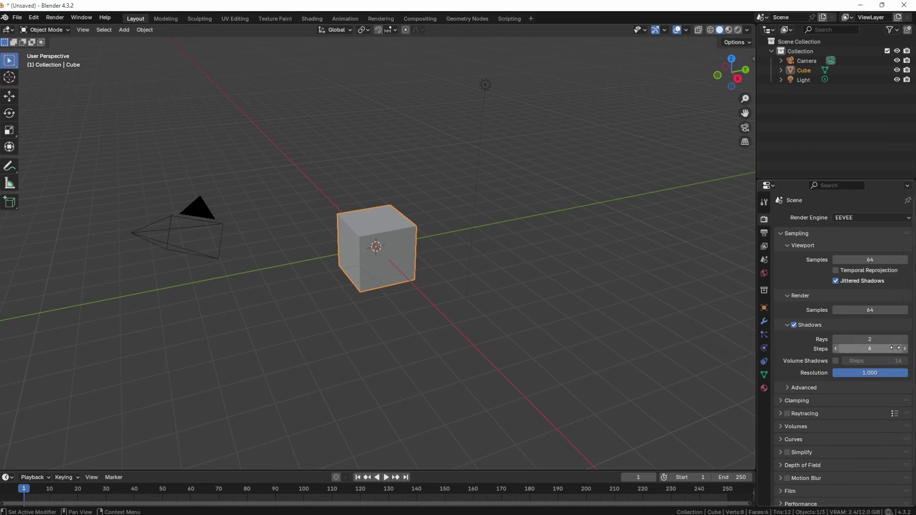
click(886, 348)
click(818, 323)
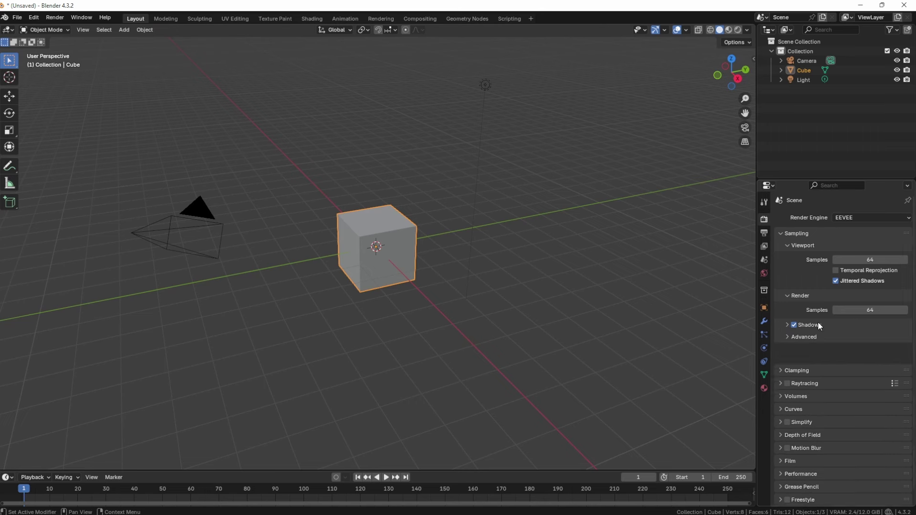
click(803, 361)
click(805, 361)
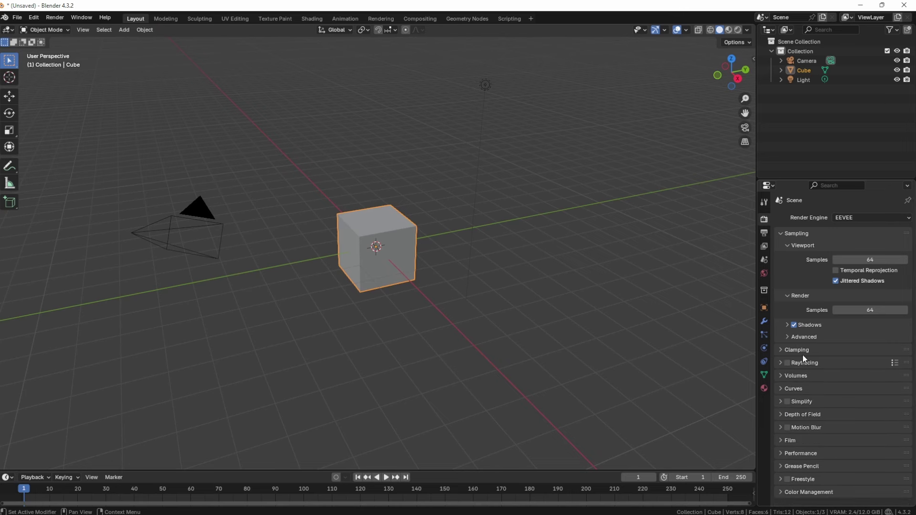
- Enable High Quality Normals in the render performance settings
click(798, 453)
scroll(819, 431, down, 2)
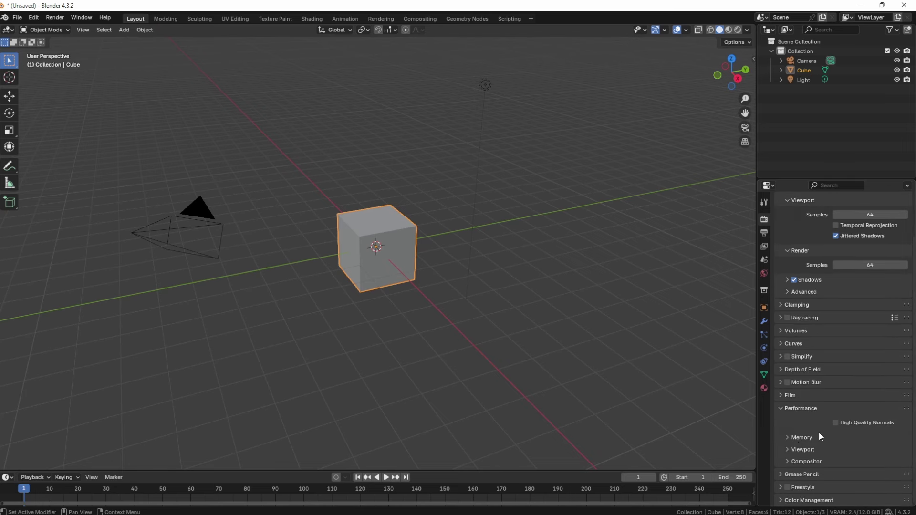
click(837, 424)
- Raise the Shadow Pool memory size and set the compositor device to GPU in the performance settings
click(801, 438)
scroll(819, 429, down, 2)
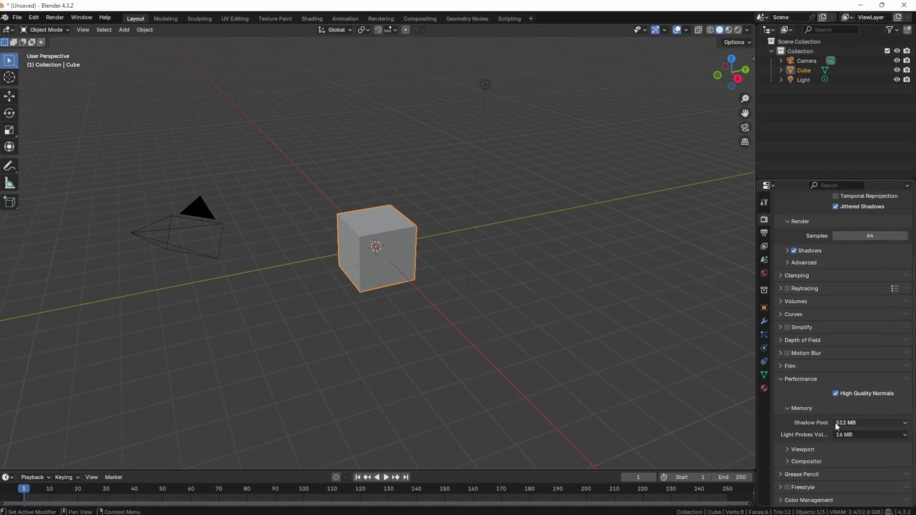
click(843, 423)
click(844, 497)
click(806, 412)
click(809, 458)
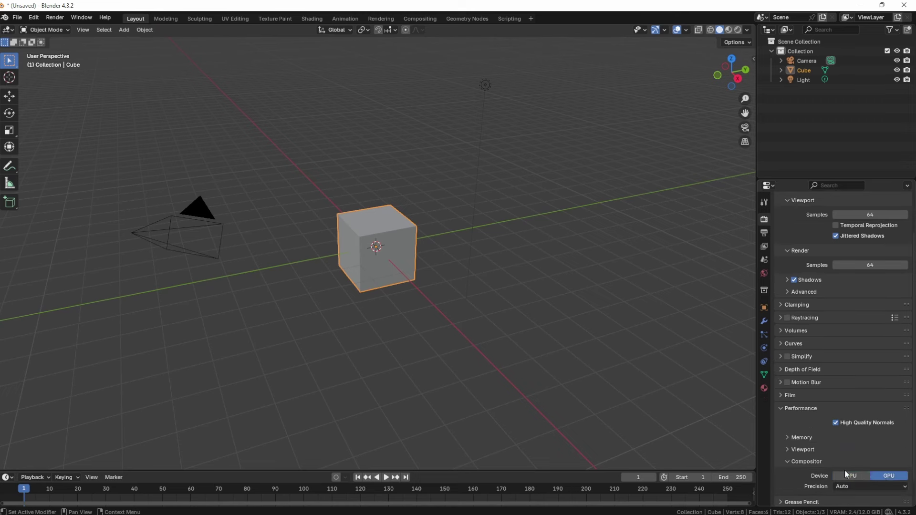
click(811, 465)
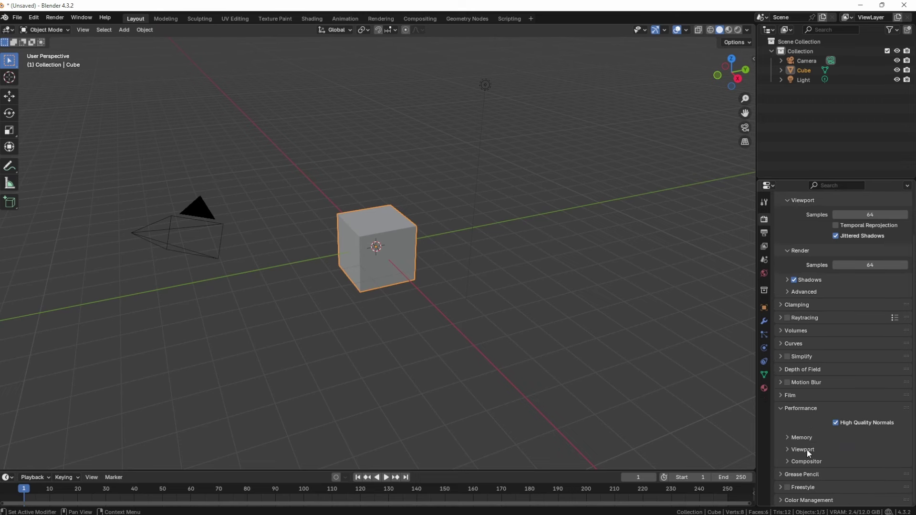
- Set the color management View Transform to Standard
click(812, 496)
scroll(815, 497, down, 5)
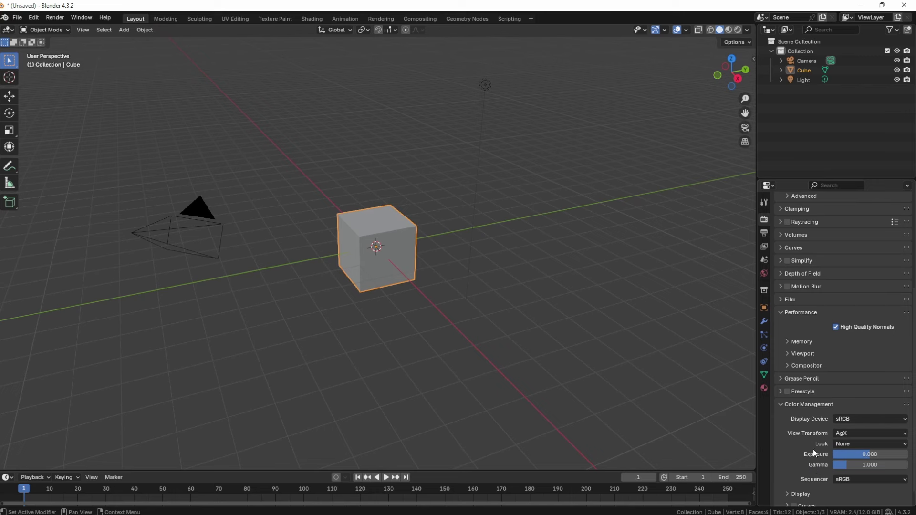
click(848, 428)
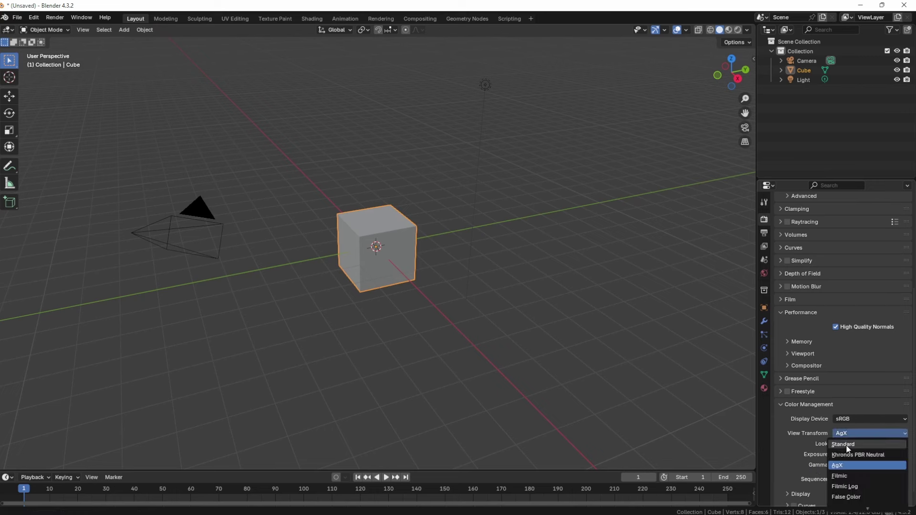
click(847, 430)
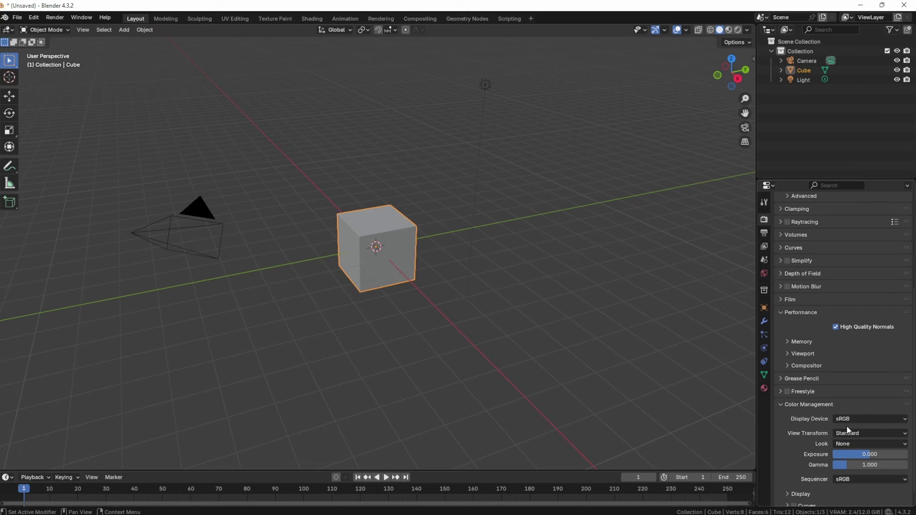
- Switch the 3D viewport to rendered shading and set its compositor display to Always
click(739, 29)
click(747, 30)
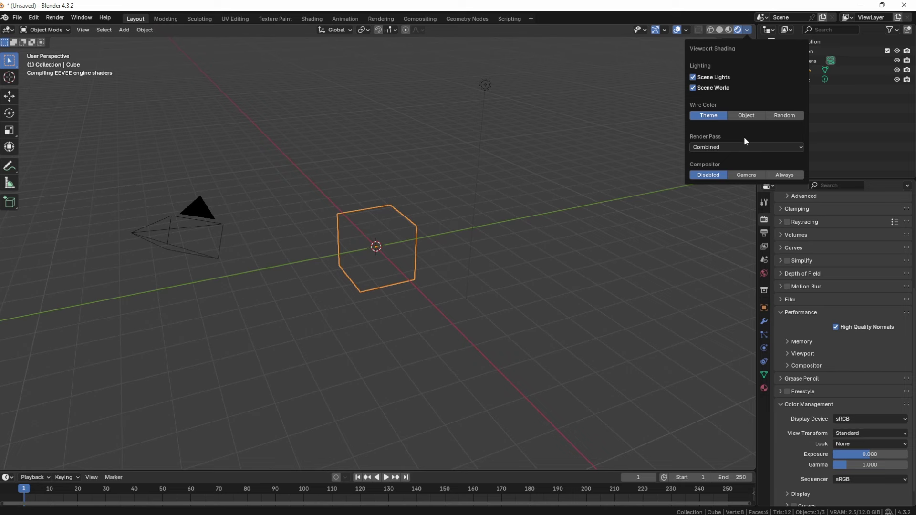
click(782, 174)
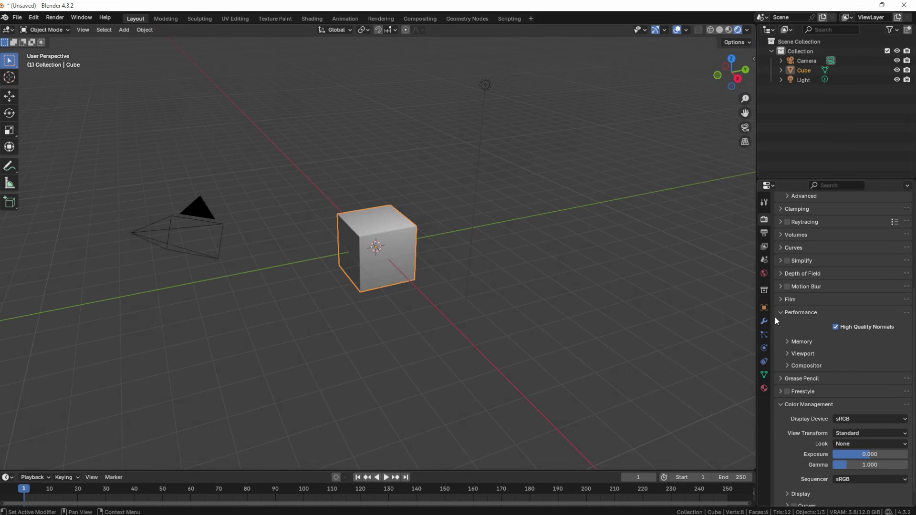
- Enable the Object and Material Cryptomatte passes for the view layer
click(764, 247)
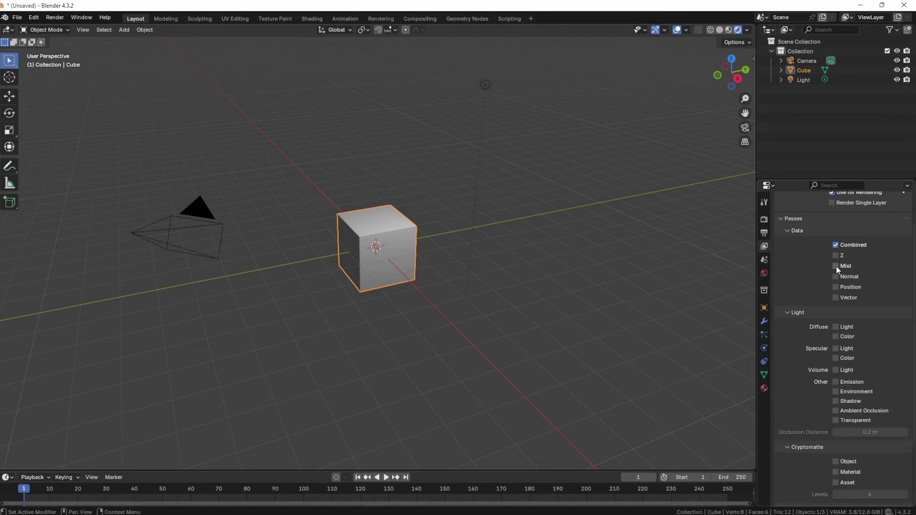
scroll(812, 305, down, 4)
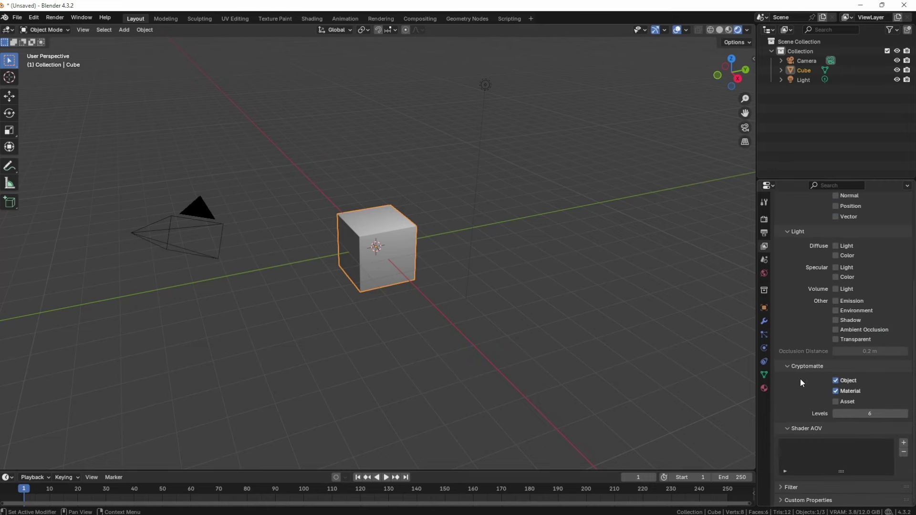
scroll(801, 379, up, 8)
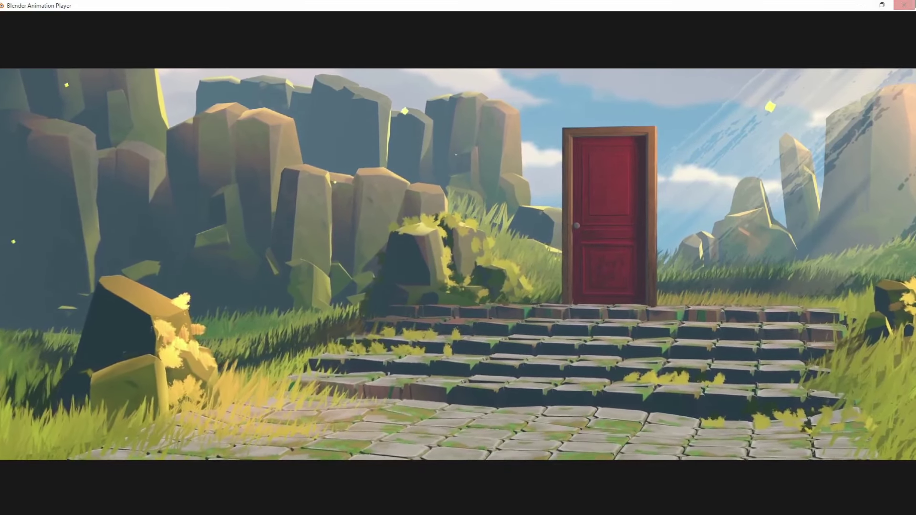
- Close the animation playback window
click(904, 5)
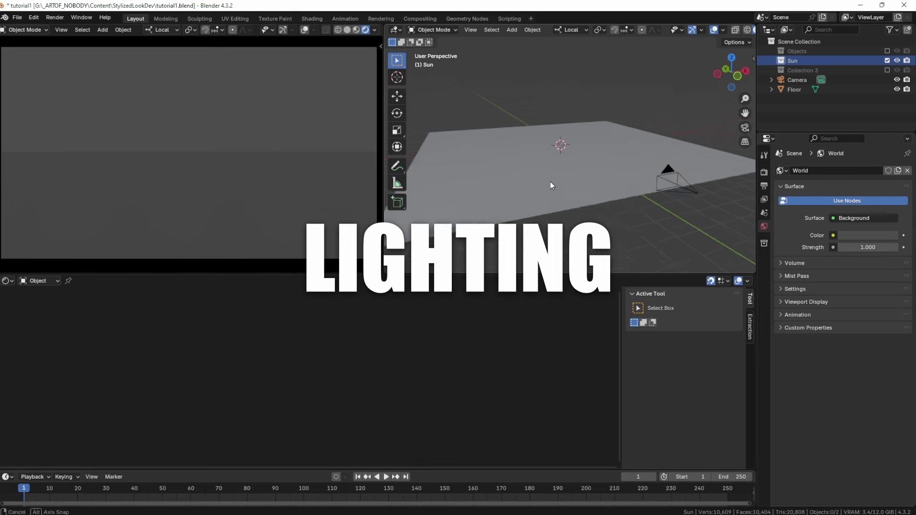
- Add a sun light to the Sun collection and duplicate it in place
key(shift+a)
mouse_move(588, 152)
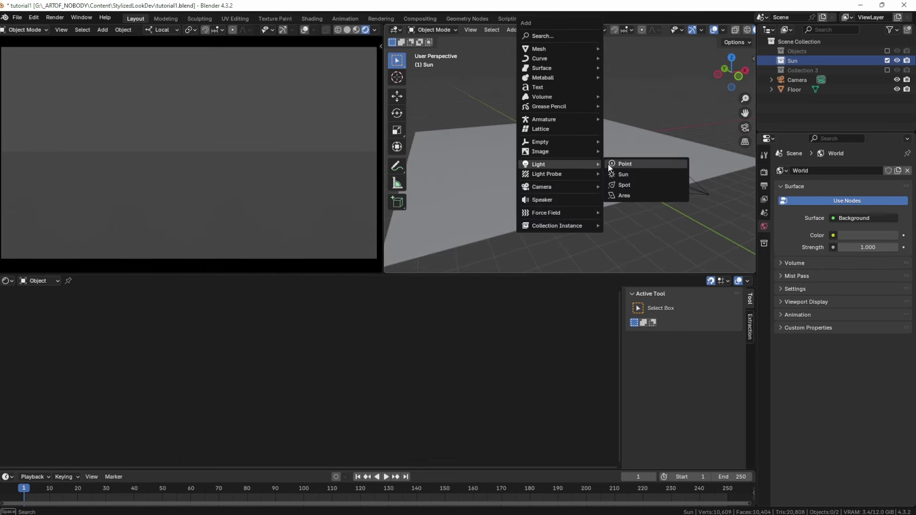
click(611, 175)
key(shift+d)
right_click(585, 161)
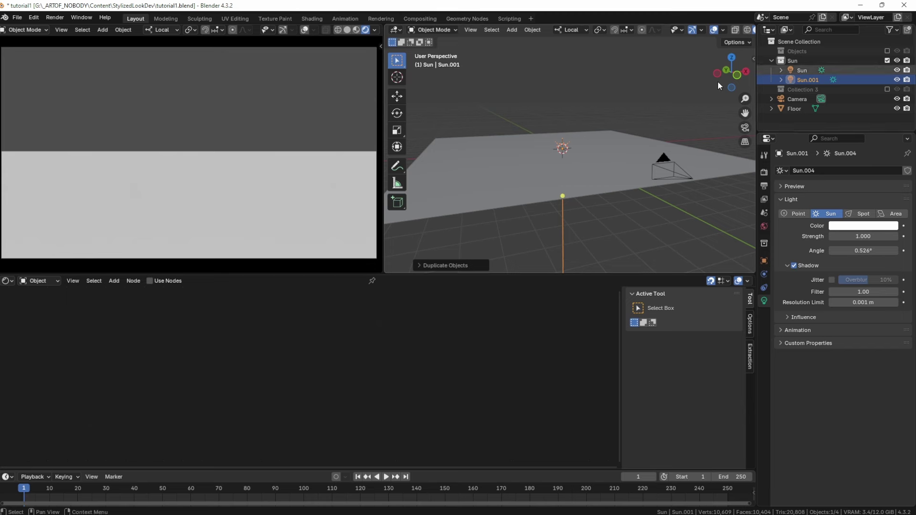
- Add a sphere empty to the Sun collection and rename it CONT_Sun
key(shift+a)
mouse_move(573, 142)
click(614, 194)
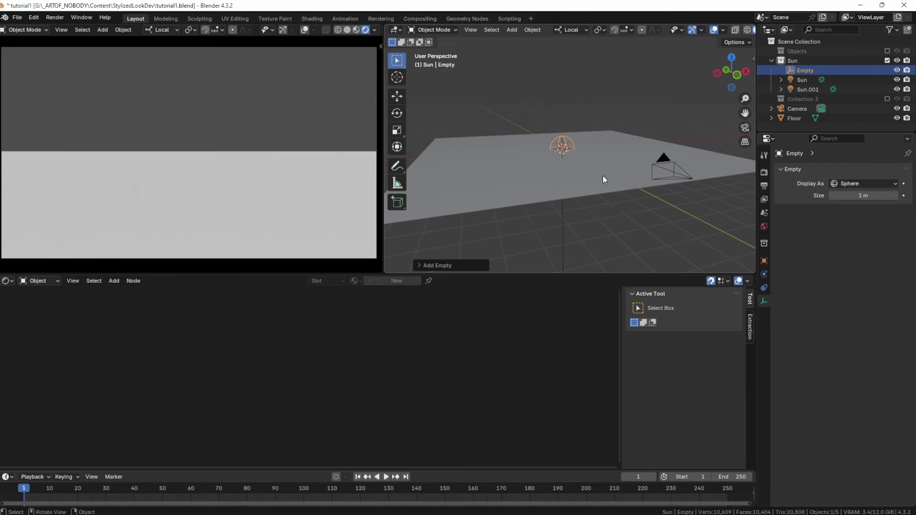
double_click(806, 70)
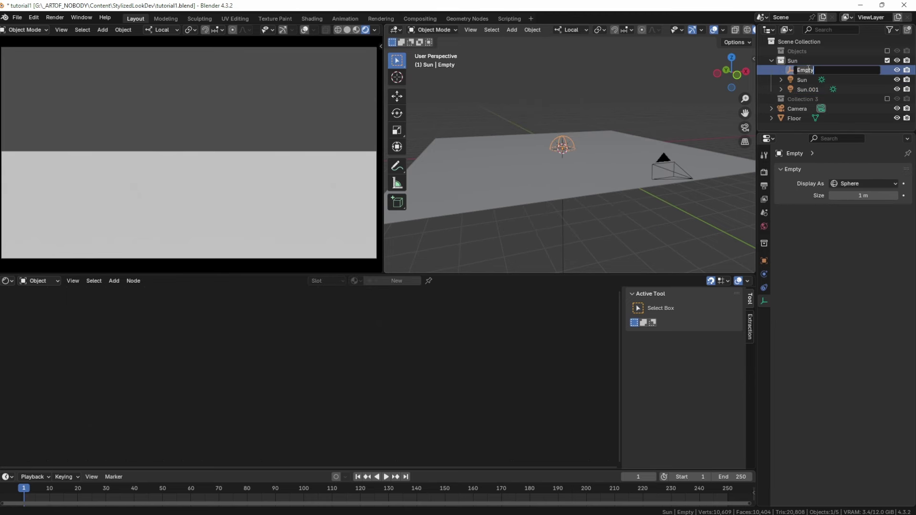
text(CONT_Sun)
key(Return)
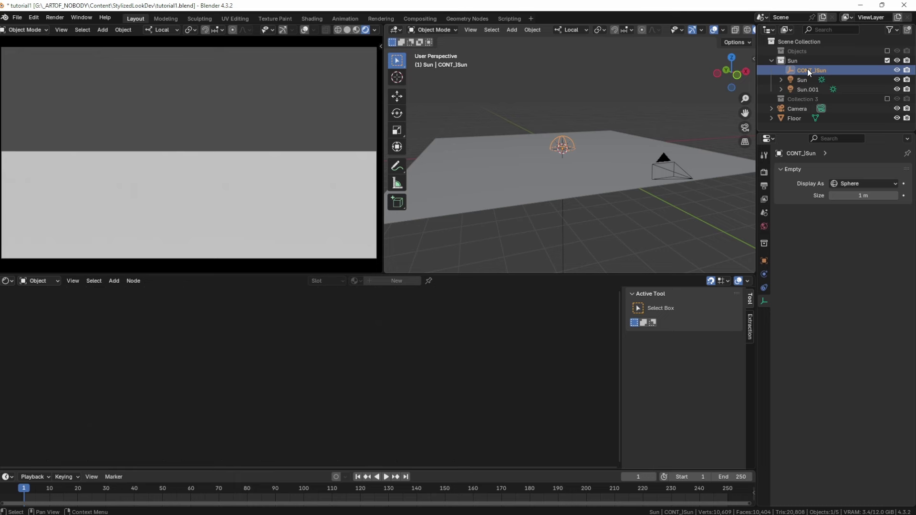
- Parent both sun lights to the CONT_Sun empty
click(803, 79)
shift+click(803, 88)
ctrl+click(807, 71)
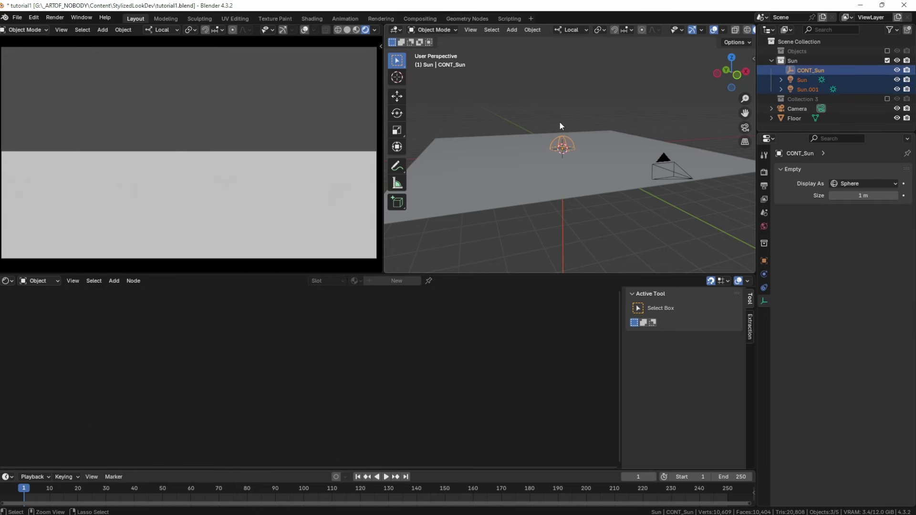
key(ctrl+p)
click(560, 122)
- Clear the location of the CONT_Sun empty and raise it along Z above the floor plane
key(alt+g)
middle_drag(565, 138, 614, 150)
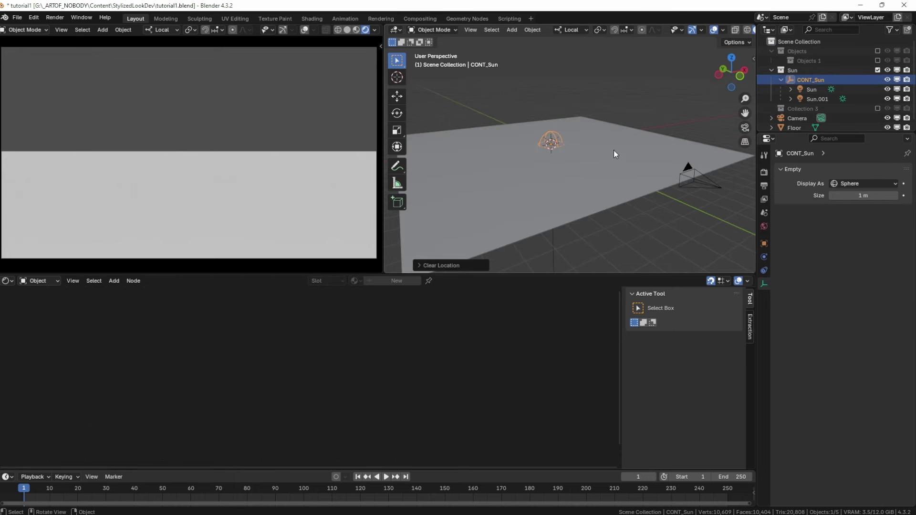
key(g)
key(z)
click(608, 114)
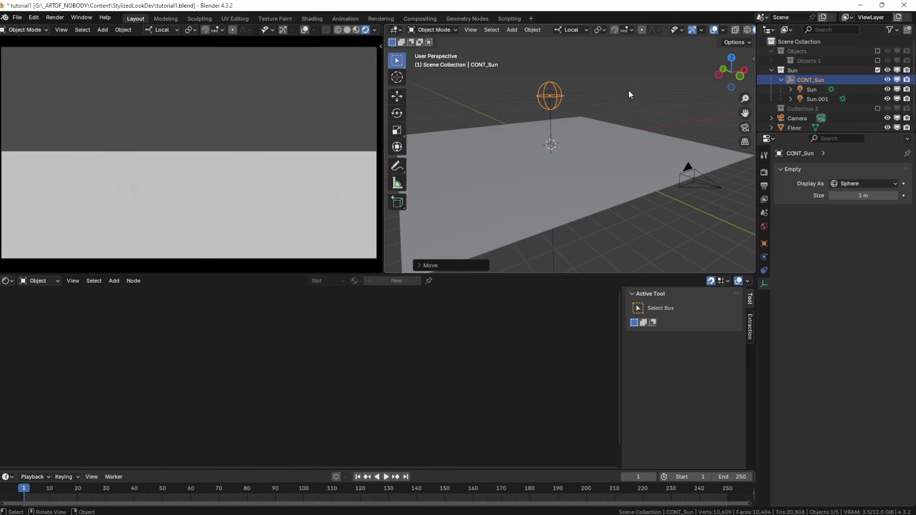
- Tilt the CONT_Sun empty about the Y axis so the sun lights shine diagonally onto the floor
middle_drag(629, 90, 616, 123)
key(r)
key(y)
key(y)
click(595, 155)
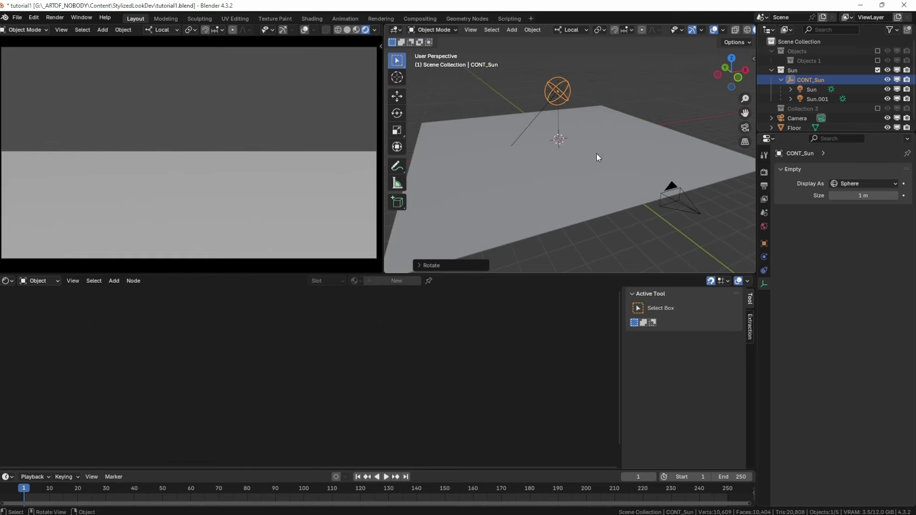
- Enable the Objects collection and rotate CONT_Sun in the top view so the sun lights Suzanne's face from the side
click(877, 50)
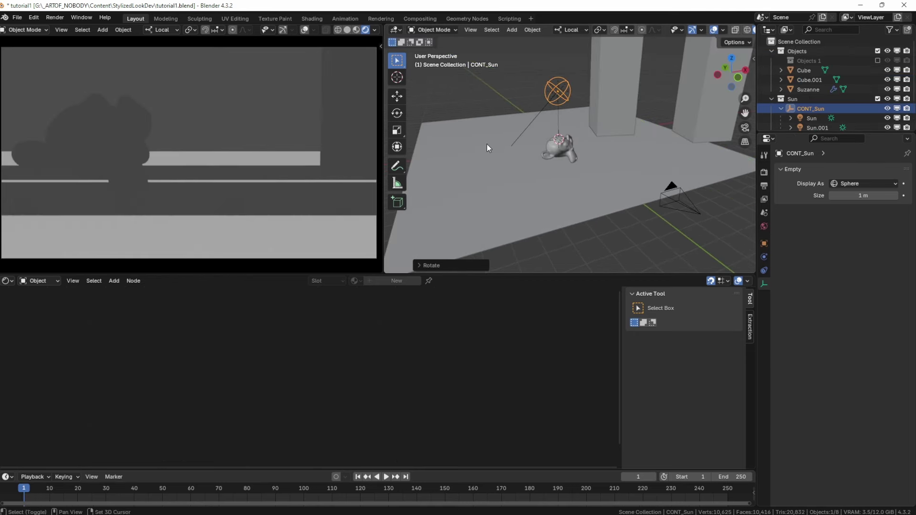
middle_drag(487, 144, 566, 201)
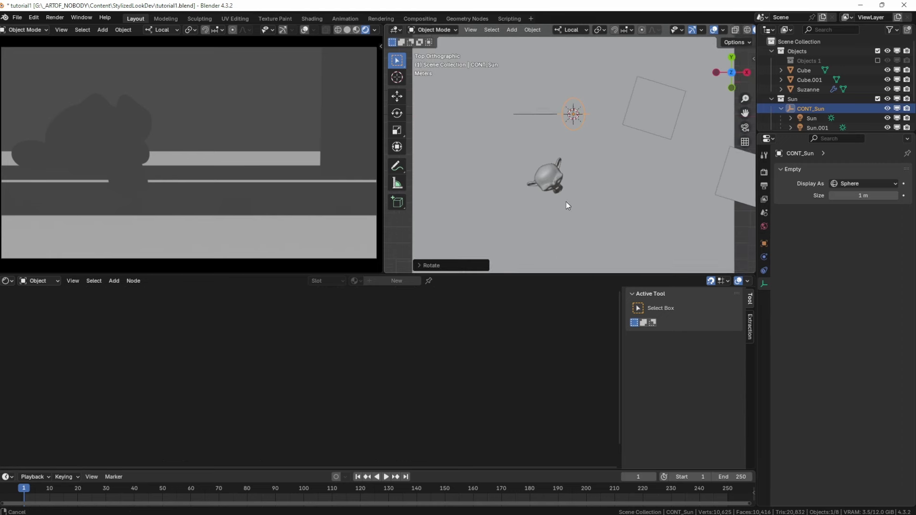
key(r)
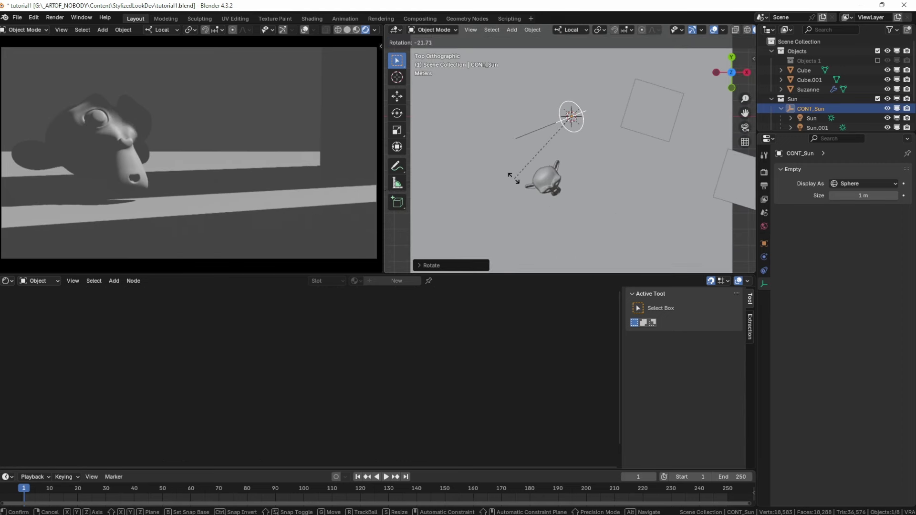
click(513, 177)
- Hide the Sun.001 light in the viewport and set the Sun light's strength to 10
middle_drag(494, 105, 533, 134)
scroll(827, 125, down, 3)
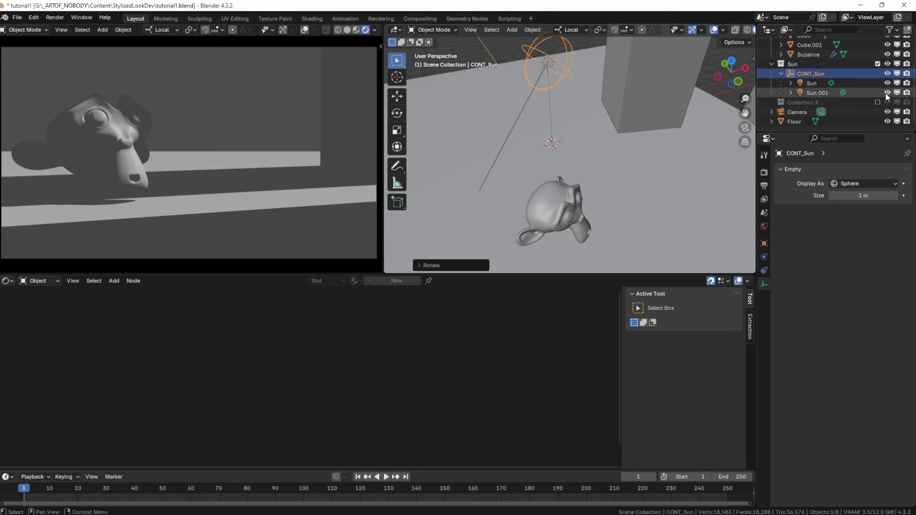
click(887, 92)
click(805, 84)
click(764, 283)
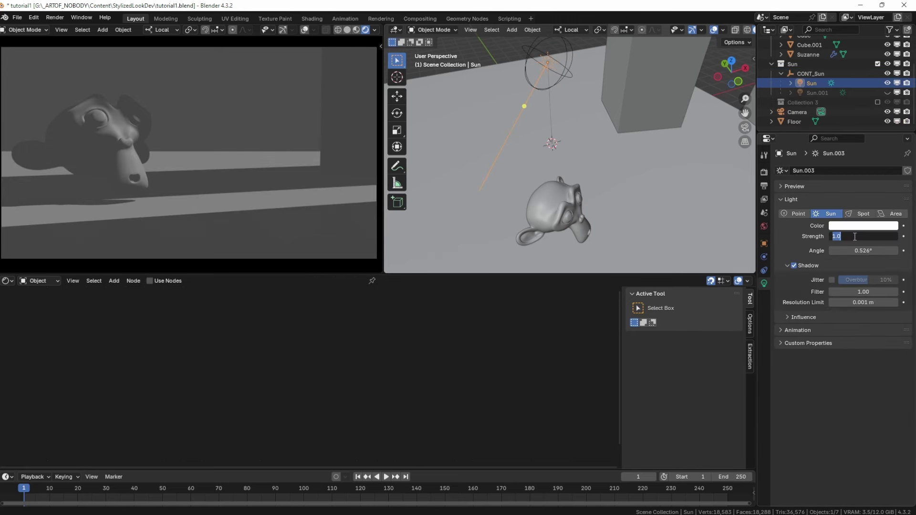
click(855, 237)
text(10)
key(Return)
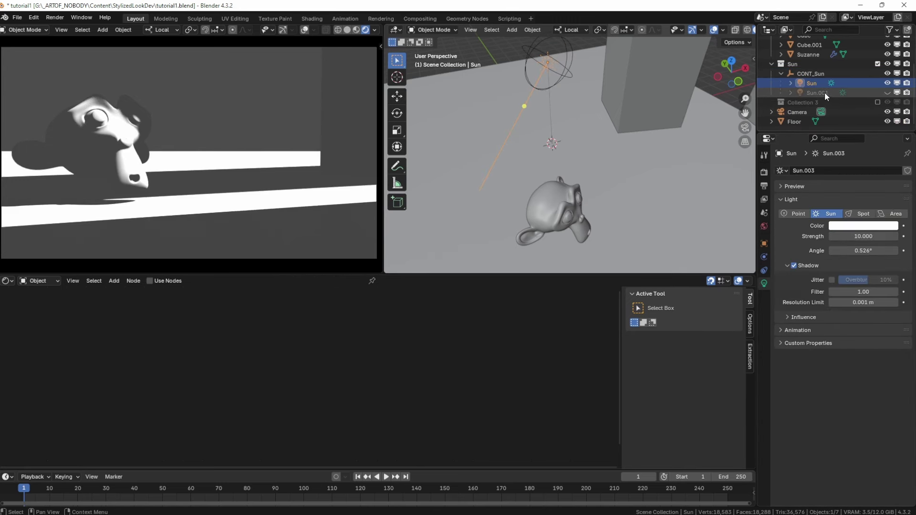
- Tint the Sun light's color a pale warm orange
click(840, 225)
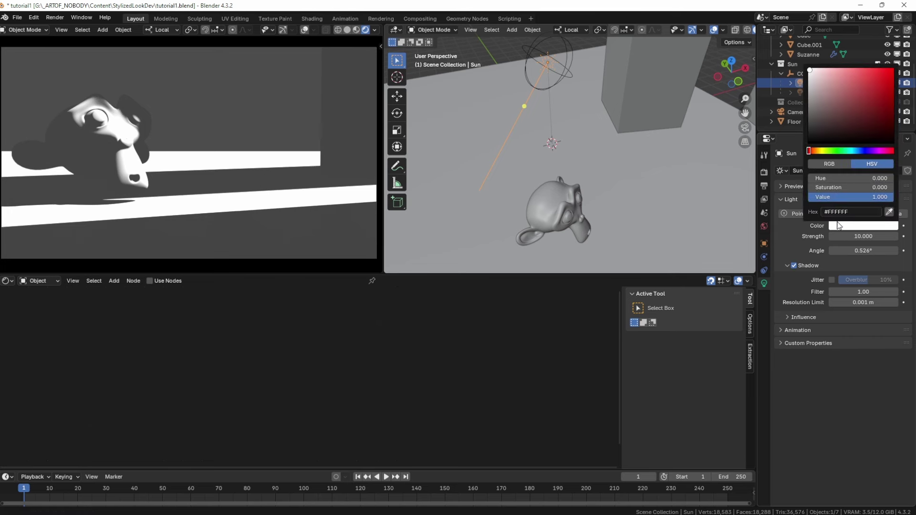
click(815, 152)
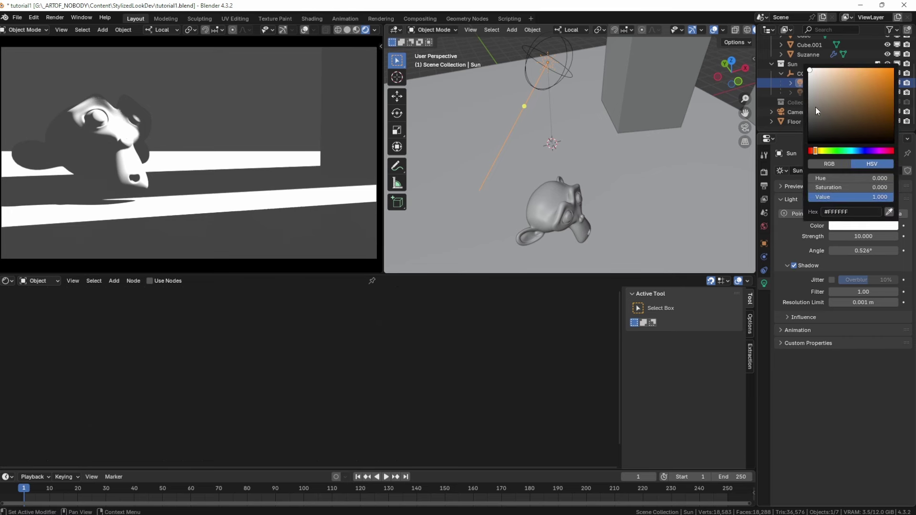
click(825, 70)
drag(826, 70, 823, 70)
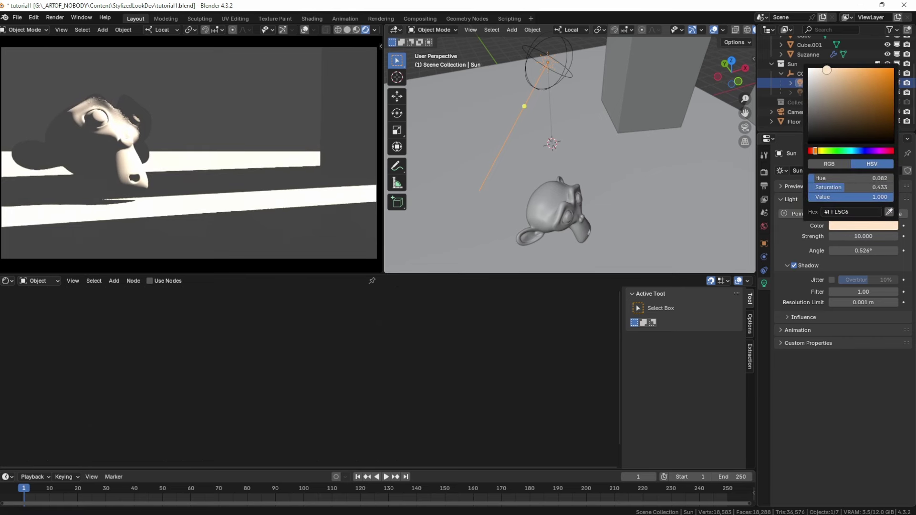
- Unhide the Sun.001 light and set its strength to 6
click(833, 92)
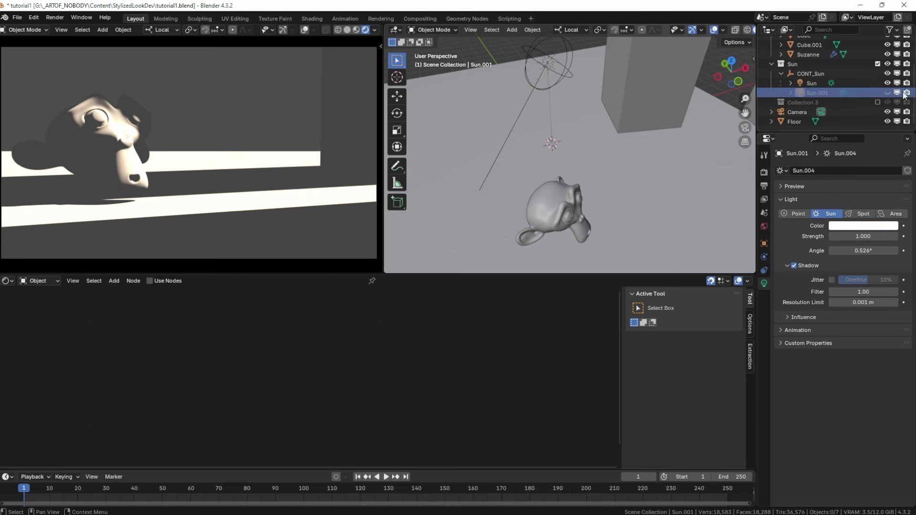
click(886, 93)
click(821, 92)
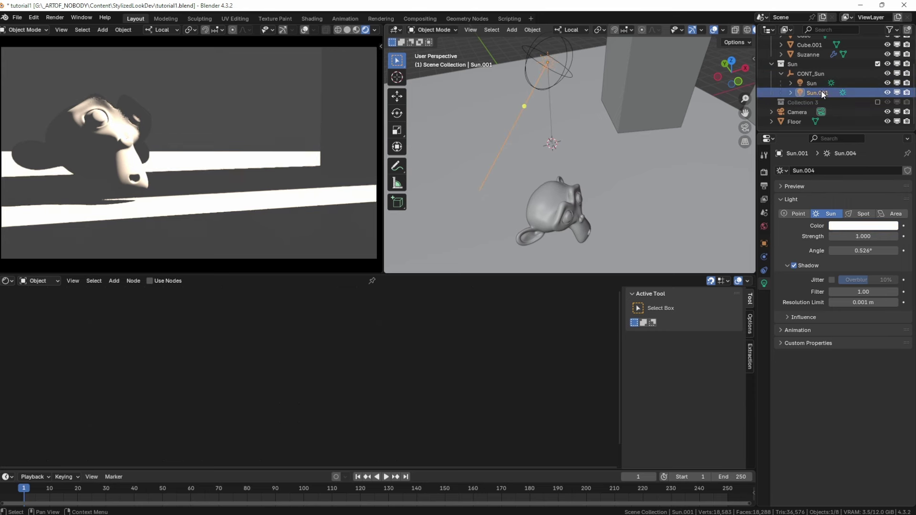
click(855, 237)
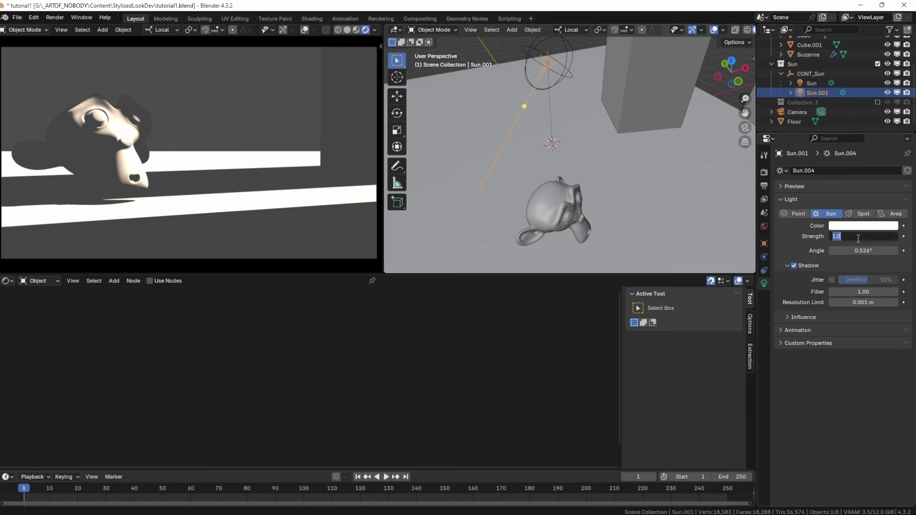
text(6)
key(Return)
- Give the Sun.001 light a saturated orange-red color (#FF7543) and set its angle to 5°
click(855, 226)
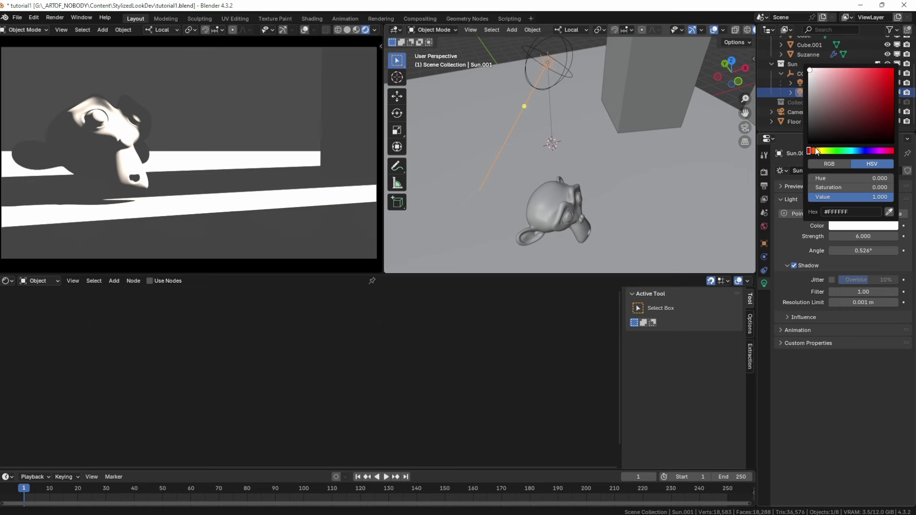
drag(817, 151, 815, 151)
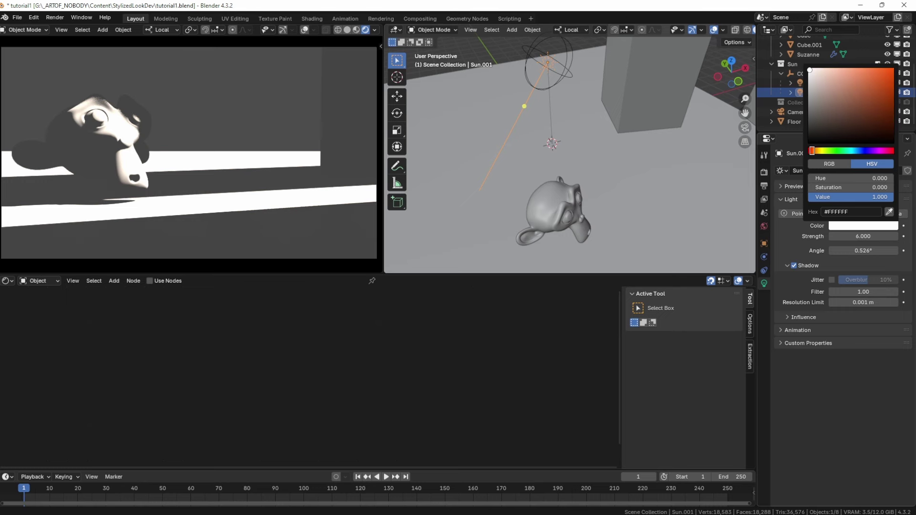
drag(824, 70, 875, 70)
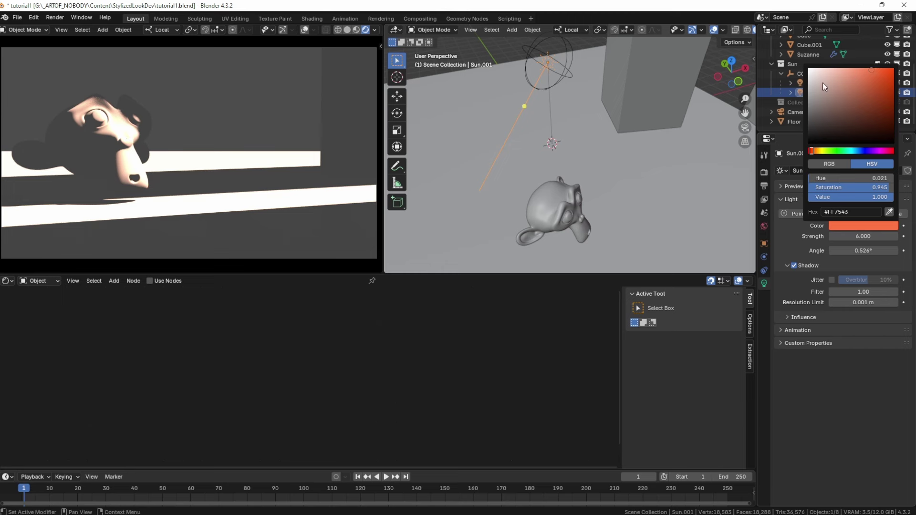
click(858, 248)
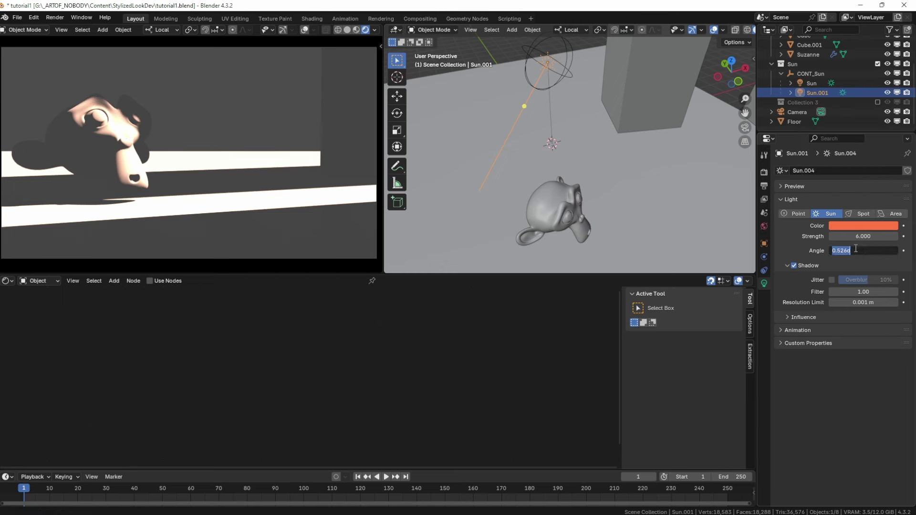
key(Return)
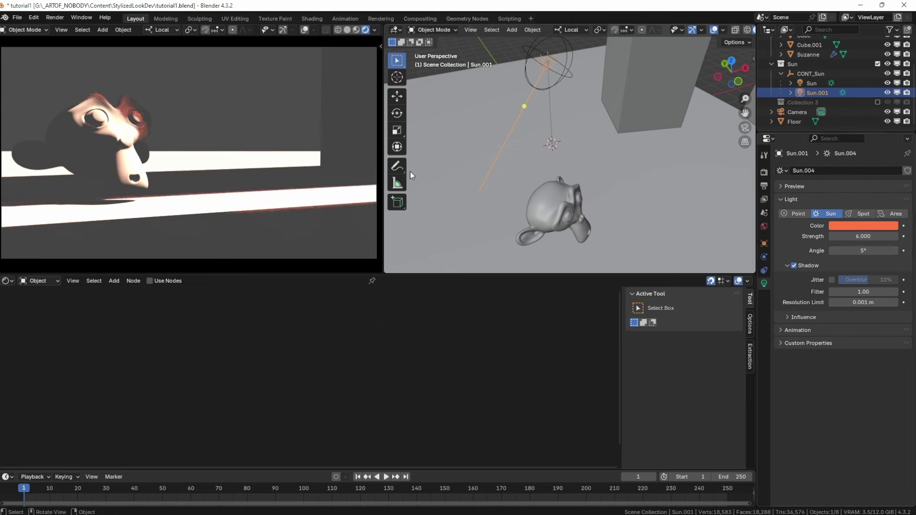
- Examine the soft shadow edges on Suzanne and the floor, and compare the settings of the two sun lights
scroll(115, 159, up, 4)
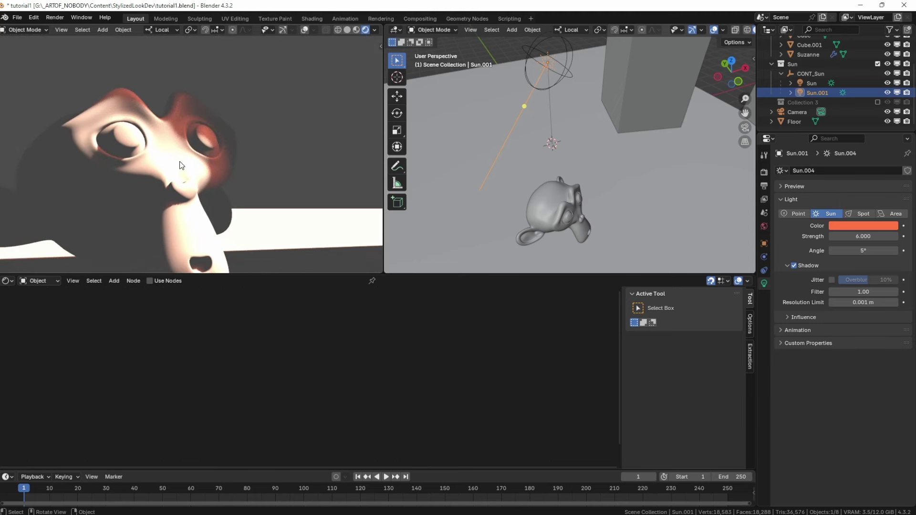
click(813, 84)
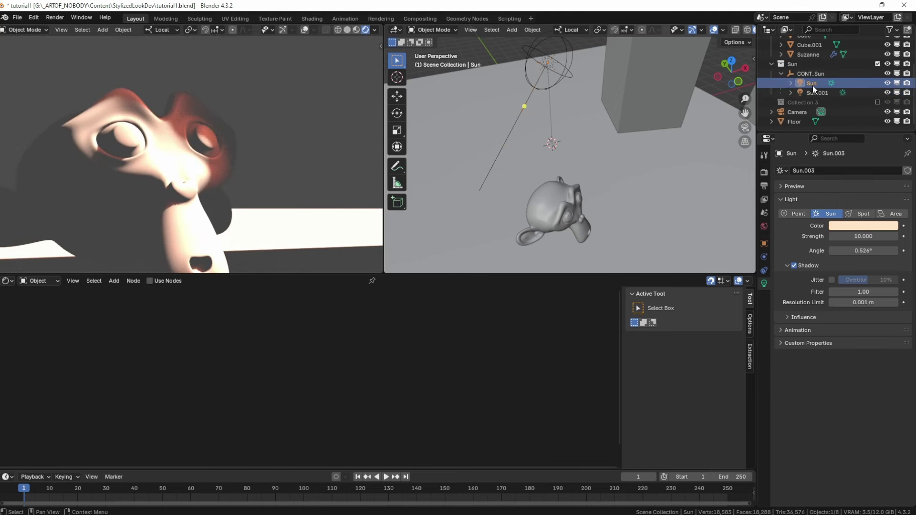
click(812, 93)
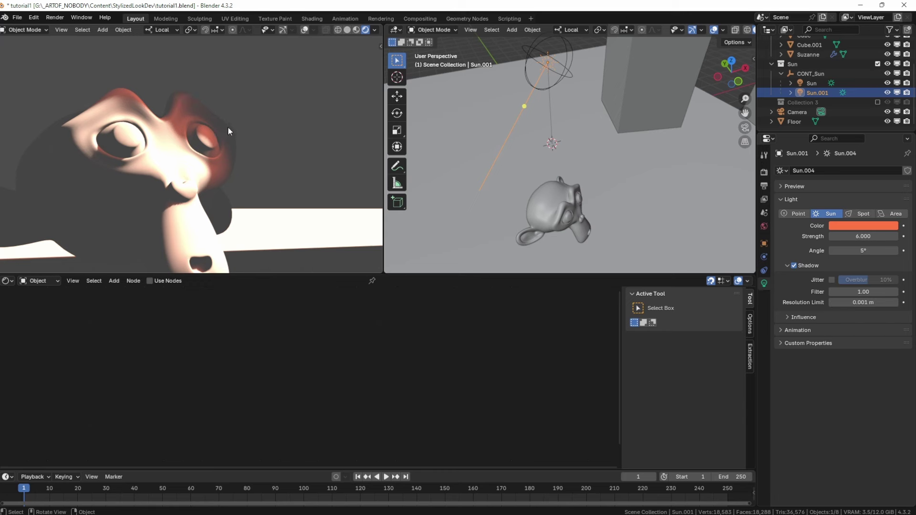
middle_drag(227, 127, 153, 210)
scroll(266, 216, down, 2)
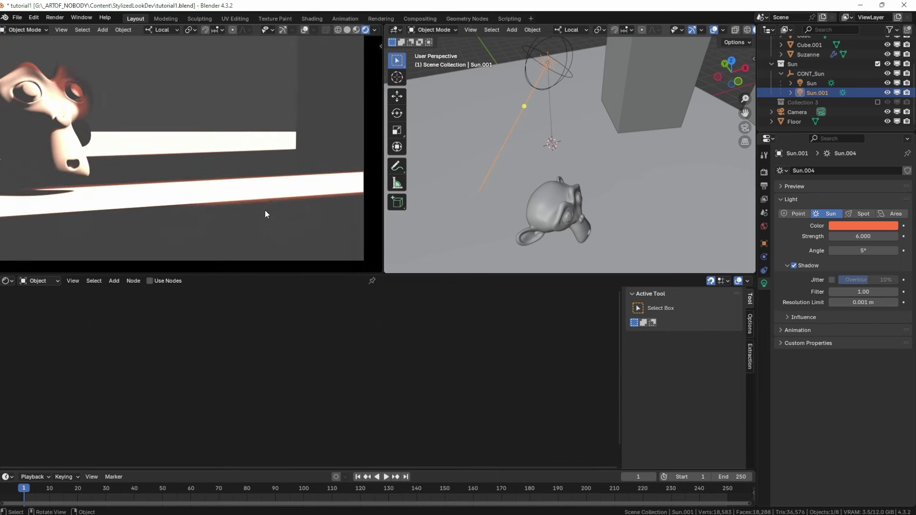
- Reset CONT_Sun's rotation, then tilt it about its local Y axis and turn it about global Z to cast diagonal shadows
click(569, 71)
key(alt+r)
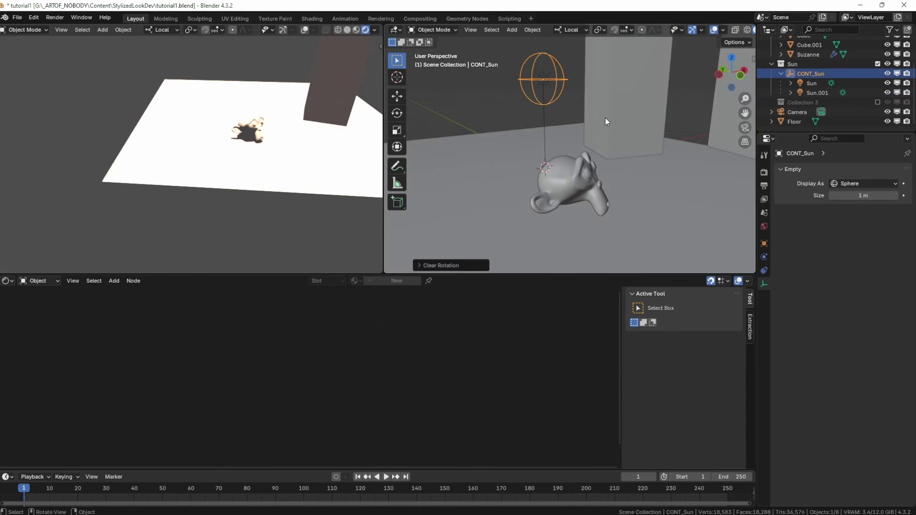
key(r)
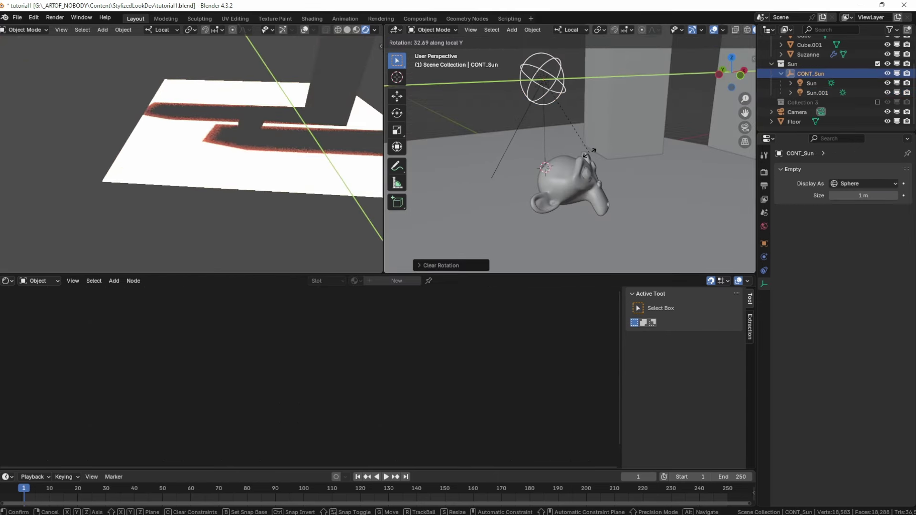
click(583, 168)
key(r)
key(z)
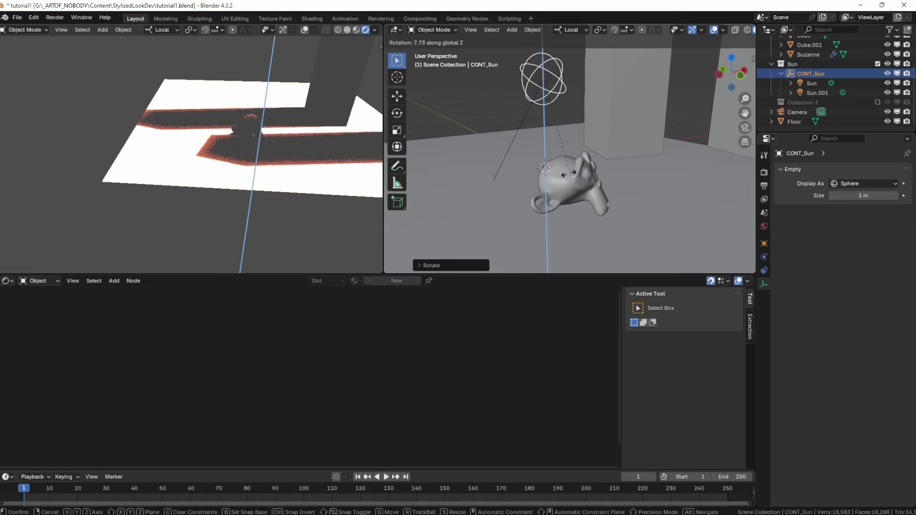
click(551, 168)
- Rotate the Sun.001 light slightly about its local Y axis to offset its shadow from that of the Sun light
click(802, 93)
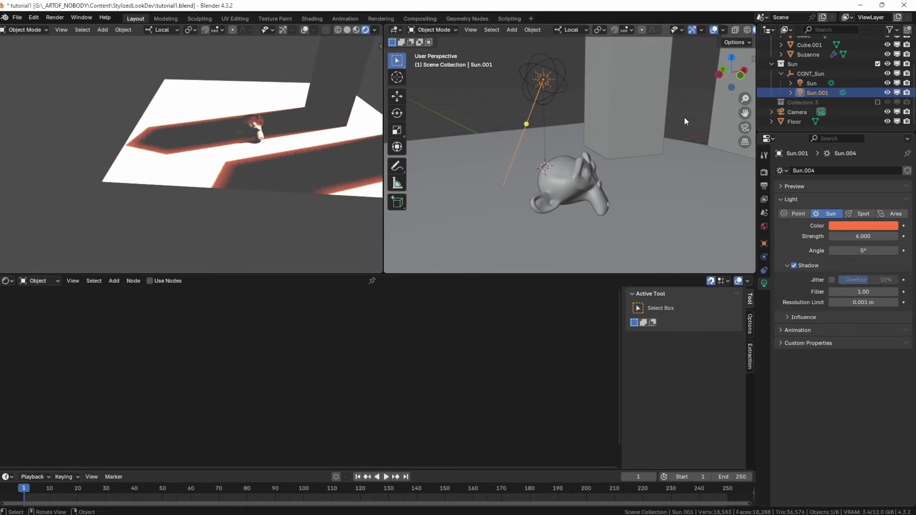
key(r)
key(x)
key(x)
click(680, 127)
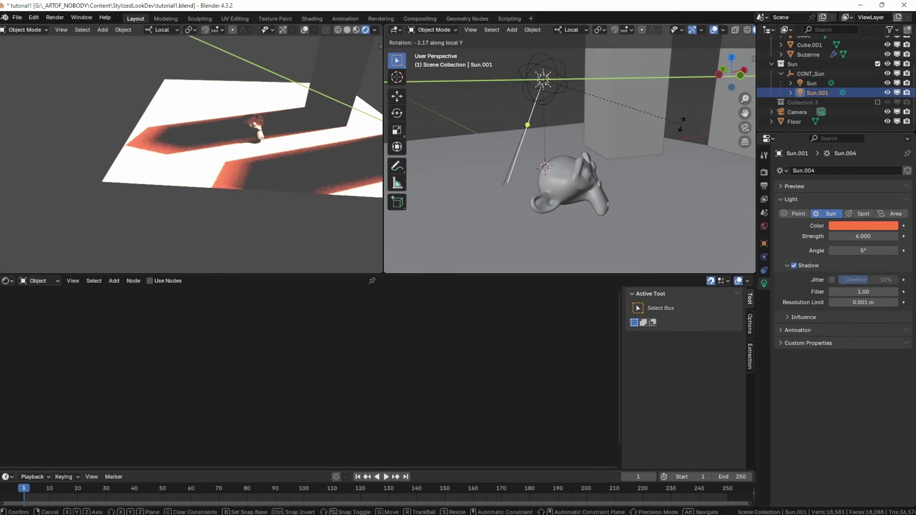
key(r)
key(y)
key(y)
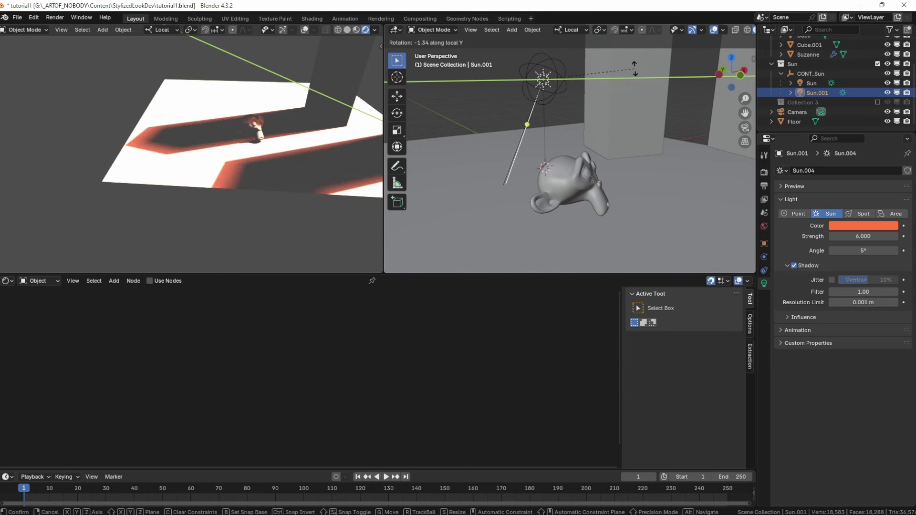
click(636, 82)
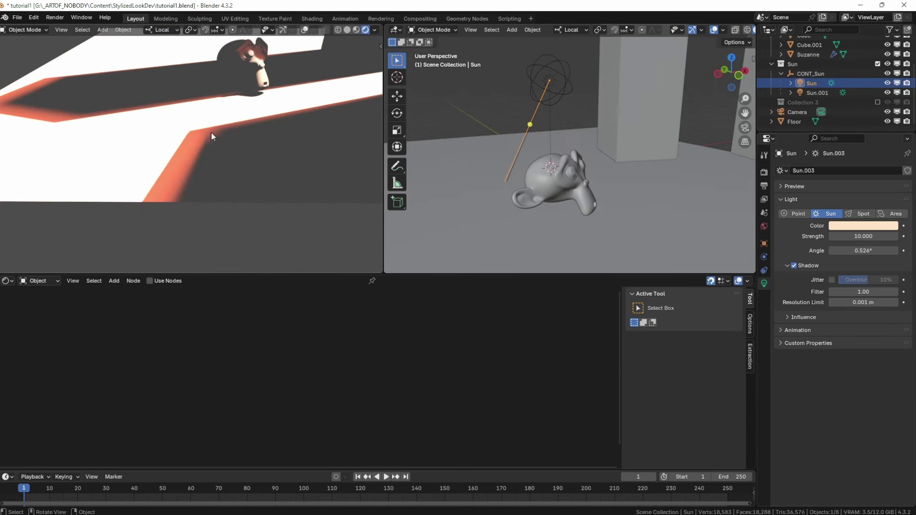
- Enable shadow jitter on both the Sun and Sun.001 lights
middle_drag(194, 149, 258, 164)
click(831, 279)
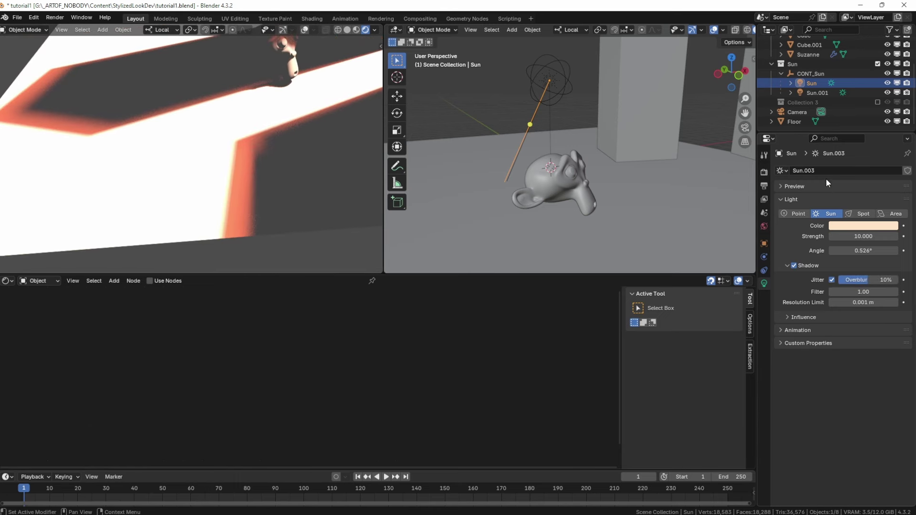
click(817, 92)
click(832, 279)
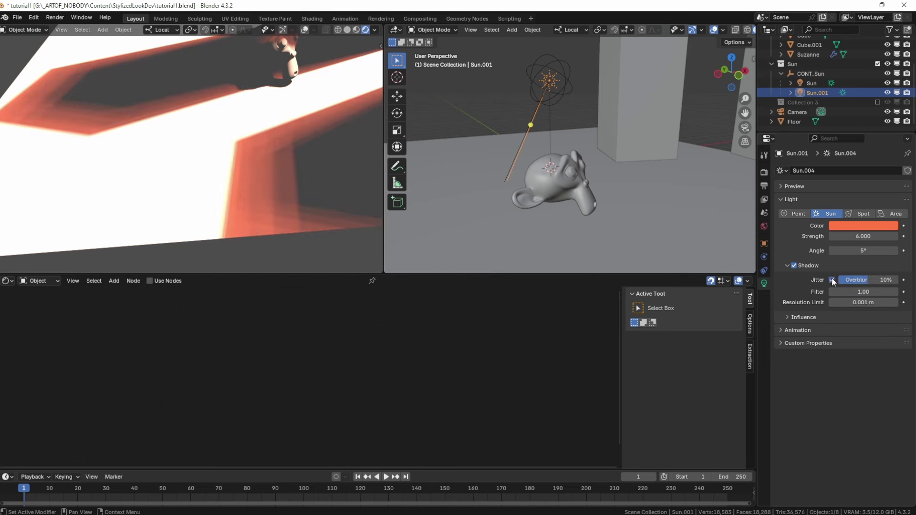
scroll(290, 198, down, 3)
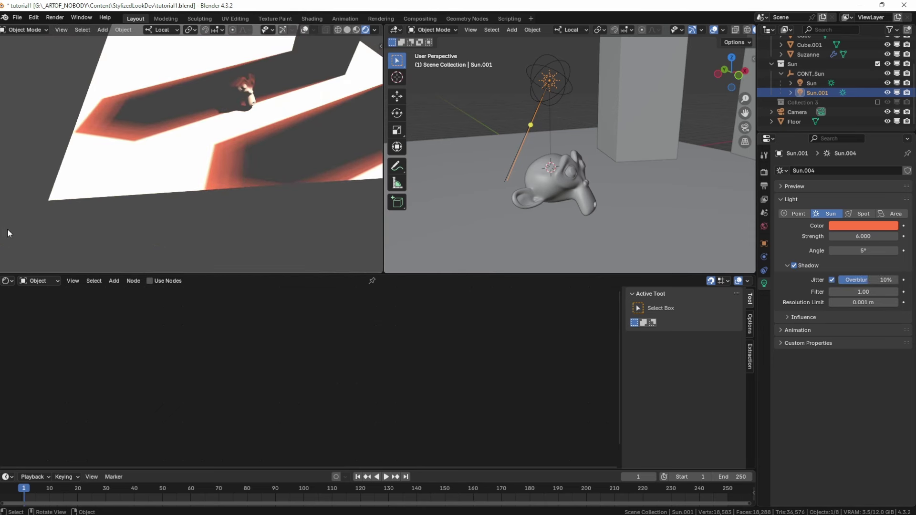
- Set the Sun light's shadow filter to 0 and its shadow resolution limit to 0.01 m
click(818, 82)
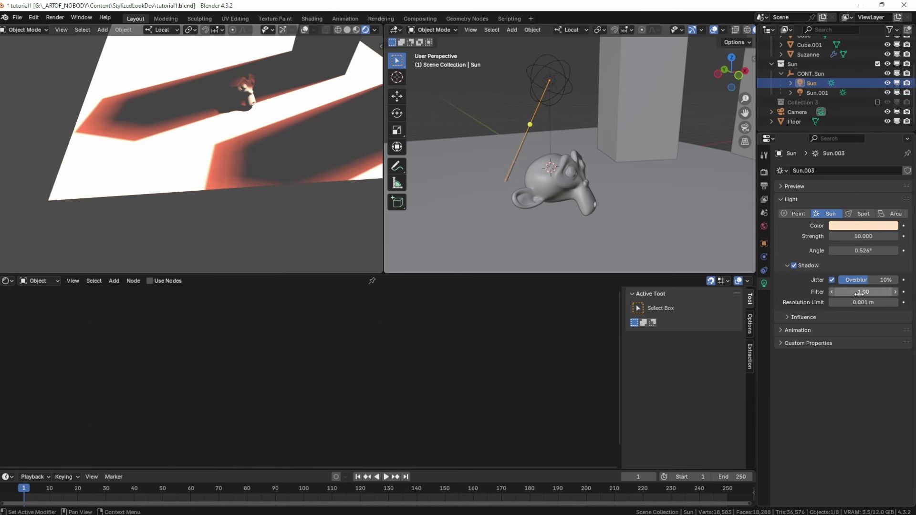
drag(867, 292, 811, 292)
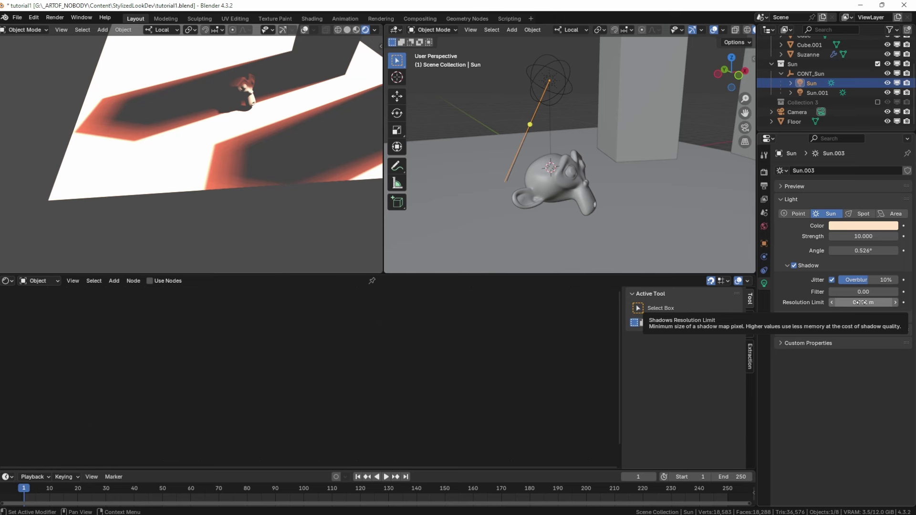
click(860, 303)
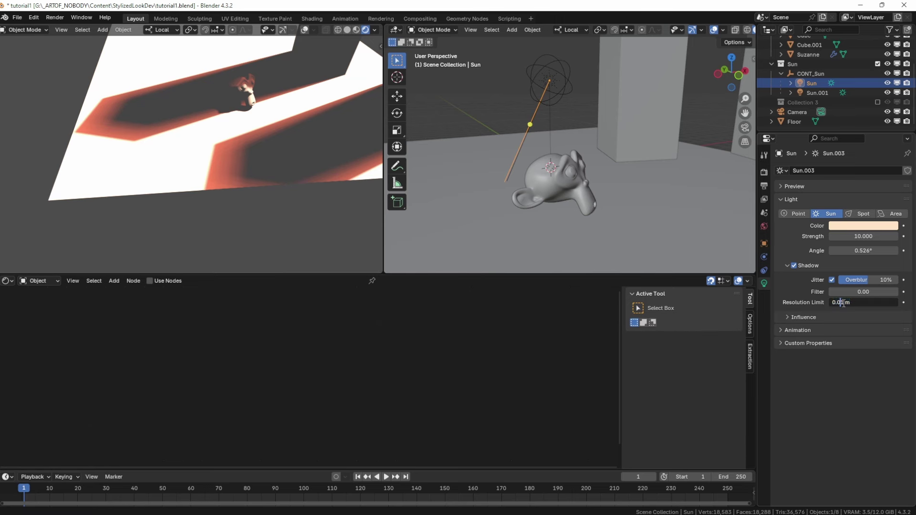
key(Return)
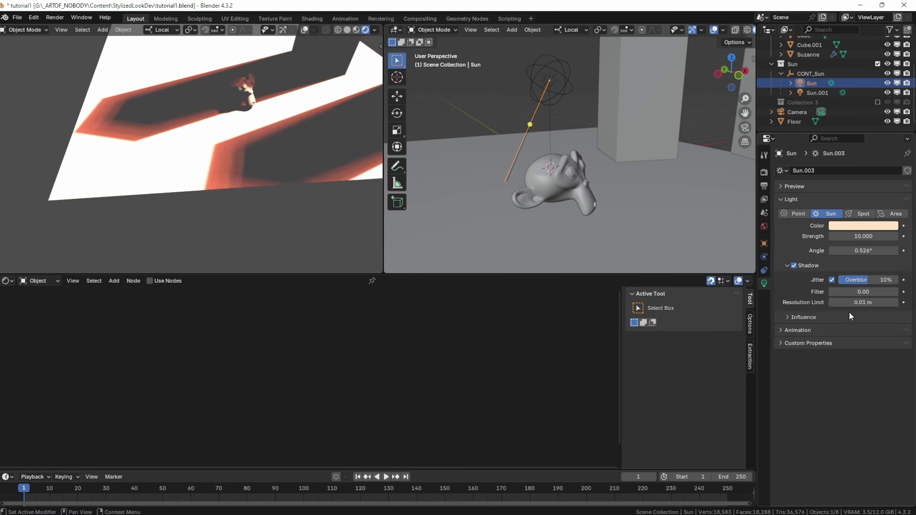
- Set the Sun.001 light's shadow overblur to 2%, filter to 0 and resolution limit to 0.0001 m
click(811, 93)
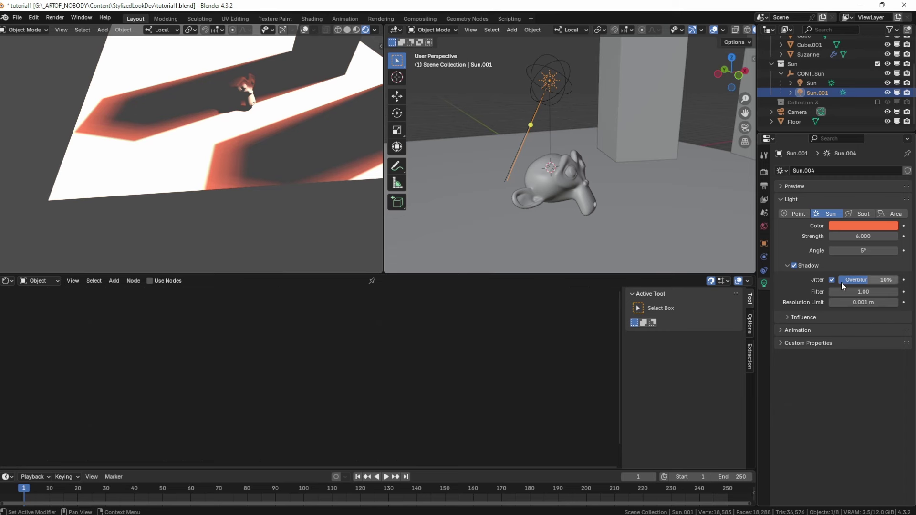
drag(867, 280, 852, 302)
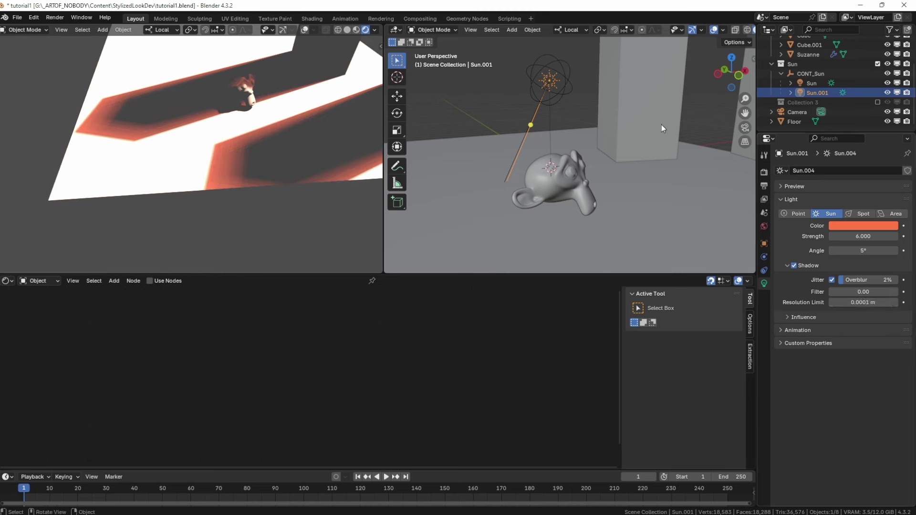
click(814, 81)
click(818, 93)
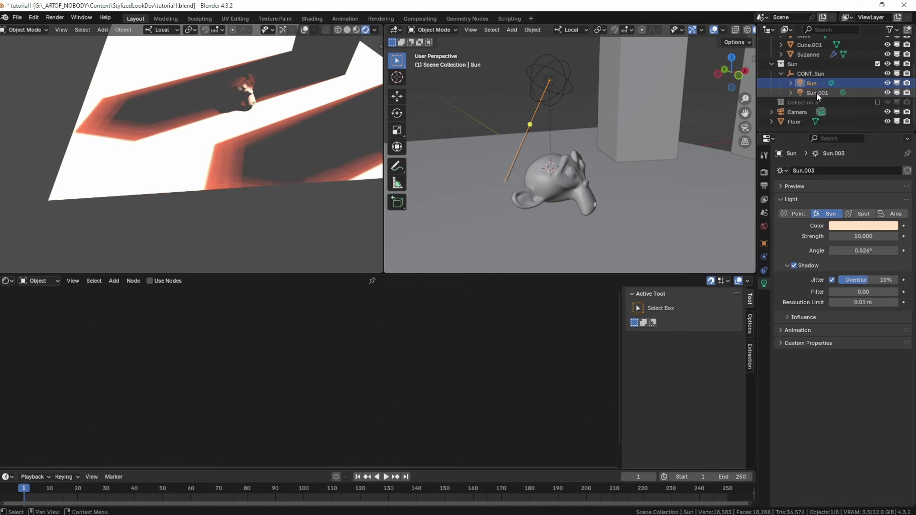
- Switch the rendered viewport to the camera view and position the frame in it
scroll(307, 144, down, 3)
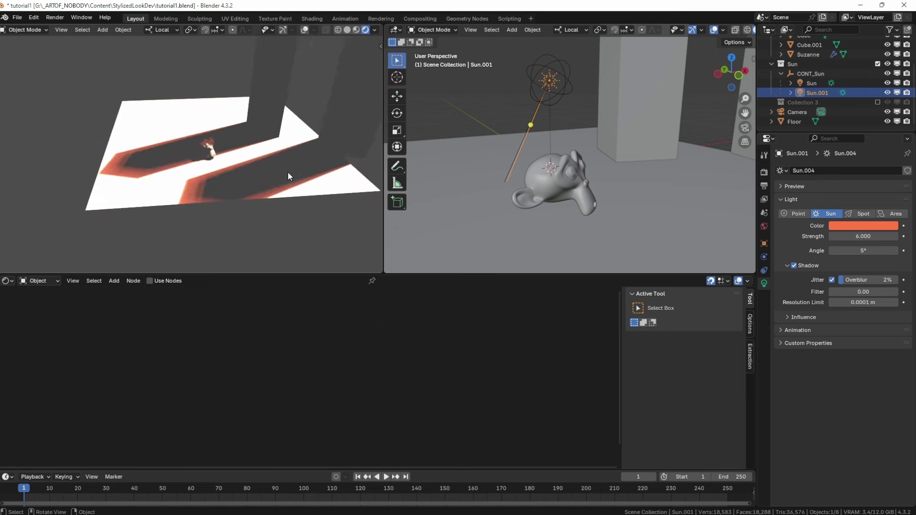
key(KP_0)
shift+middle_drag(220, 175, 255, 187)
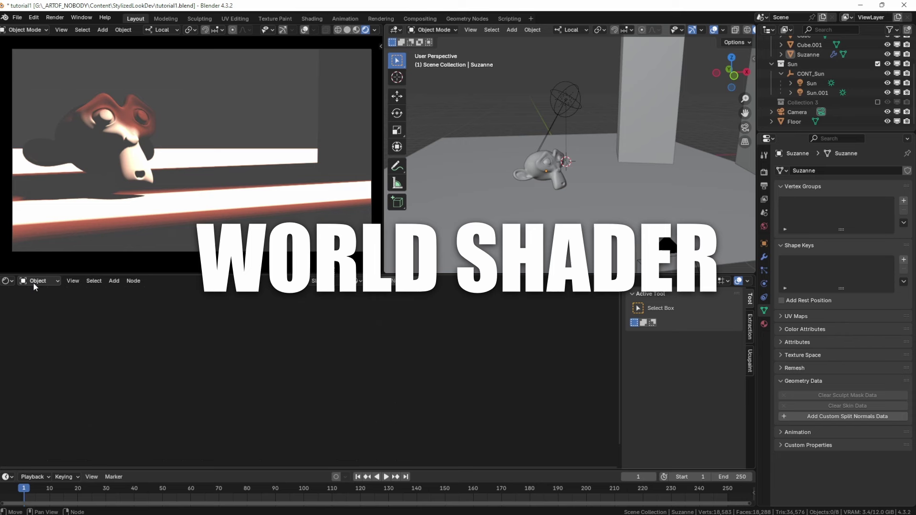
- Show the World shader in the node editor and open the Background node's color for editing
click(34, 282)
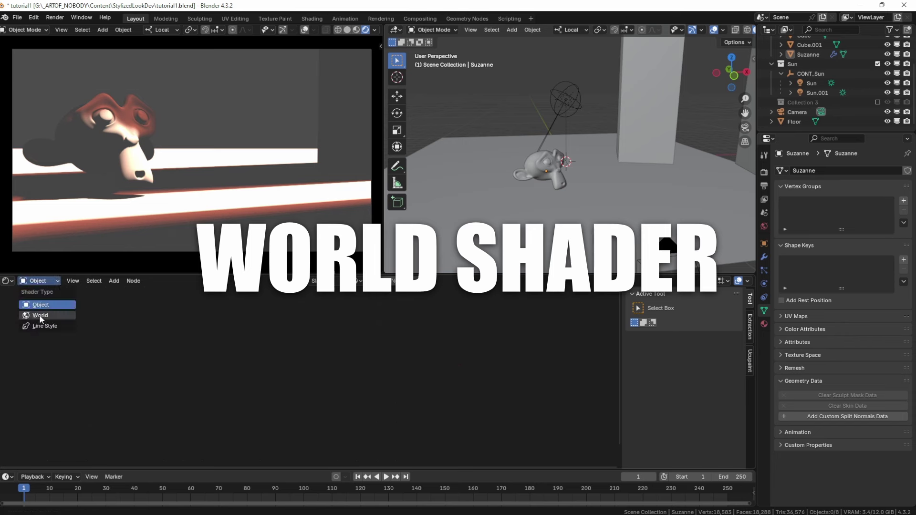
click(36, 318)
scroll(477, 375, up, 3)
scroll(388, 388, up, 1)
drag(347, 355, 359, 373)
scroll(440, 406, down, 4)
middle_drag(439, 407, 358, 372)
scroll(275, 360, up, 5)
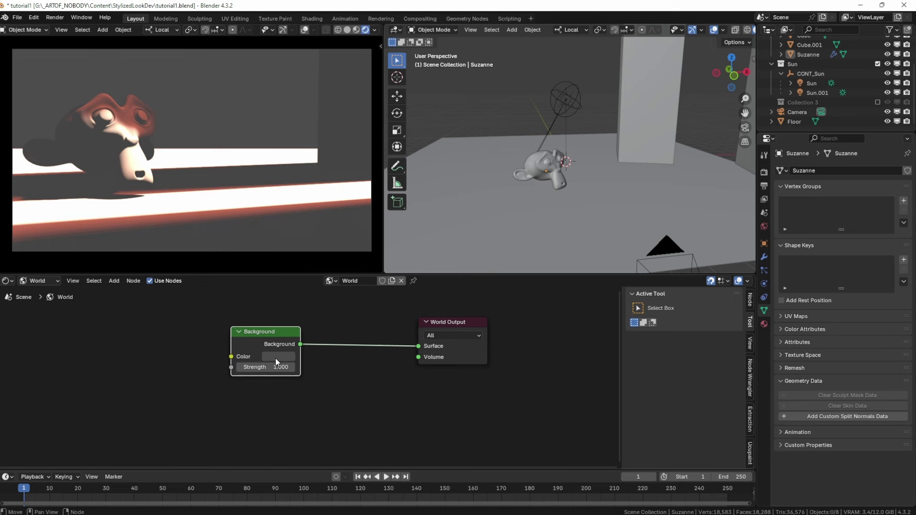
click(278, 357)
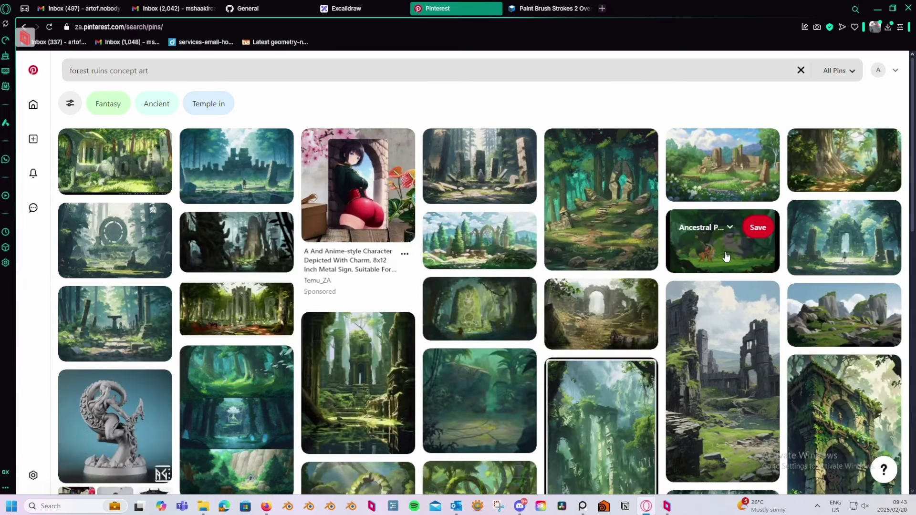
- Switch to Pinterest and view forest ruins concept art as a color reference
click(727, 252)
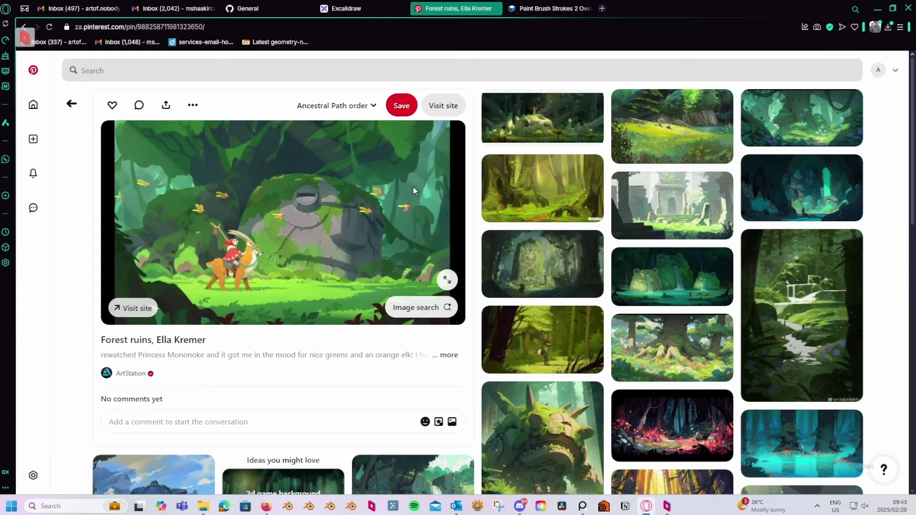
click(71, 104)
click(602, 223)
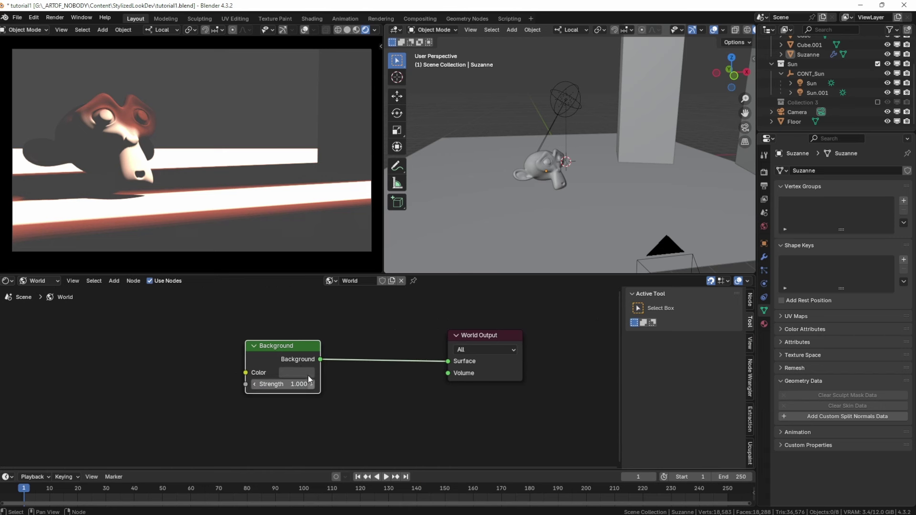
- Set the World Background color to a dark desaturated blue, hex #253C49FF
click(294, 373)
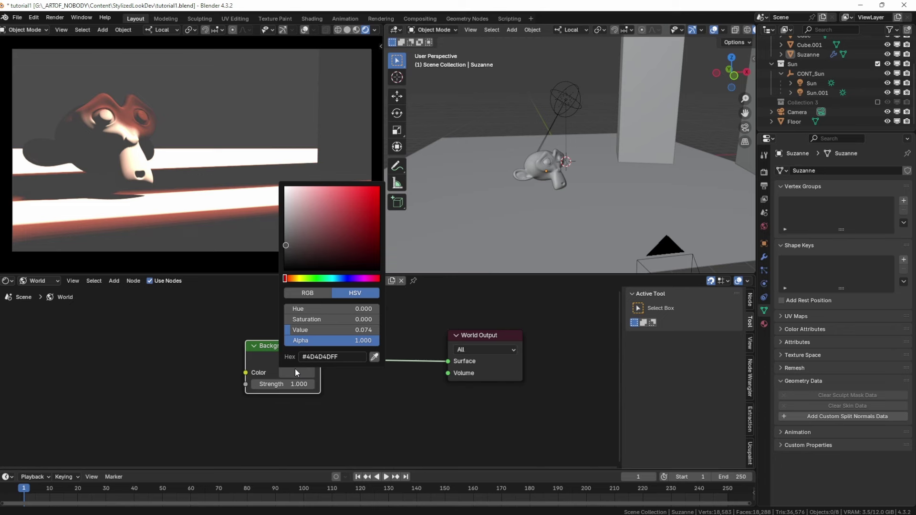
click(338, 279)
click(315, 250)
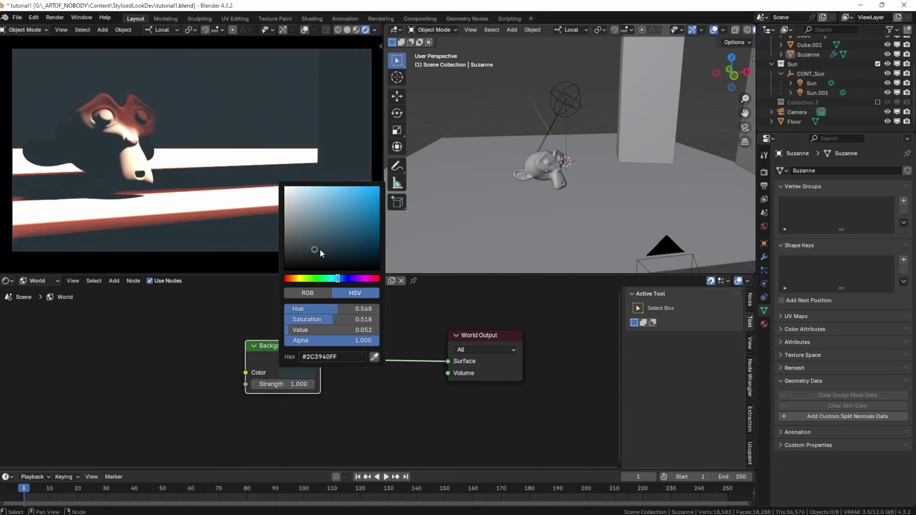
click(332, 247)
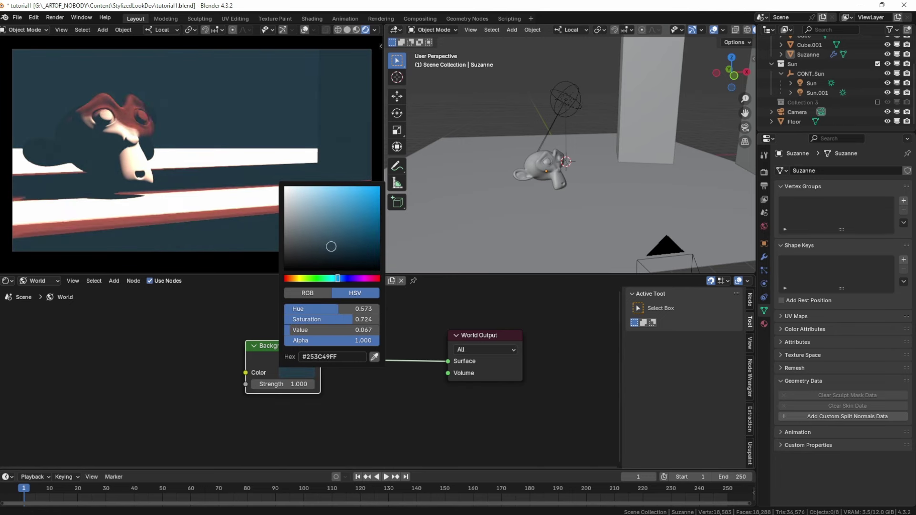
scroll(369, 363, down, 2)
- Try the transparent film option in the render settings and switch it back off
click(764, 172)
click(832, 418)
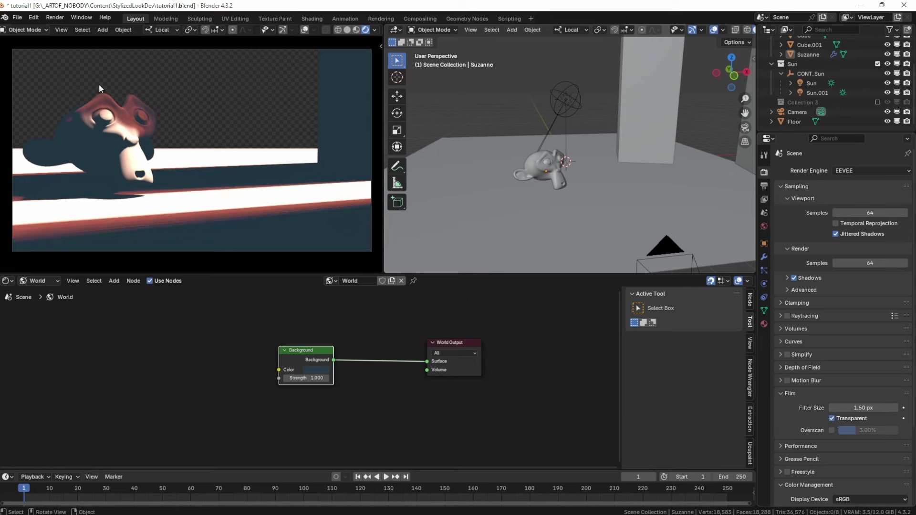
click(832, 418)
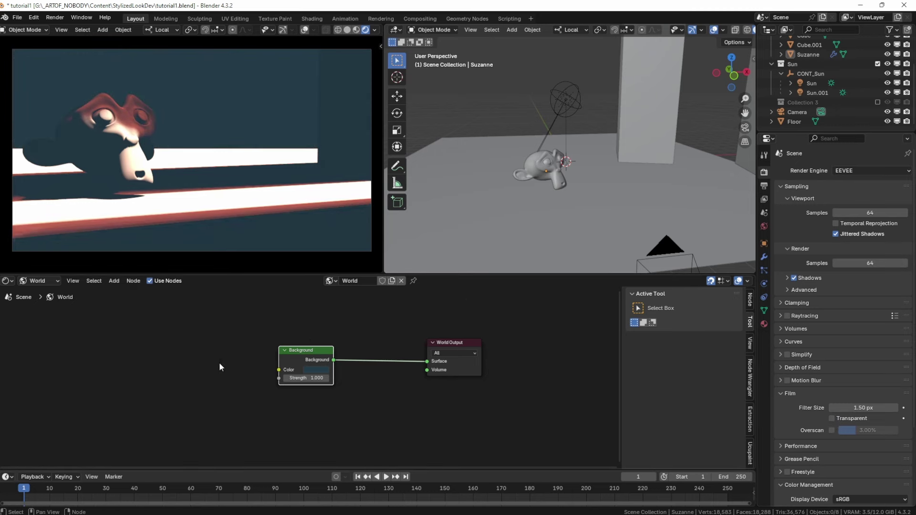
- Duplicate the Background node below the original and combine both through a Mix Shader into the World Output
key(shift+d)
click(296, 407)
ctrl+shift+right_drag(295, 402, 299, 382)
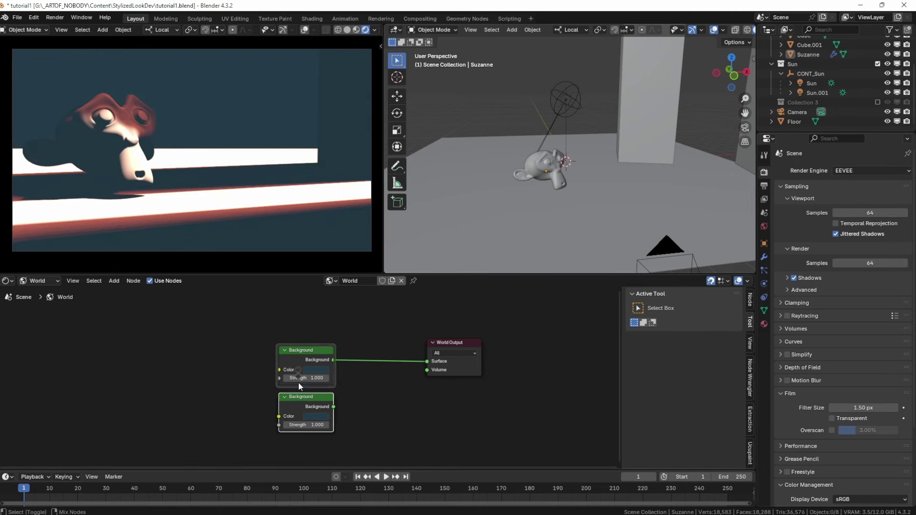
click(459, 366)
- Add a Light Path node and connect its Is Camera Ray output to the Mix Shader's Fac
key(shift+a)
text(light)
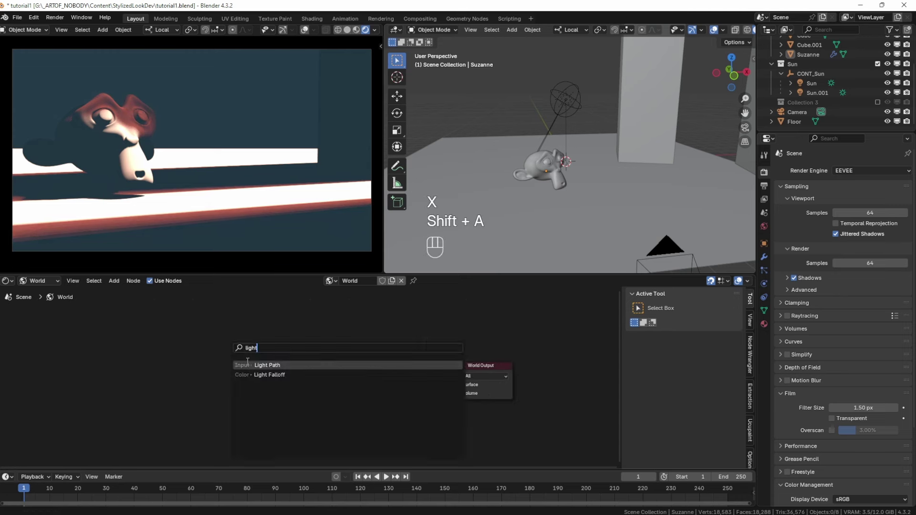
key(Return)
click(208, 335)
drag(264, 353, 361, 393)
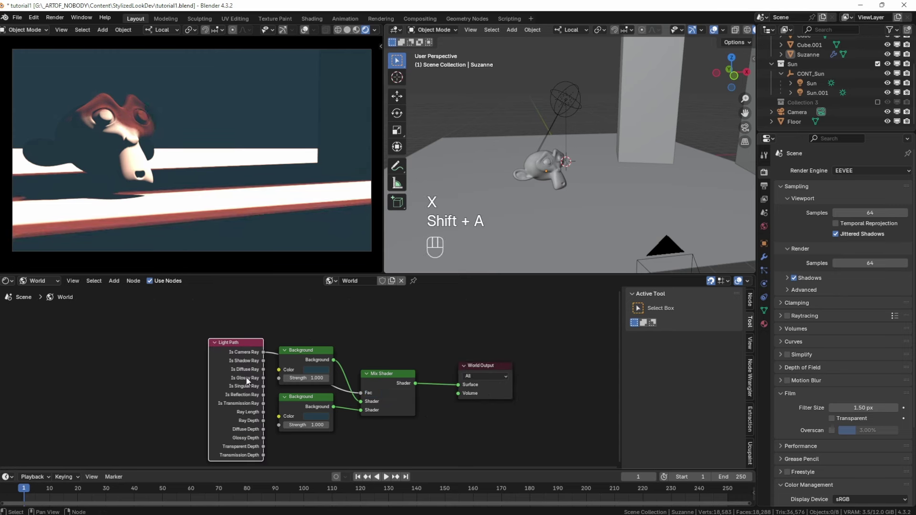
- Hide the Light Path node's unused outputs and place it above the two Background nodes
key(ctrl+h)
key(g)
click(308, 334)
- Try brighter blues on the lower Background node to test how it affects the visible backdrop
click(312, 418)
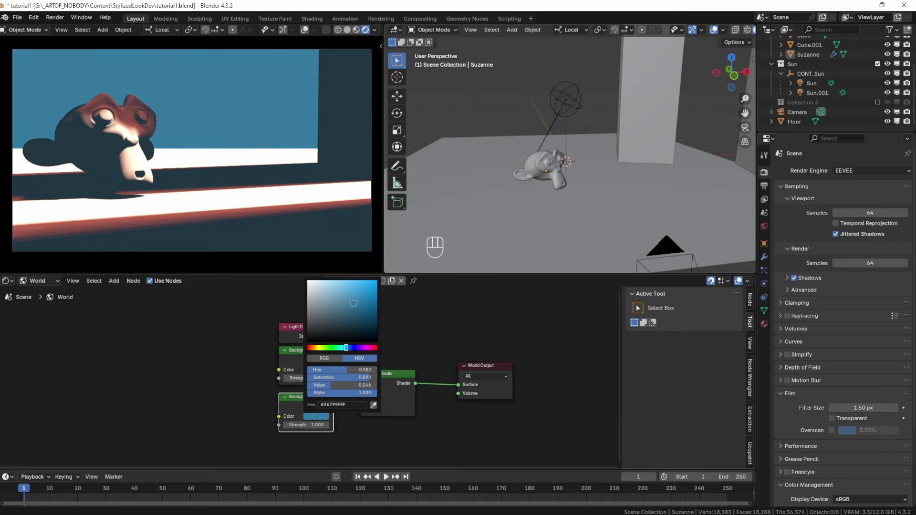
drag(341, 309, 351, 291)
right_click(351, 291)
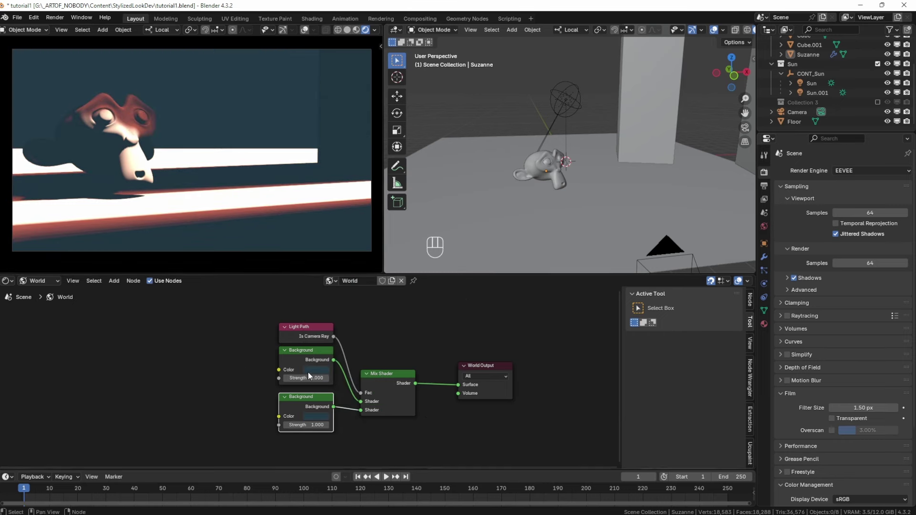
click(308, 371)
click(309, 415)
drag(325, 297, 345, 299)
right_click(346, 298)
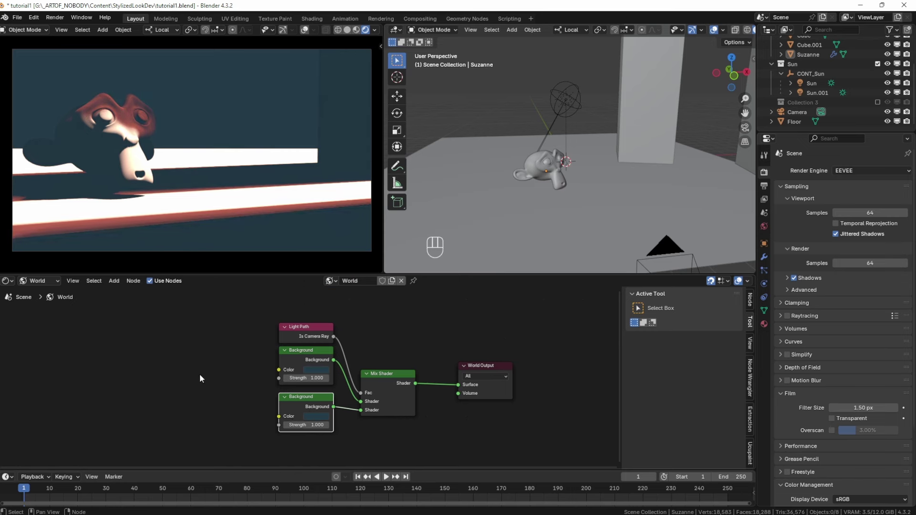
click(218, 410)
scroll(218, 414, down, 1)
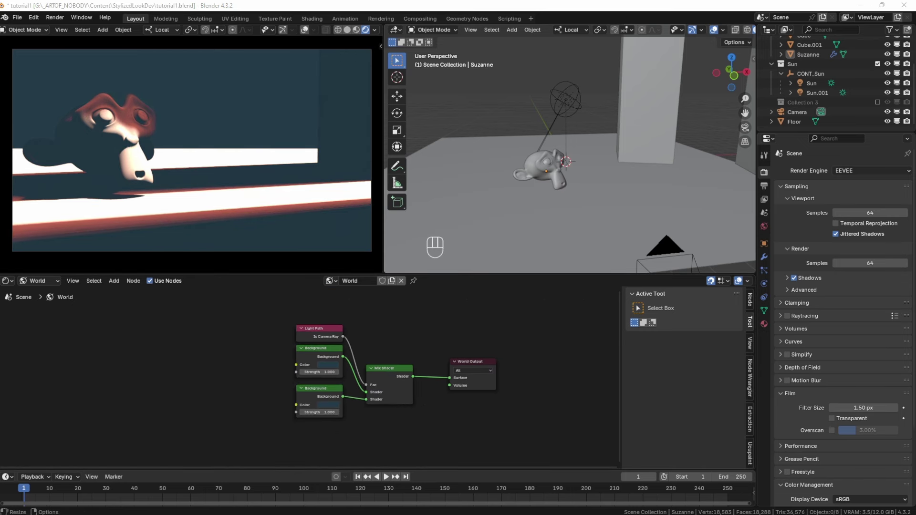
- Switch to the browser and look through the full stylized skybox collection on freestylized.com
drag(0, 210, 382, 1)
key(ctrl+l)
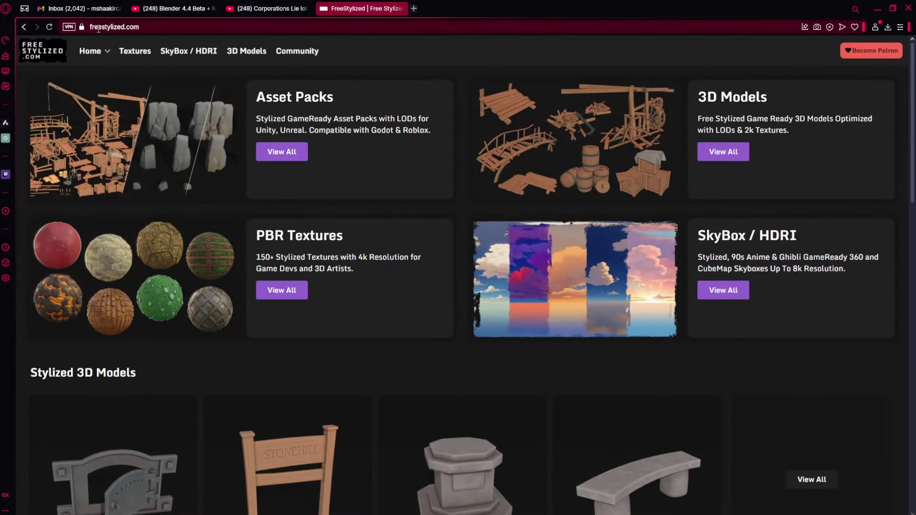
click(459, 206)
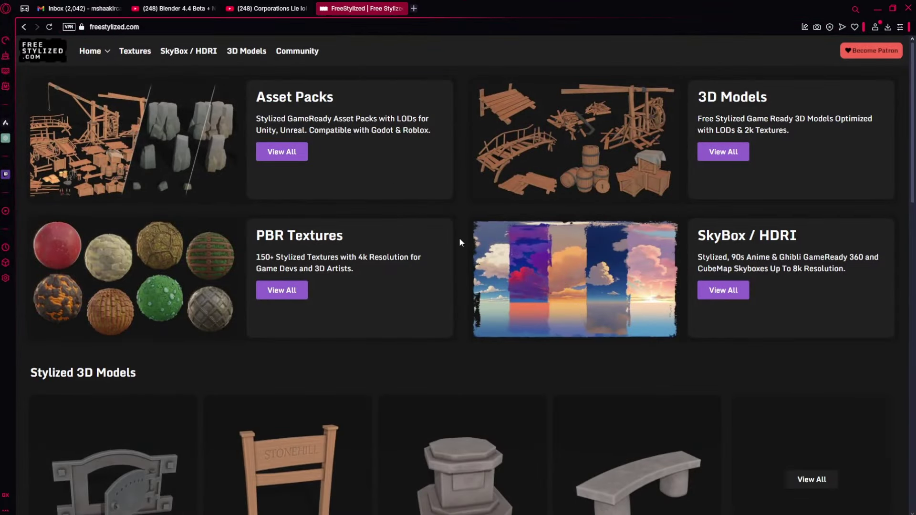
scroll(461, 245, down, 10)
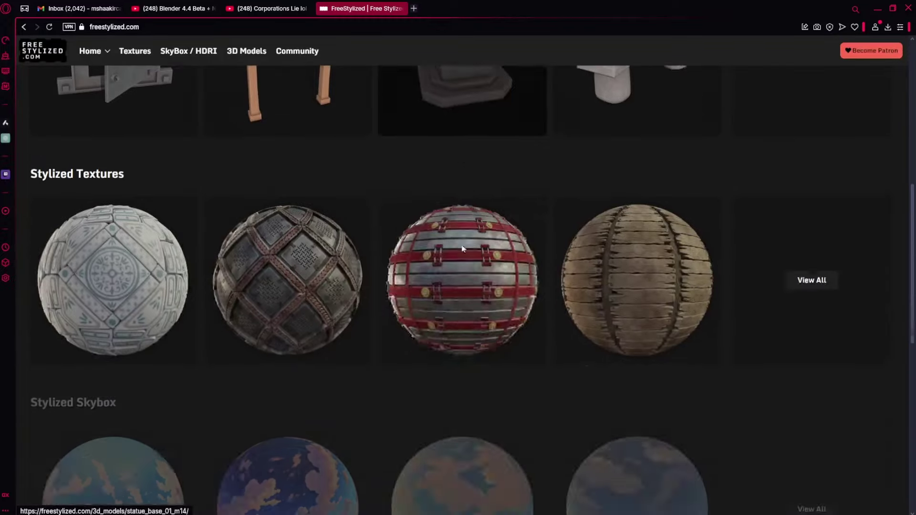
scroll(463, 249, down, 4)
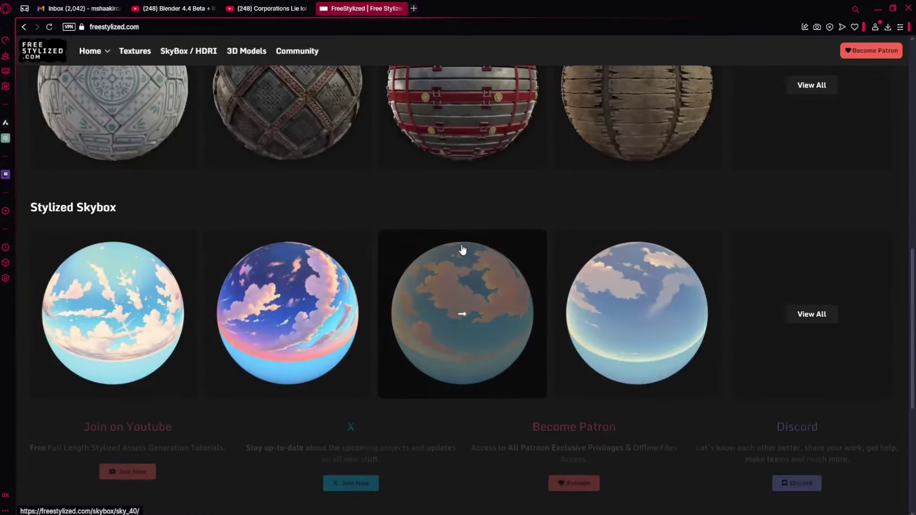
click(819, 316)
scroll(551, 392, down, 5)
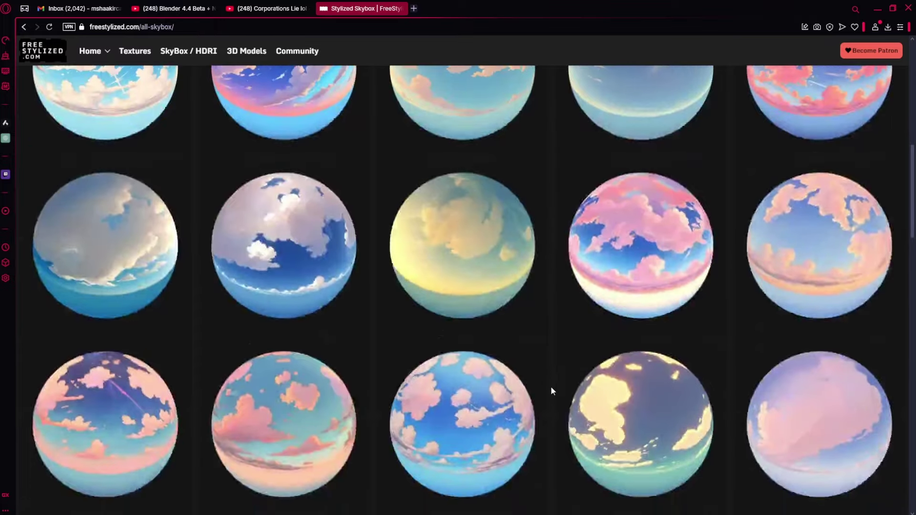
scroll(551, 390, down, 10)
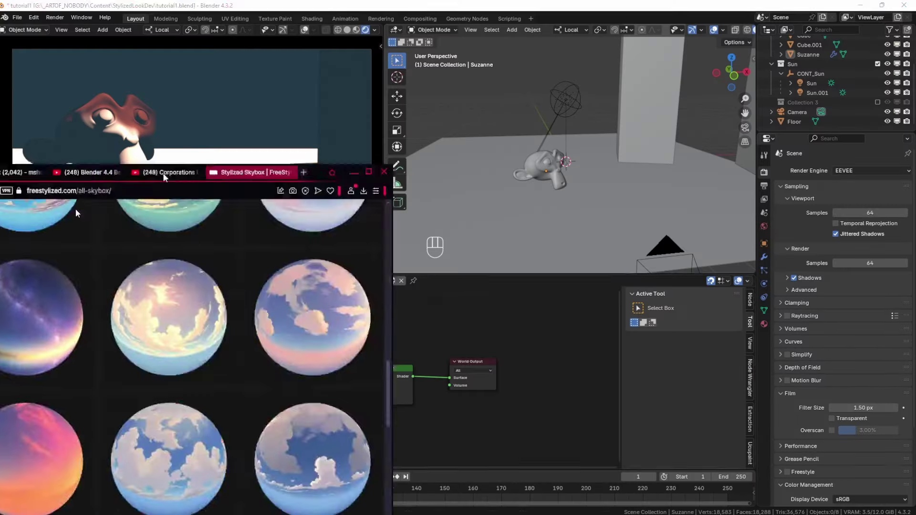
- Feed the lower Background with an Environment Texture including Mapping and Texture Coordinate nodes, and load sky_14_2k.png
click(320, 394)
key(ctrl+t)
key(g)
click(255, 402)
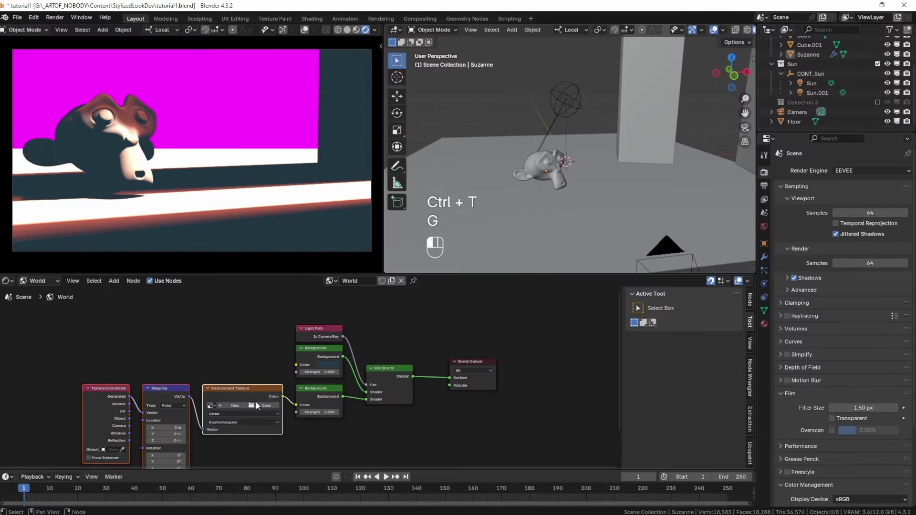
click(256, 405)
double_click(405, 190)
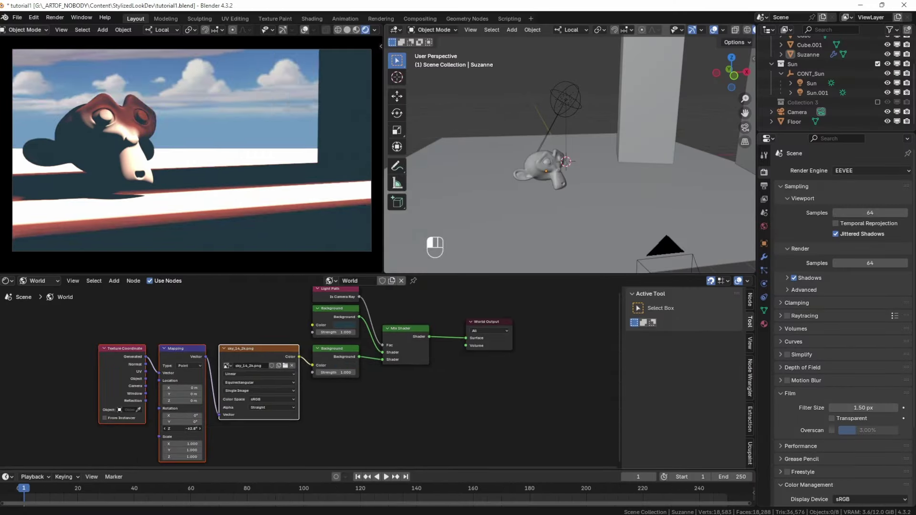
- Set the sky's Mapping rotation to -56.7° on Z and review the complete world node tree enlarged
drag(182, 429, 160, 429)
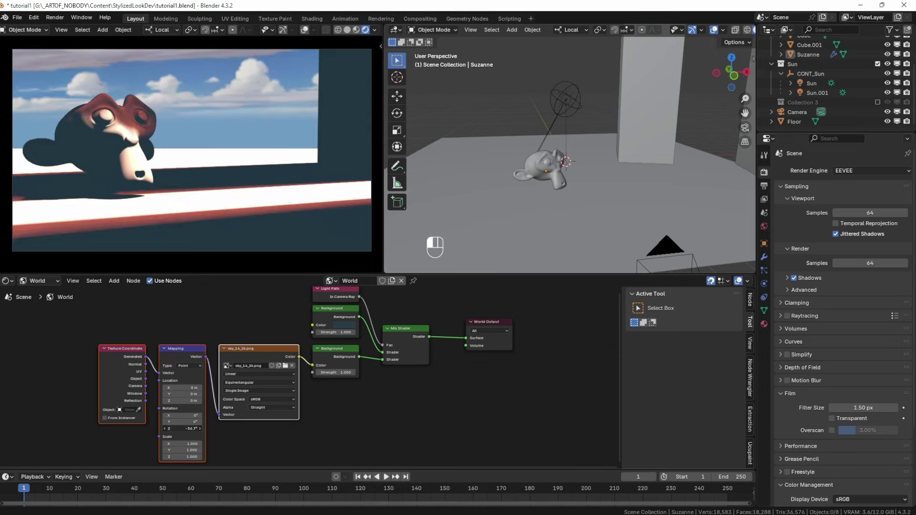
click(445, 385)
key(ctrl+space)
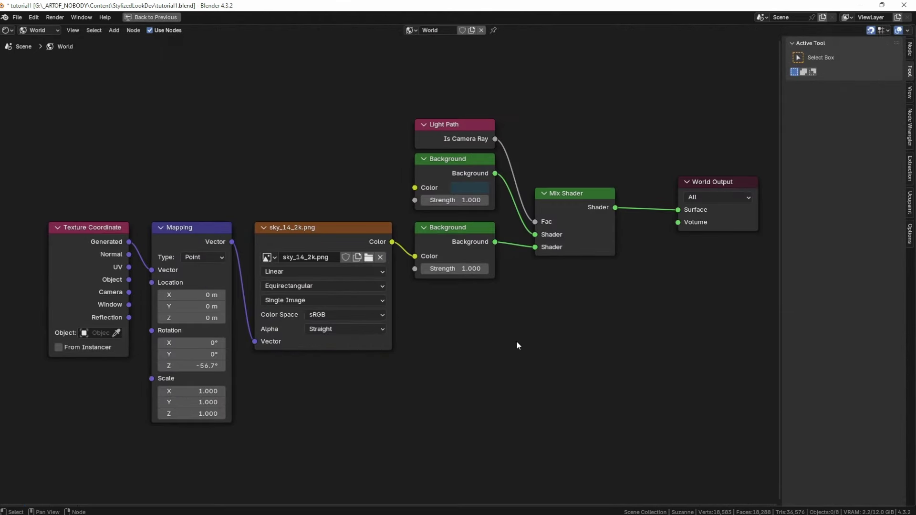
key(Home)
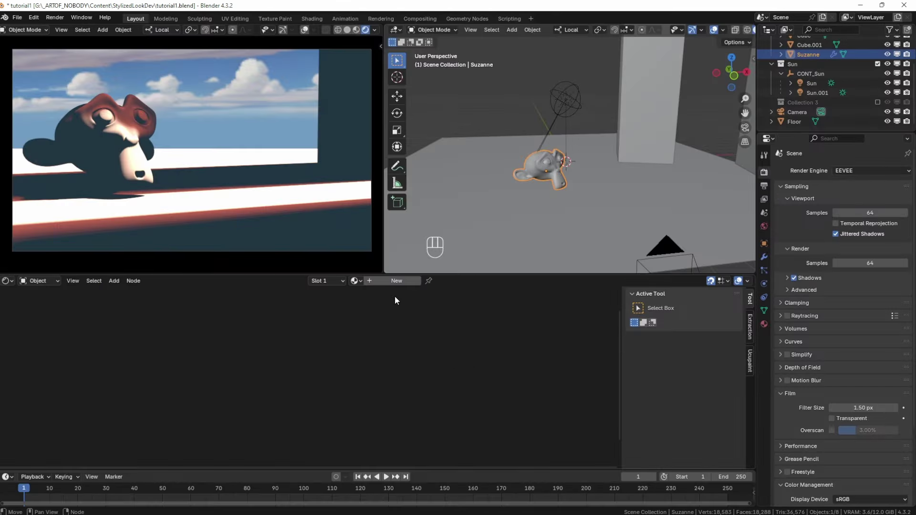
- Create a new material for Suzanne and replace its Principled BSDF with a Diffuse BSDF connected to the Surface output
click(388, 283)
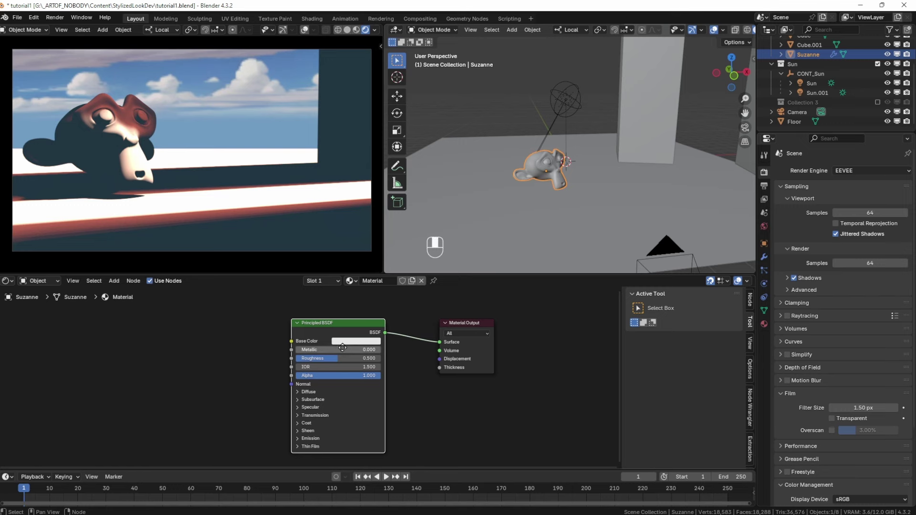
key(x)
key(shift+a)
text(diff)
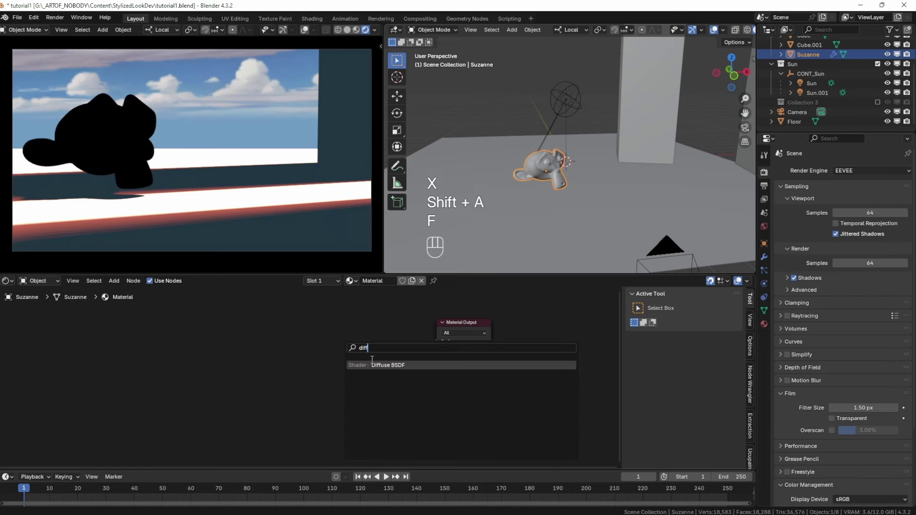
click(373, 365)
click(307, 347)
ctrl+shift+click(308, 347)
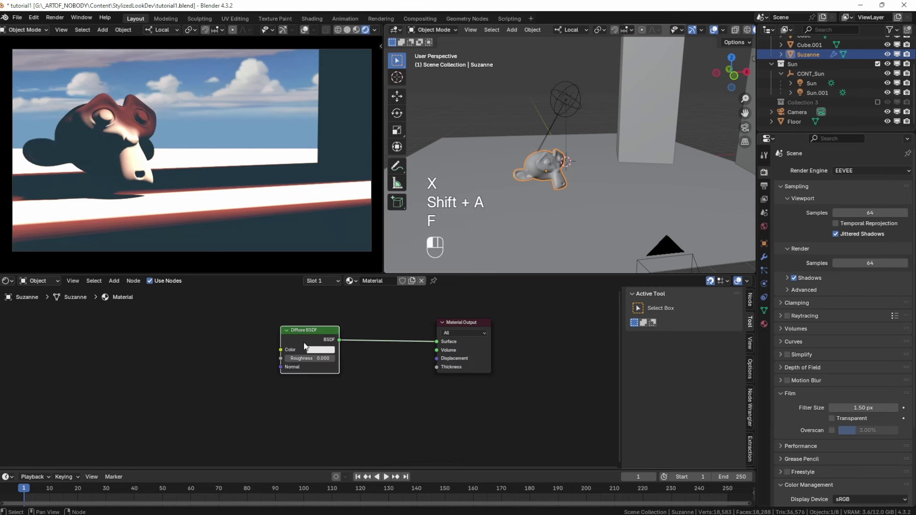
- Put the Diffuse BSDF into a node group and move the Group Input and Diffuse BSDF away from the Group Output
key(ctrl+g)
click(253, 398)
key(g)
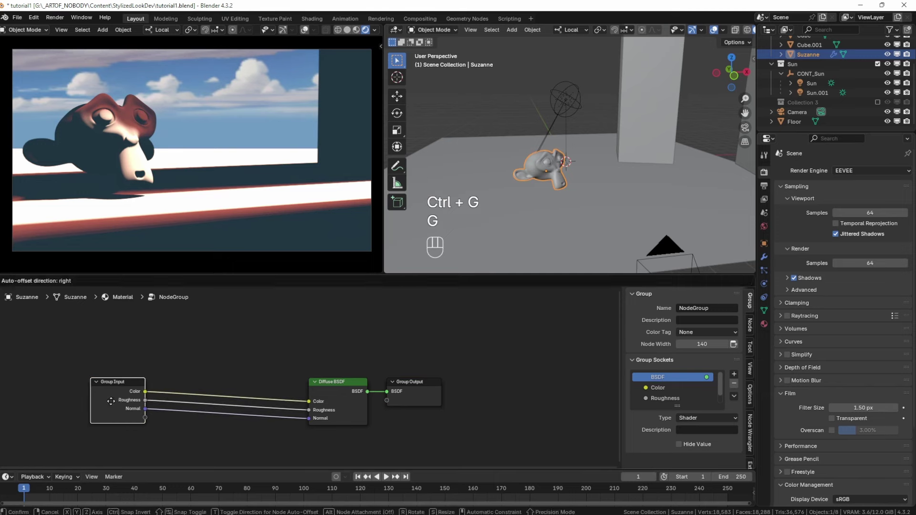
click(111, 401)
key(g)
click(229, 412)
click(324, 411)
key(g)
click(199, 411)
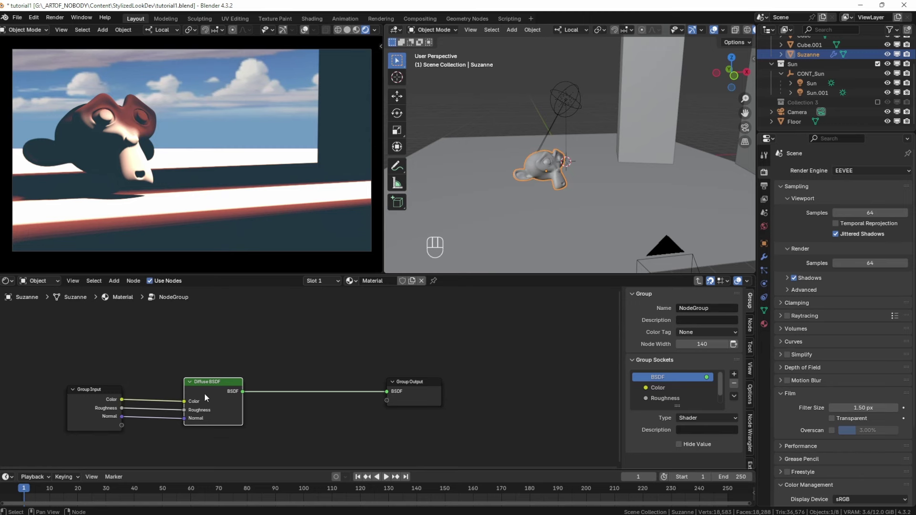
- Reposition the Diffuse BSDF and Group Input side by side, leaving wide space before the Group Output
scroll(205, 393, down, 2)
middle_drag(204, 393, 286, 363)
key(g)
click(280, 406)
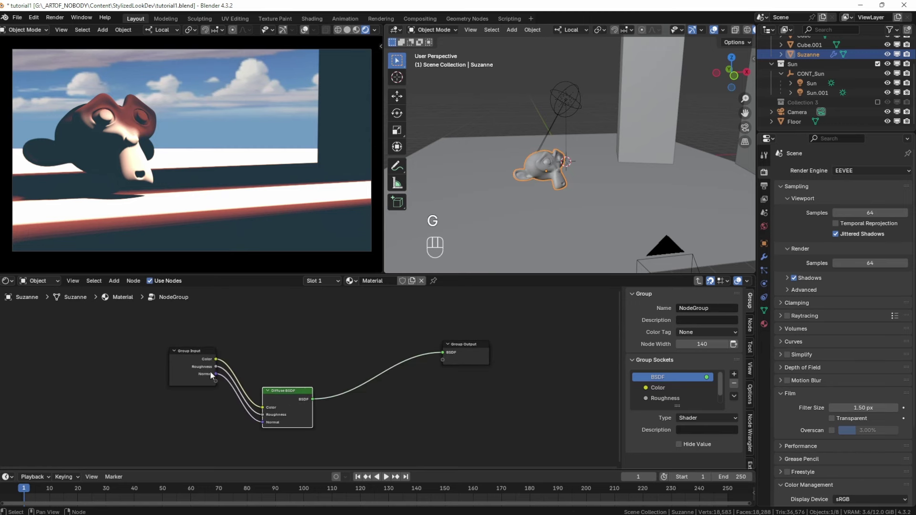
click(210, 371)
key(g)
click(107, 374)
key(g)
click(111, 373)
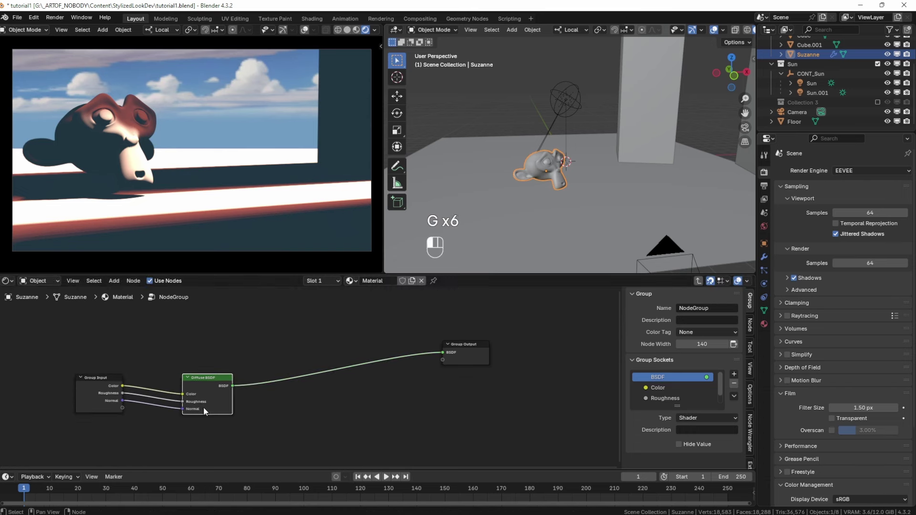
- Insert a Shader to RGB node after the Diffuse BSDF and feed its Color into a Color Ramp
drag(232, 387, 262, 387)
text(shader)
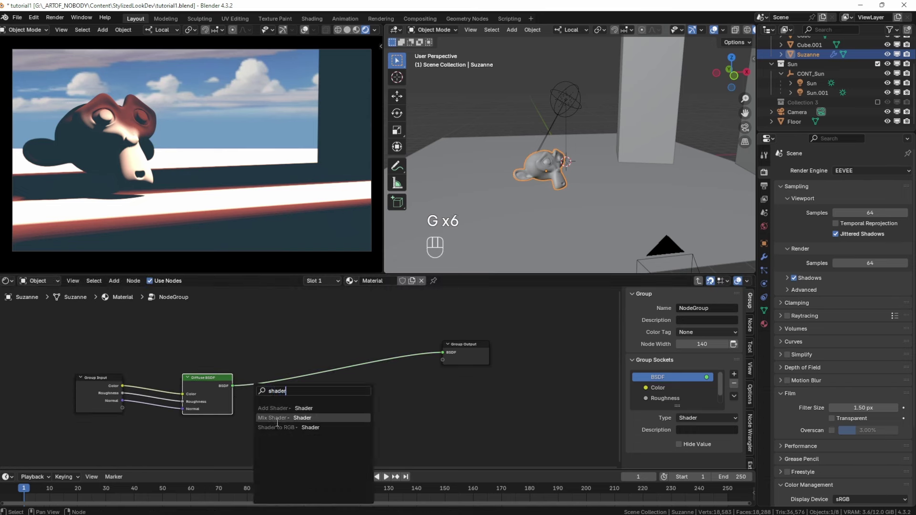
click(277, 418)
click(278, 408)
drag(296, 386, 328, 370)
text(ram)
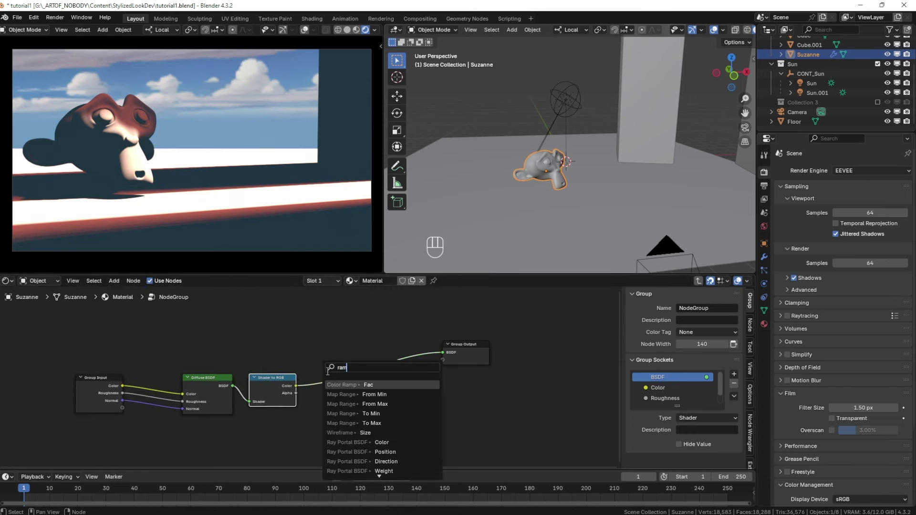
key(Return)
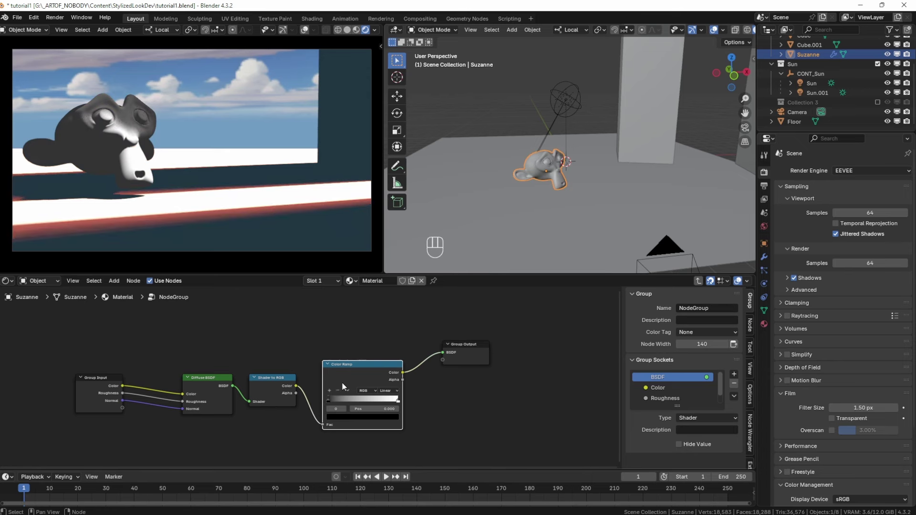
- Move the Color Ramp's black stop to about 0.45 and line the ramp up with the shader nodes
drag(316, 392, 348, 387)
drag(183, 348, 347, 419)
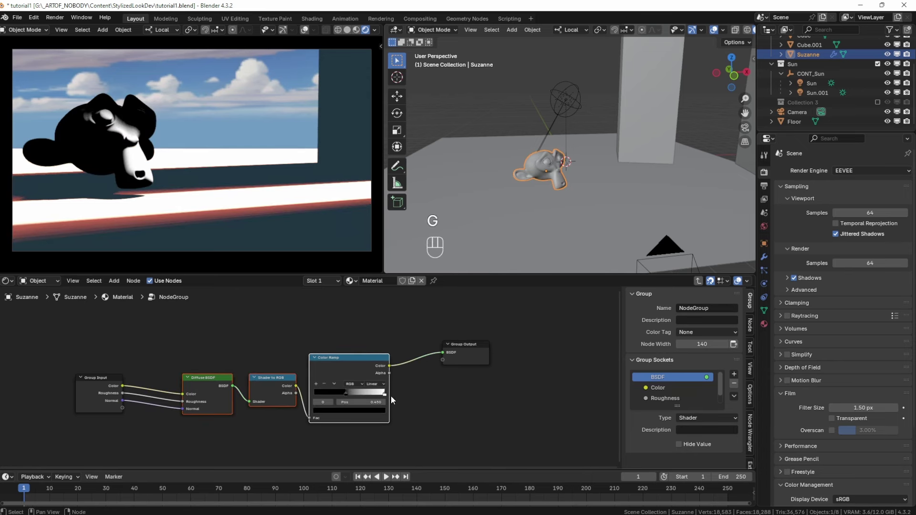
mouse_move(384, 393)
mouse_down()
mouse_move(359, 393)
mouse_move(385, 397)
mouse_up()
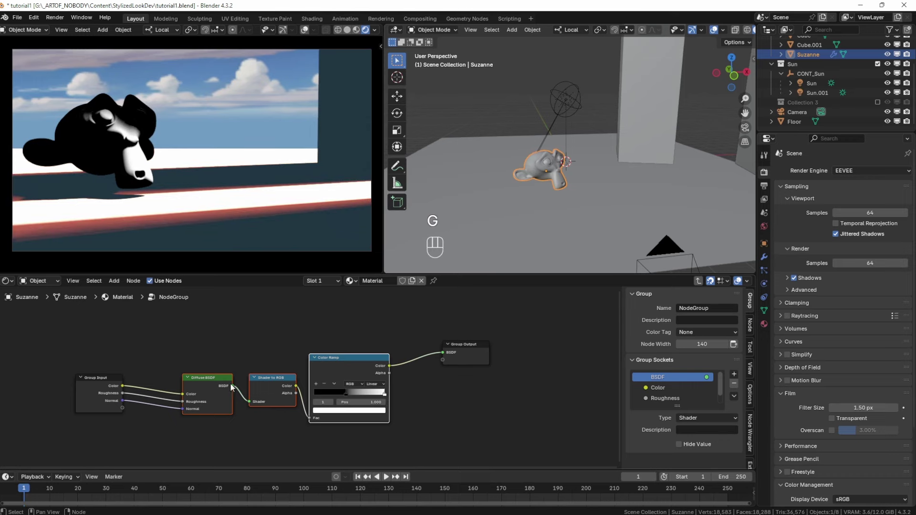
- Preview the Diffuse BSDF, Shader to RGB and Color Ramp outputs in turn, and check the group from the material level
click(197, 381)
ctrl+shift+click(213, 389)
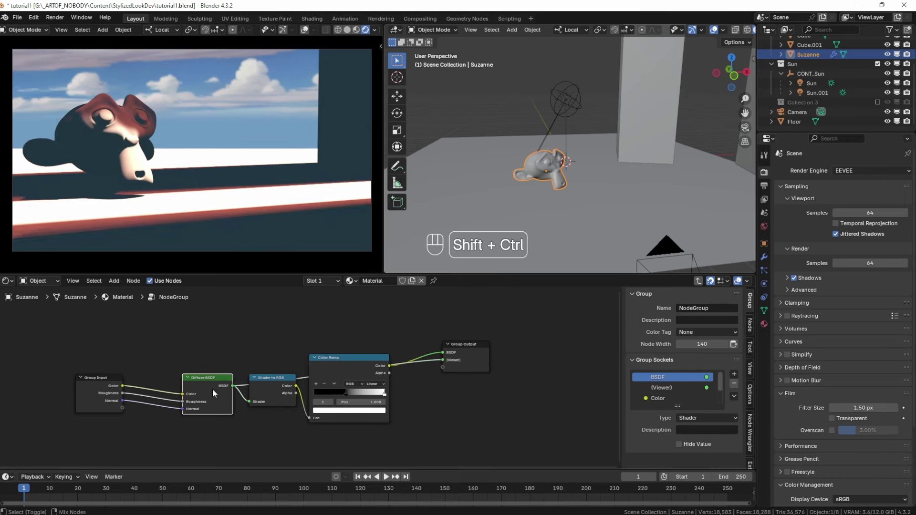
ctrl+shift+click(281, 382)
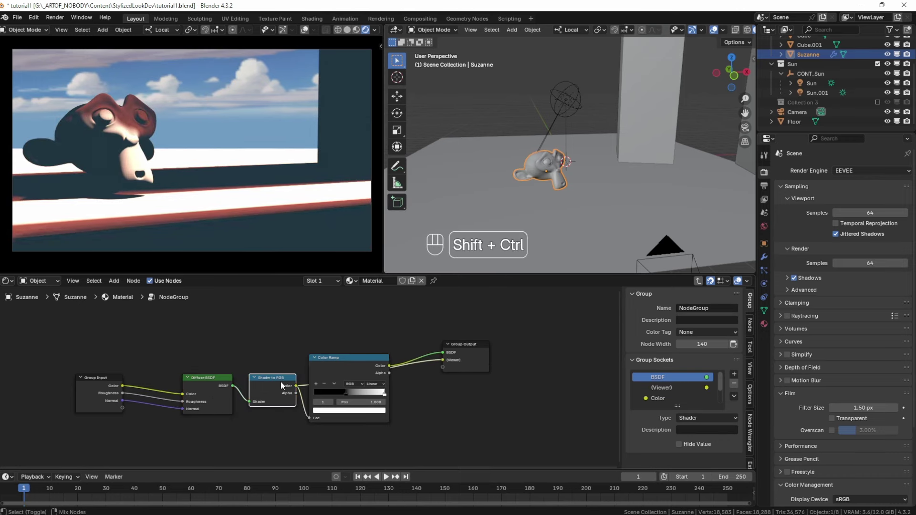
ctrl+shift+click(346, 370)
key(Tab)
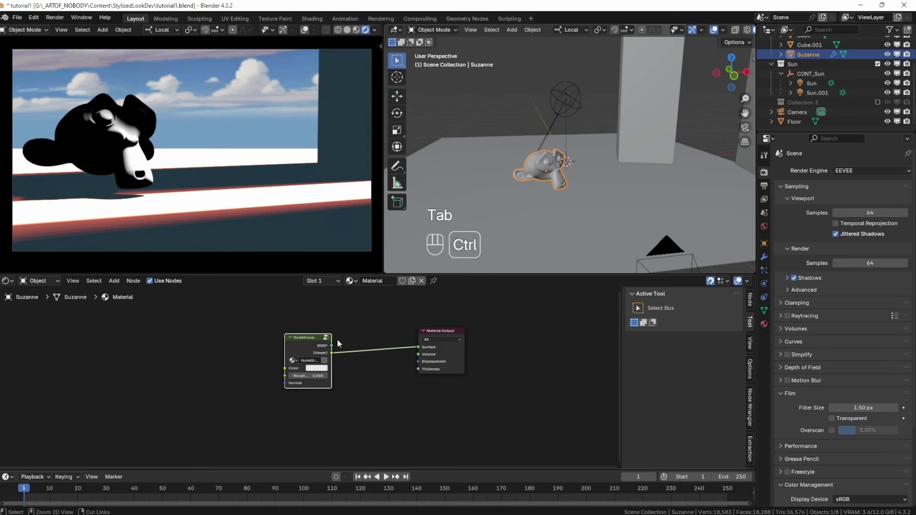
key(Tab)
- Tighten the Color Ramp's transition by moving the white stop inward and the black stop to 0.414
key(g)
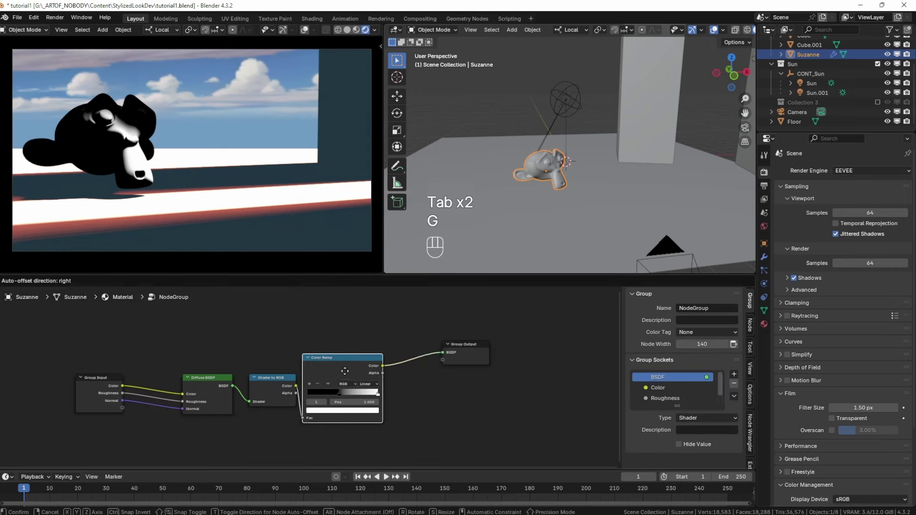
right_click(345, 374)
drag(384, 394, 368, 394)
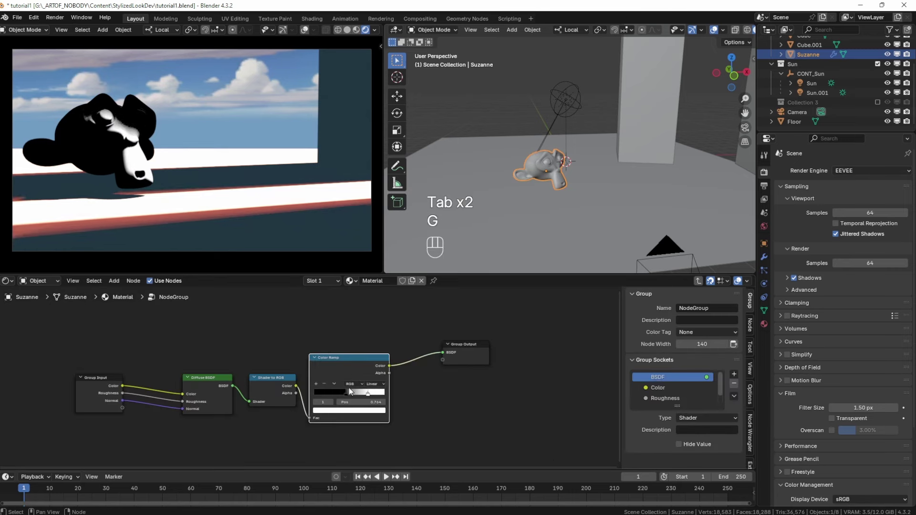
click(344, 395)
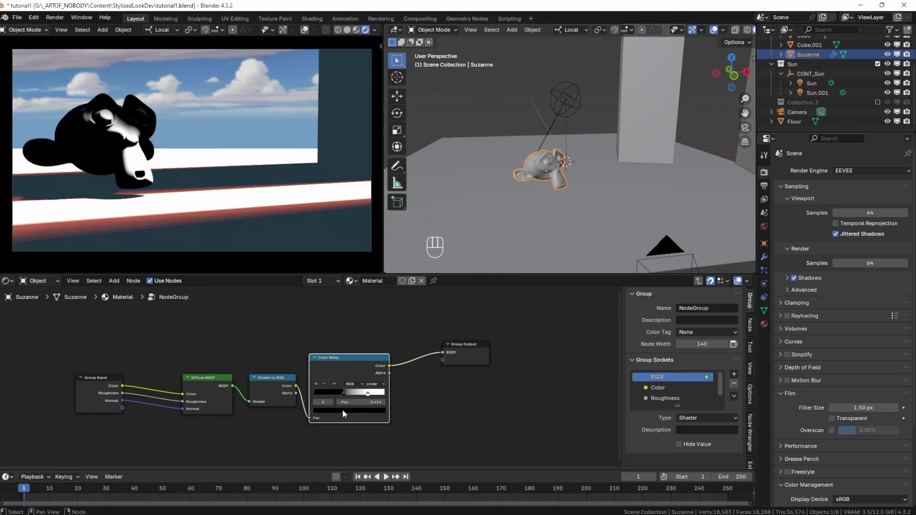
click(342, 409)
- Arrange the group's nodes with the Group Input above and the Diffuse BSDF, Shader to RGB and Color Ramp in a lower row
click(116, 394)
key(g)
click(56, 354)
drag(302, 365, 212, 402)
key(g)
click(172, 416)
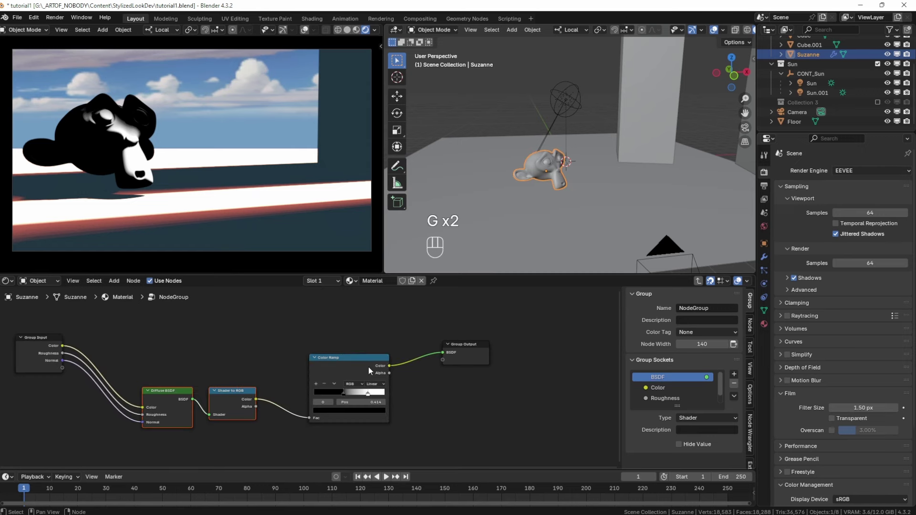
click(364, 367)
key(g)
click(321, 373)
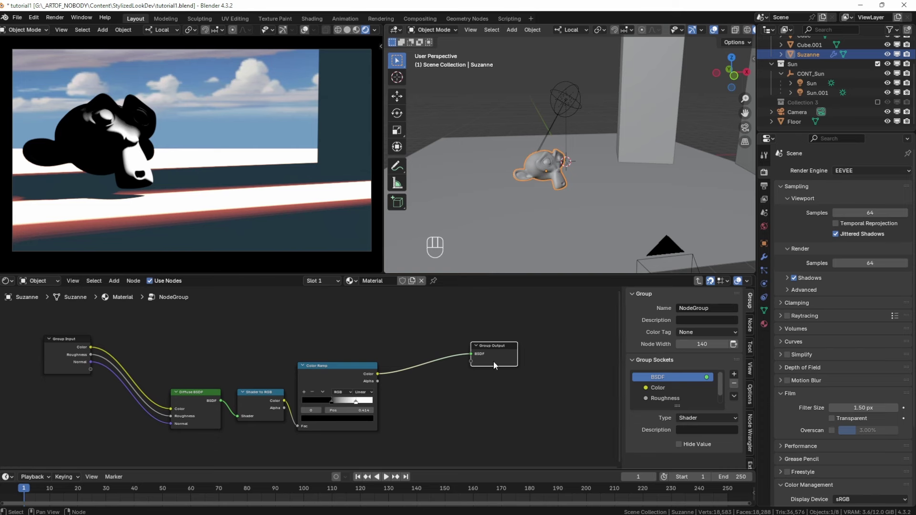
- Change the group's BSDF output socket to the Color type and rename it Output
click(689, 419)
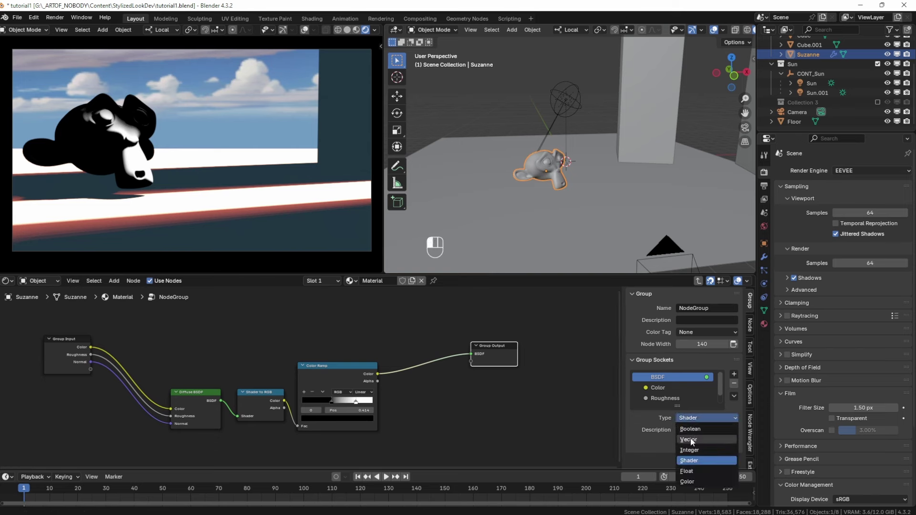
click(689, 480)
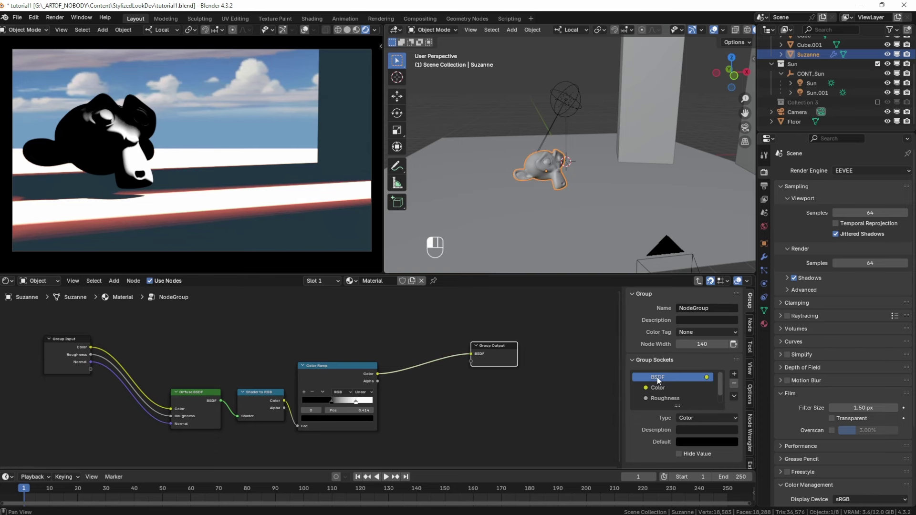
double_click(657, 377)
text(Cutput)
key(Return)
- Link the group's Color input straight to Output, and set the group node's Color to a muted red
drag(91, 347, 472, 353)
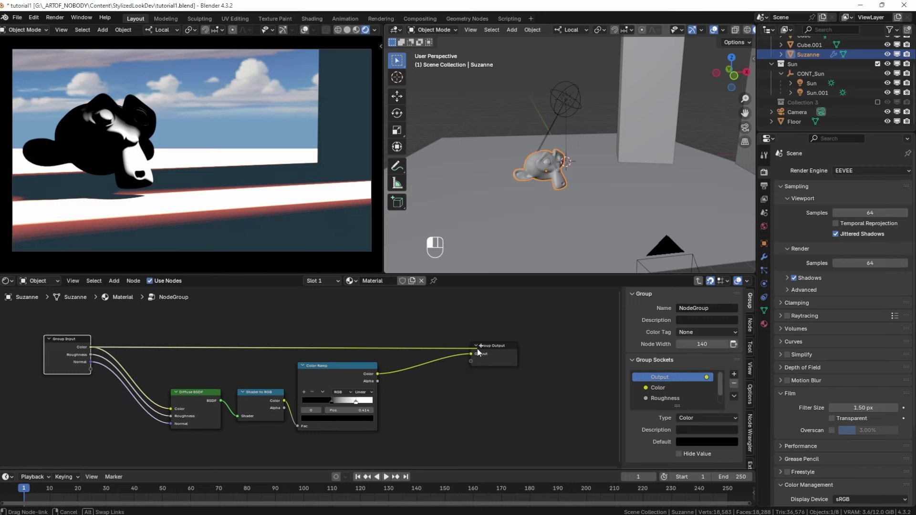
key(g)
click(502, 353)
key(Tab)
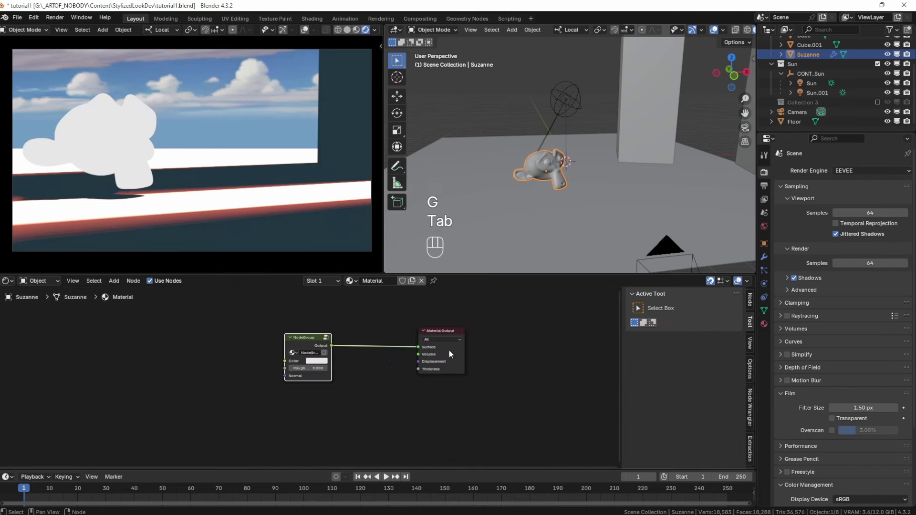
scroll(321, 362, up, 4)
click(321, 352)
drag(330, 190, 358, 191)
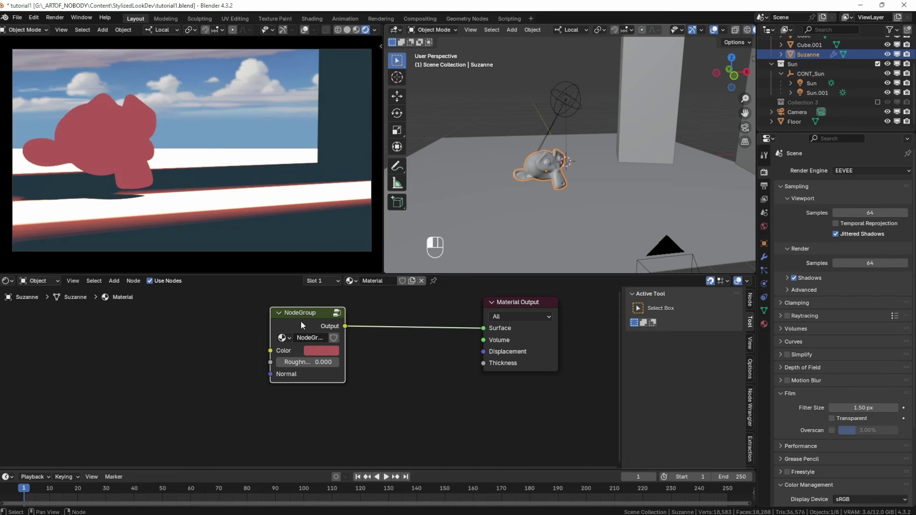
- Inside the group, cut the Color and Roughness links going into the Diffuse BSDF
key(Tab)
scroll(296, 365, down, 3)
middle_drag(177, 389, 226, 380)
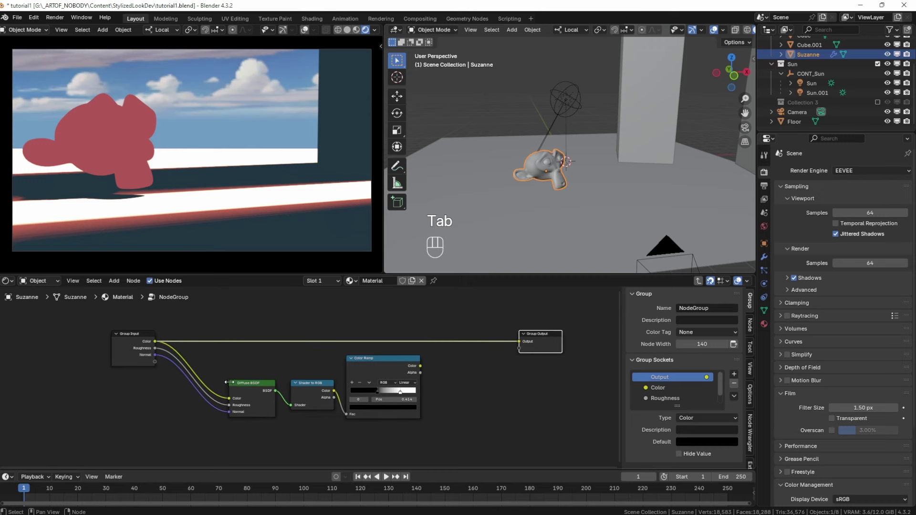
ctrl+right_drag(222, 381, 216, 403)
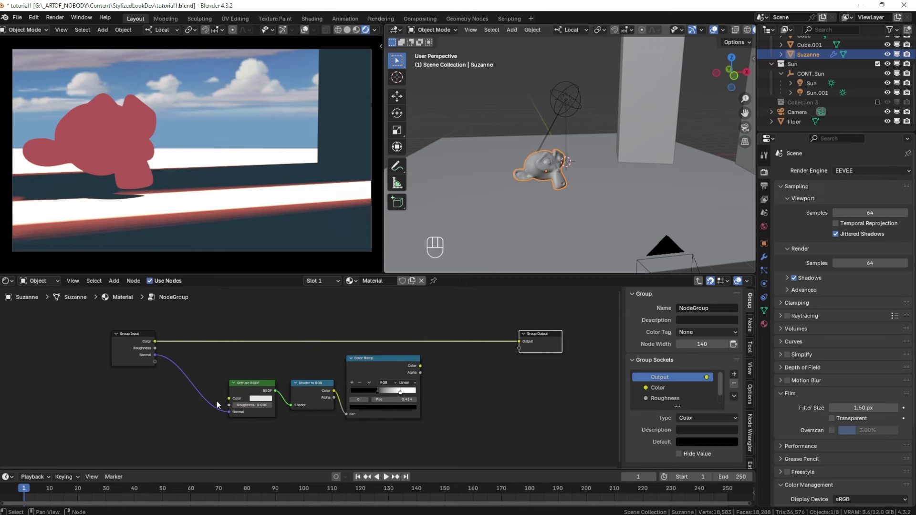
- Shift the Diffuse BSDF, Shader to RGB, Color Ramp and Group Input away from the Group Output to free up space
drag(263, 372, 359, 405)
drag(311, 389, 282, 404)
click(257, 391)
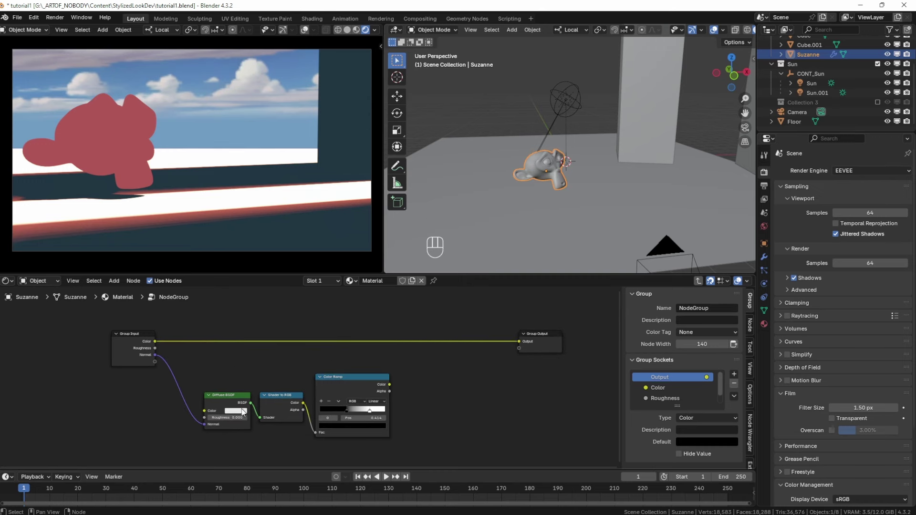
click(138, 359)
key(g)
key(x)
click(162, 369)
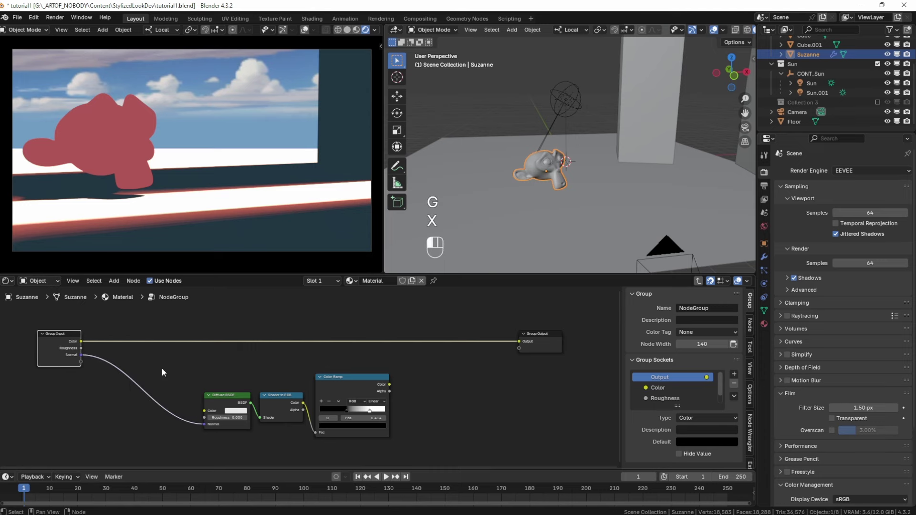
drag(235, 375, 337, 413)
key(g)
click(262, 412)
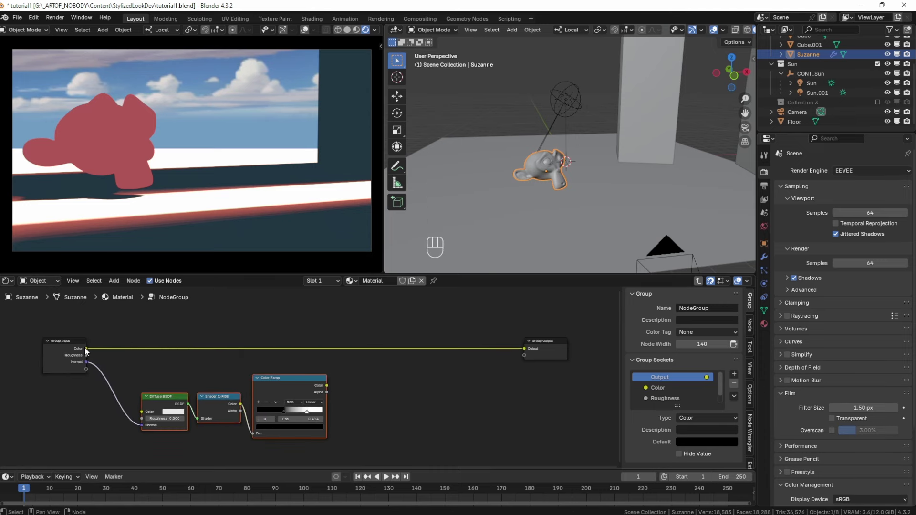
- Add a Mix Color node between the group's Color input and Output, and set its blending mode to Lighten
drag(84, 348, 384, 323)
text(mixc)
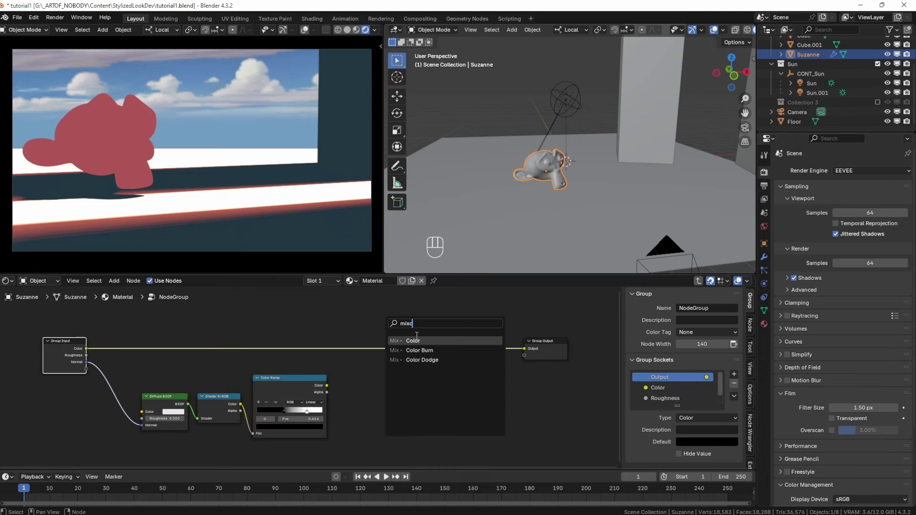
click(417, 341)
click(399, 340)
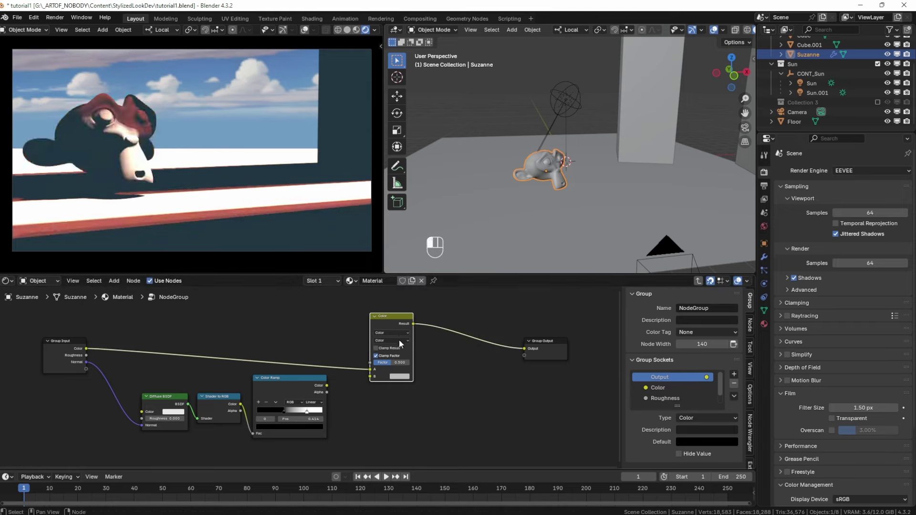
click(386, 339)
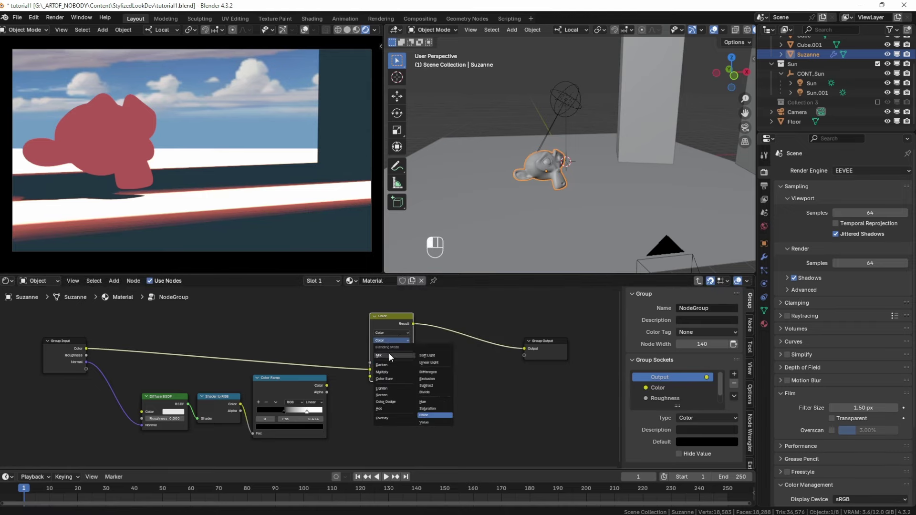
click(388, 390)
key(g)
- Preview the Color Ramp's output directly on Suzanne and look closely at its stops
click(326, 388)
ctrl+shift+click(326, 387)
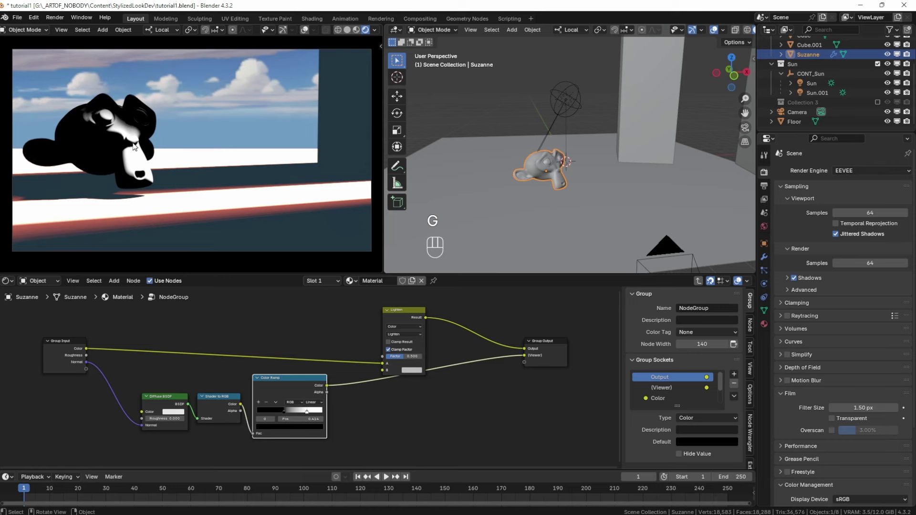
scroll(287, 415, up, 3)
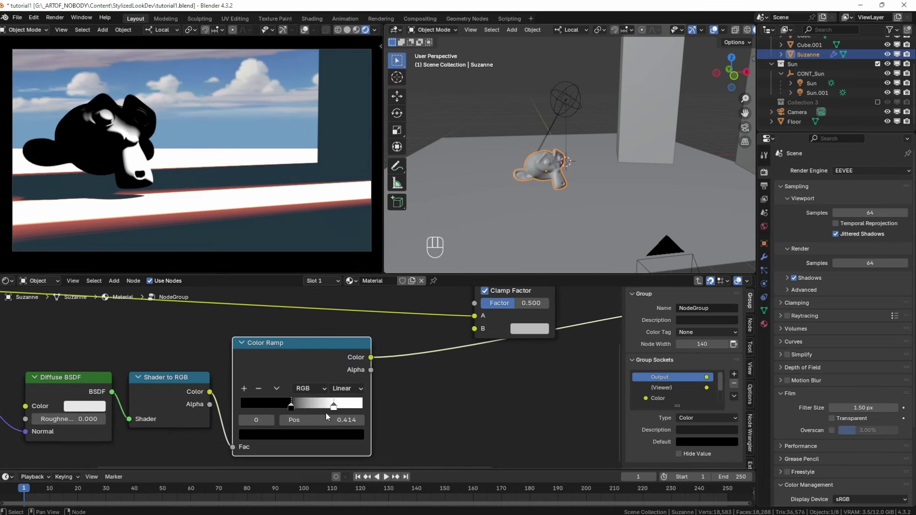
- Tighten the Color Ramp's black-to-white transition, placing the white stop at 0.332, and feed its Color into the Lighten node's Factor
drag(334, 406, 257, 404)
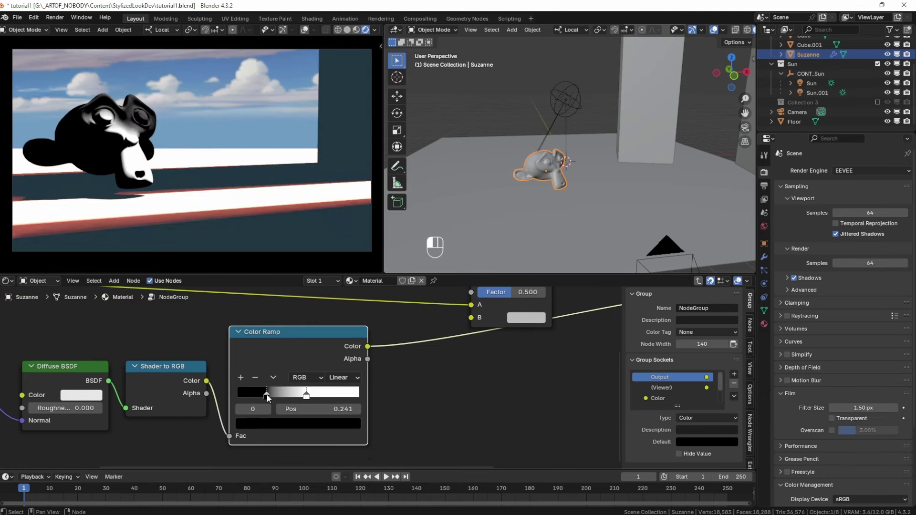
drag(268, 396, 390, 373)
scroll(351, 341, down, 4)
key(g)
key(Tab)
key(Tab)
key(Tab)
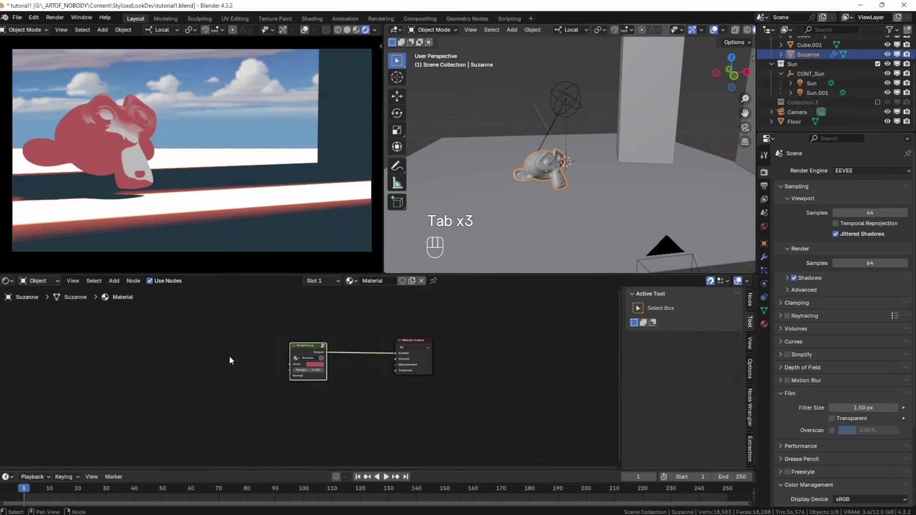
key(Tab)
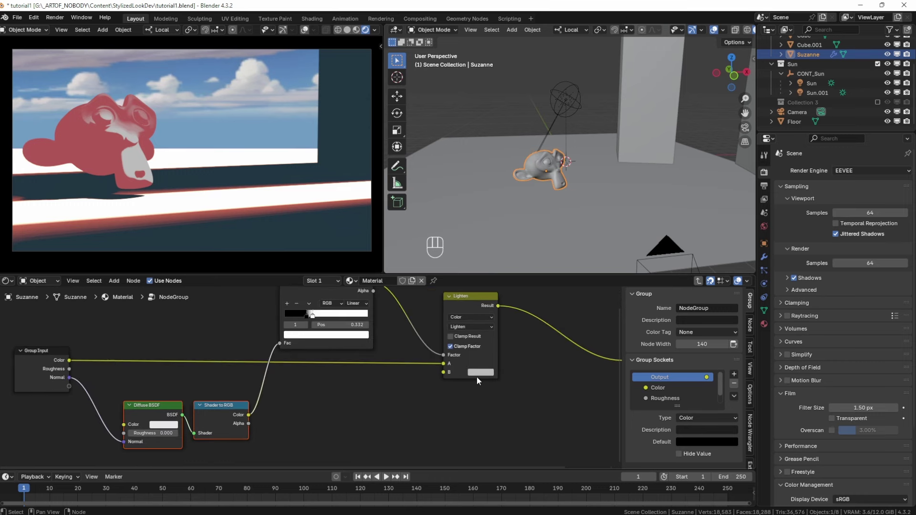
- Try a light pink at full brightness as the Lighten node's B colour
click(479, 373)
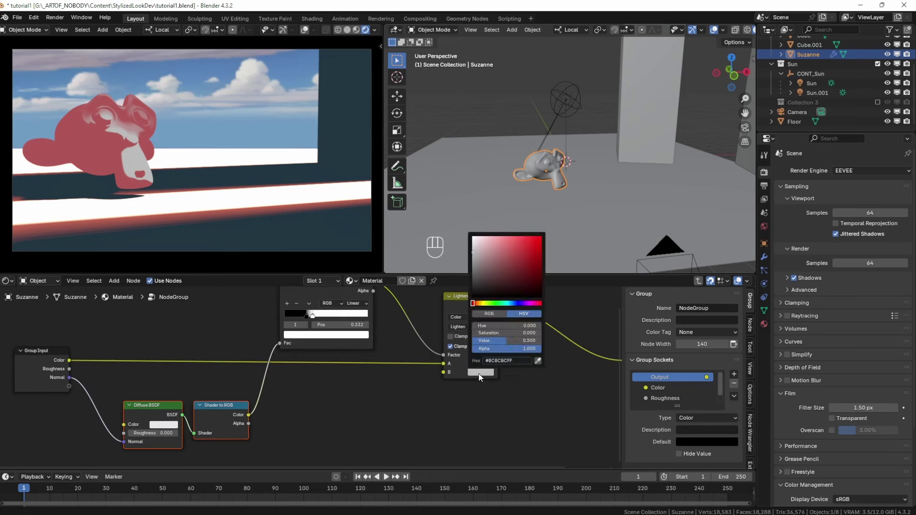
drag(476, 245, 500, 238)
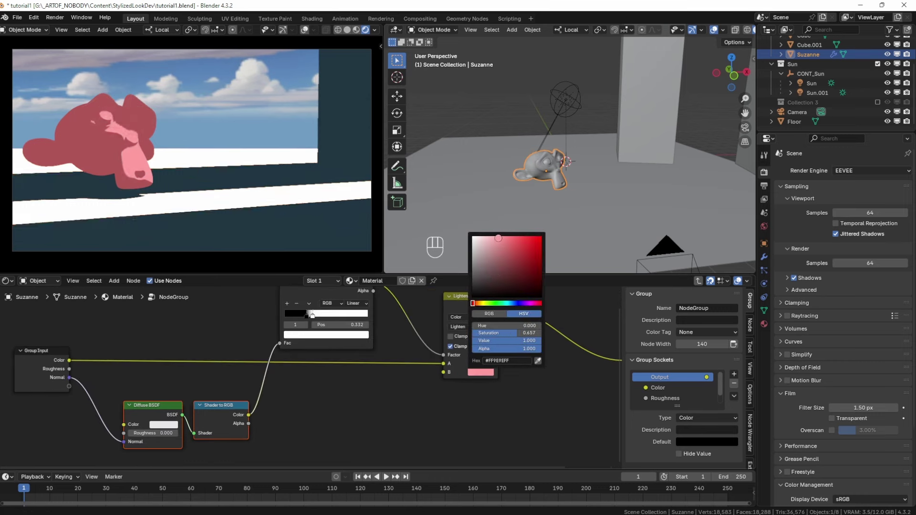
mouse_move(479, 302)
mouse_down()
mouse_move(512, 303)
mouse_move(477, 303)
mouse_up()
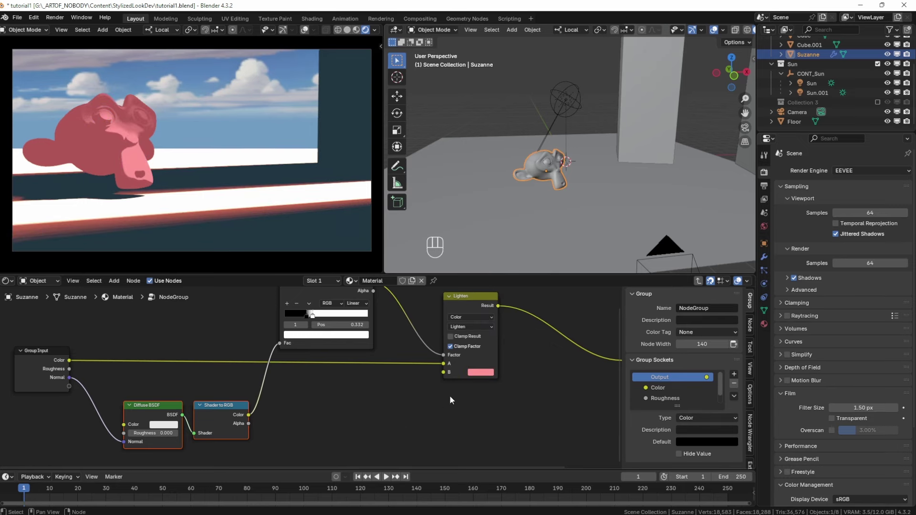
- Preview the Shader to RGB output directly on Suzanne and examine its shading transitions up close
scroll(270, 402, down, 2)
middle_drag(271, 401, 295, 398)
click(274, 412)
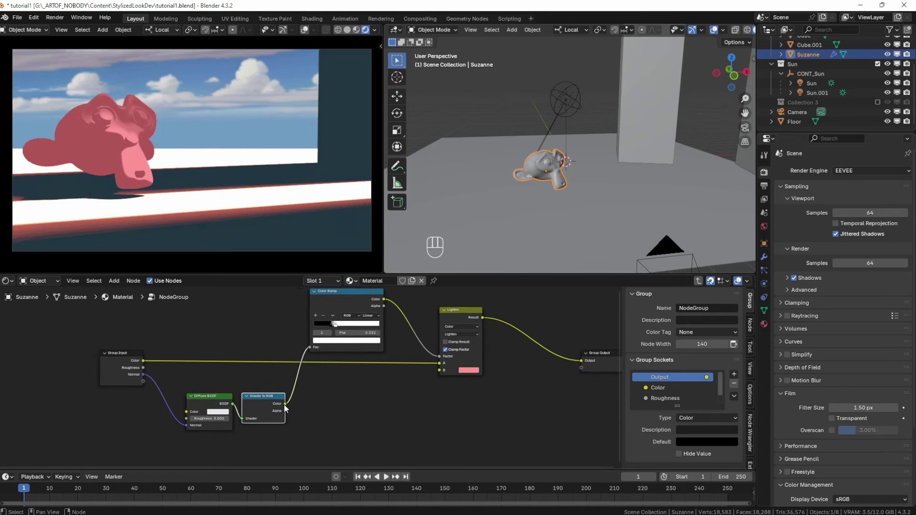
key(g)
right_click(285, 403)
drag(285, 405, 302, 393)
ctrl+shift+click(277, 400)
scroll(128, 154, up, 4)
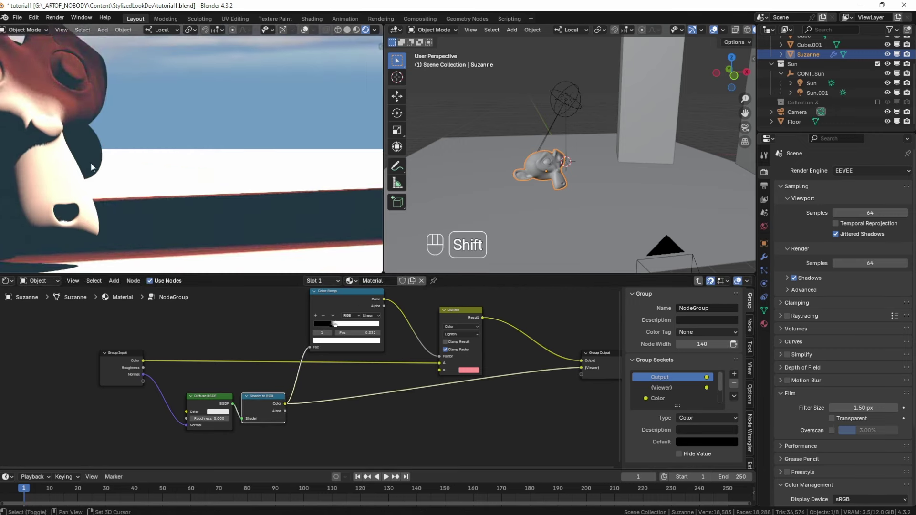
shift+middle_drag(91, 167, 200, 178)
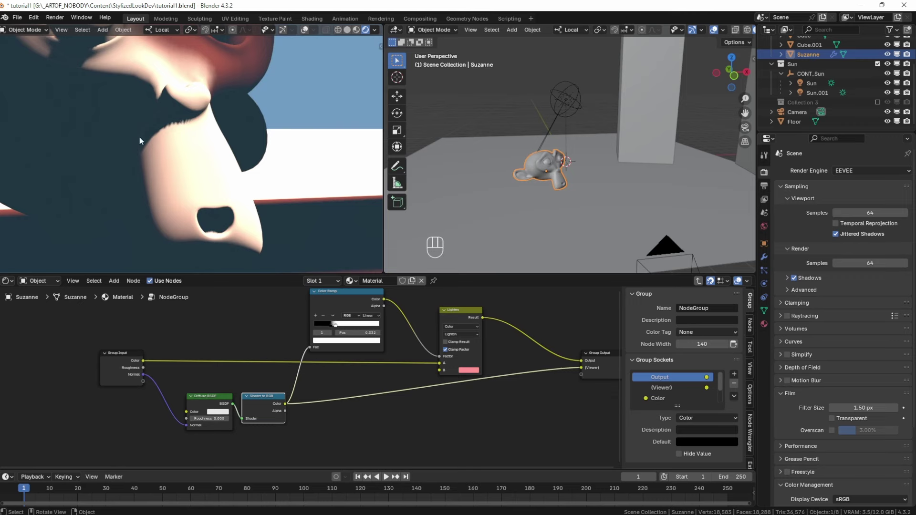
scroll(115, 175, down, 4)
- Link the Shader to RGB Color into the Lighten node's B input and preview the whole node group on Suzanne
middle_drag(290, 403, 252, 411)
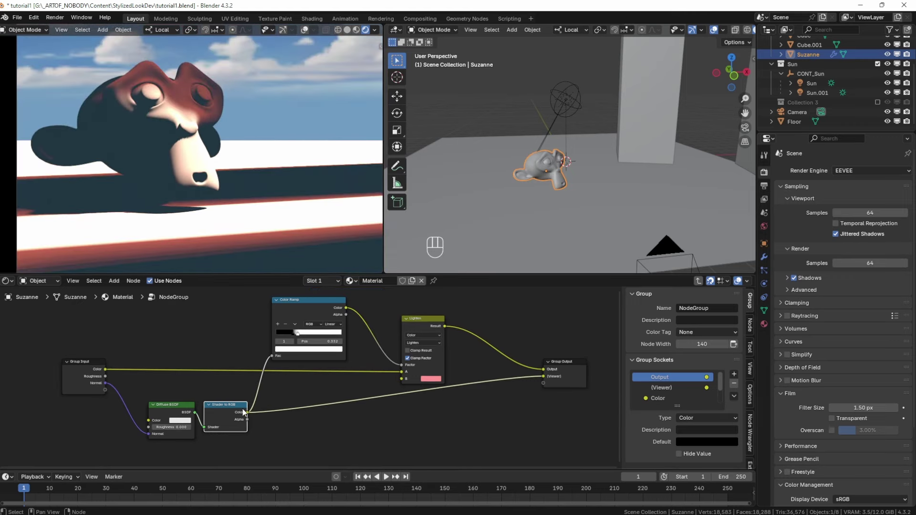
drag(247, 413, 401, 379)
key(Tab)
ctrl+shift+click(311, 348)
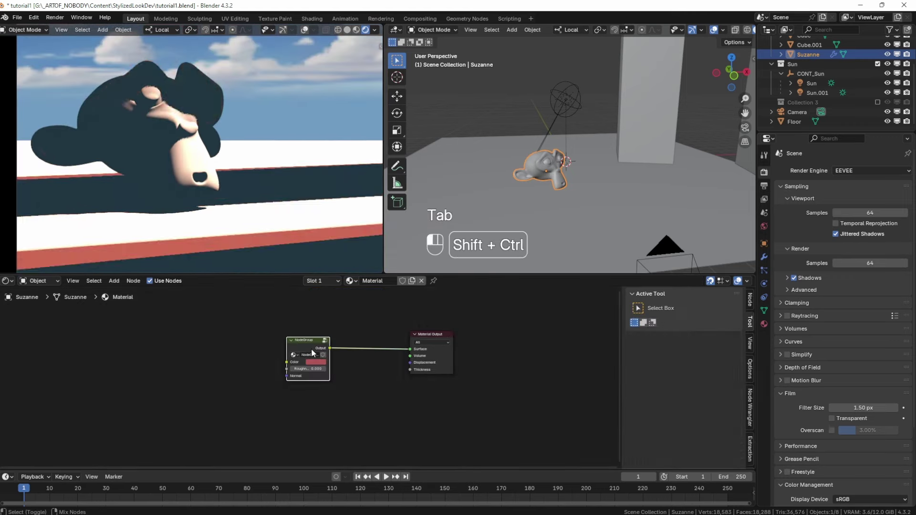
key(Tab)
scroll(222, 164, down, 2)
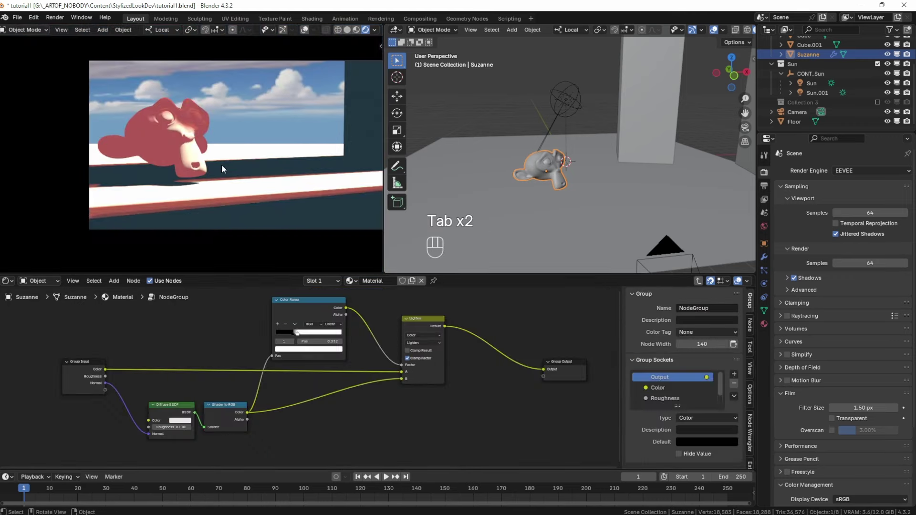
scroll(221, 167, up, 5)
shift+middle_drag(216, 166, 259, 171)
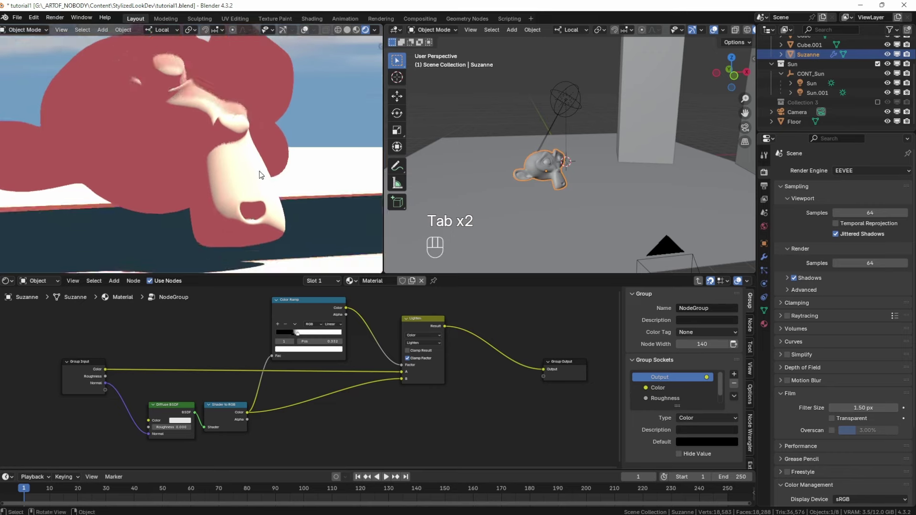
- Duplicate the Lighten node, insert the copy before the Group Output with extra space, and set its blending mode to Darken
key(shift+d)
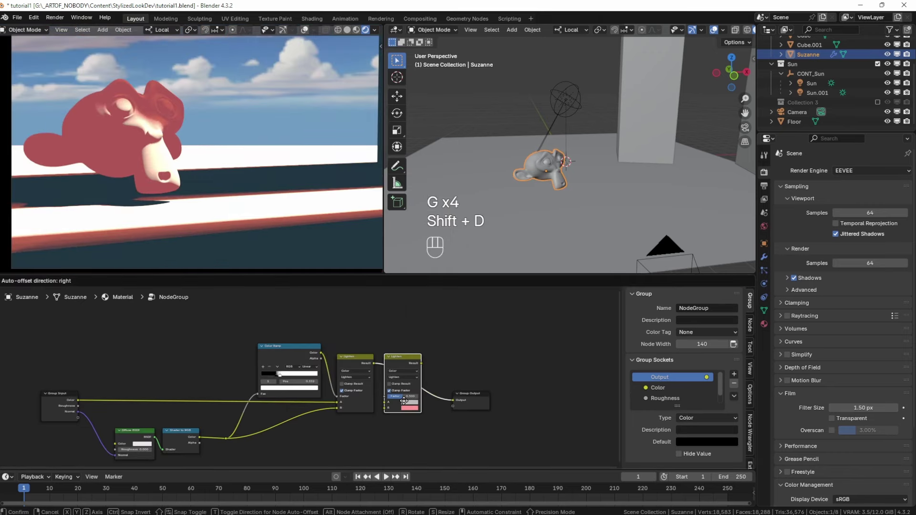
click(404, 401)
click(472, 400)
key(g)
click(531, 364)
click(429, 376)
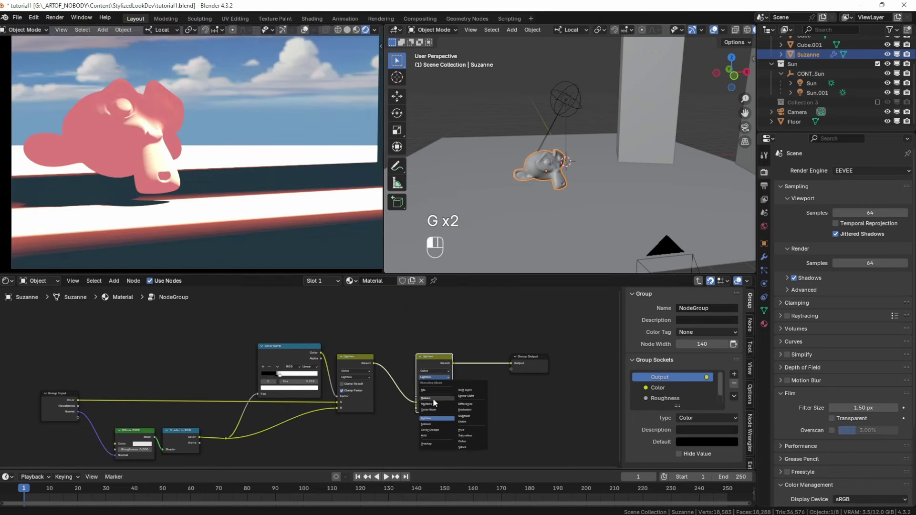
click(433, 398)
- Duplicate the Color Ramp above the original with its input link kept, and flip the copy's gradient to run white to black
middle_drag(297, 389, 351, 410)
key(shift+ctrl+d)
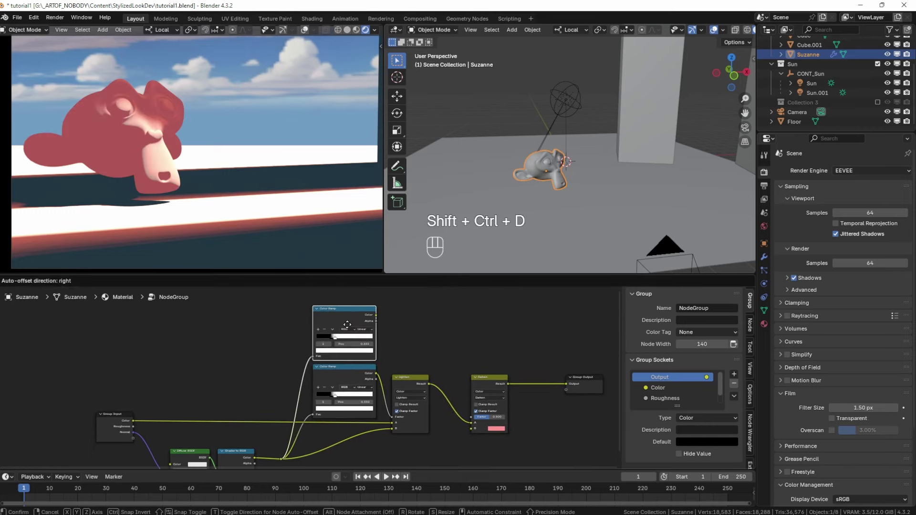
click(341, 303)
ctrl+shift+click(340, 304)
scroll(320, 346, up, 2)
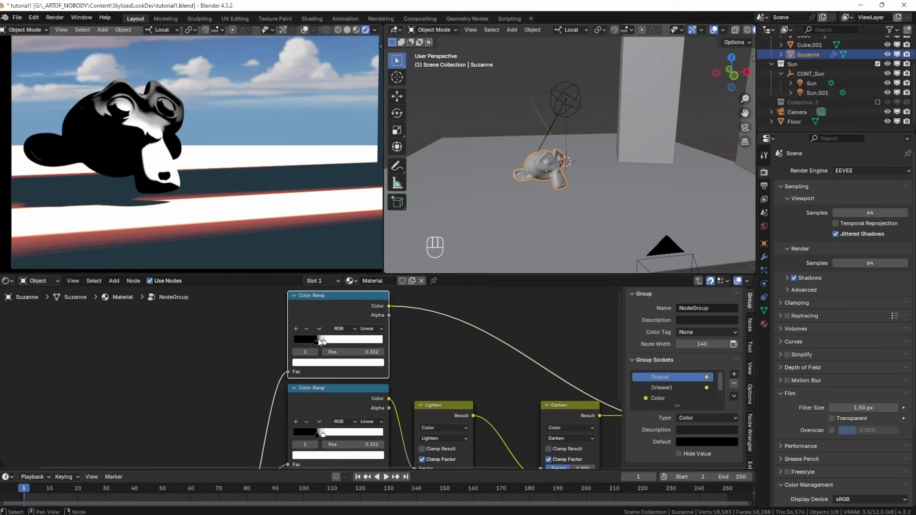
drag(320, 340, 321, 341)
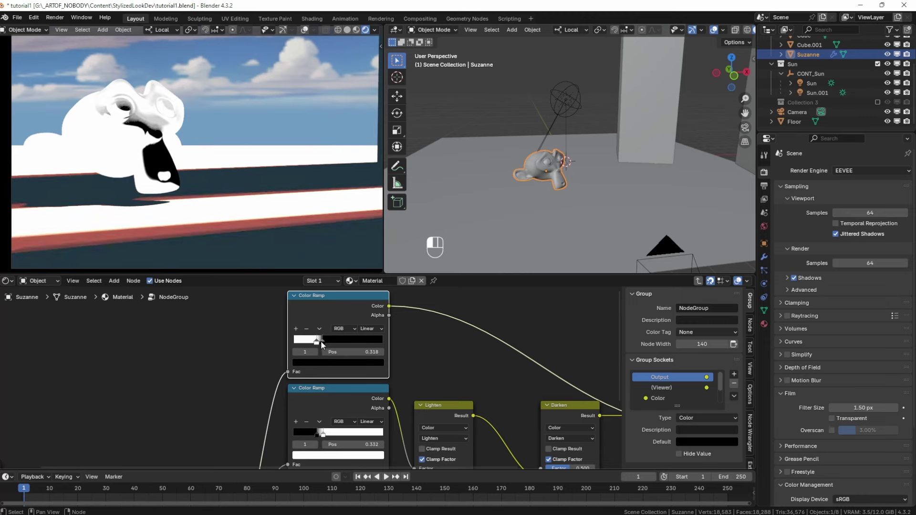
scroll(463, 428, down, 2)
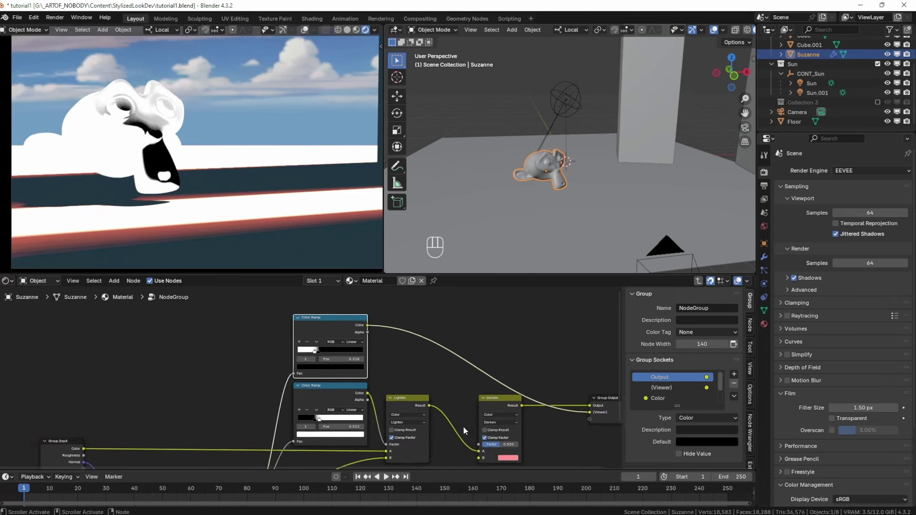
- Connect the flipped Color Ramp to the Darken node's Factor and the Shader to RGB Color to its B input
middle_drag(463, 431, 422, 421)
drag(326, 315, 437, 435)
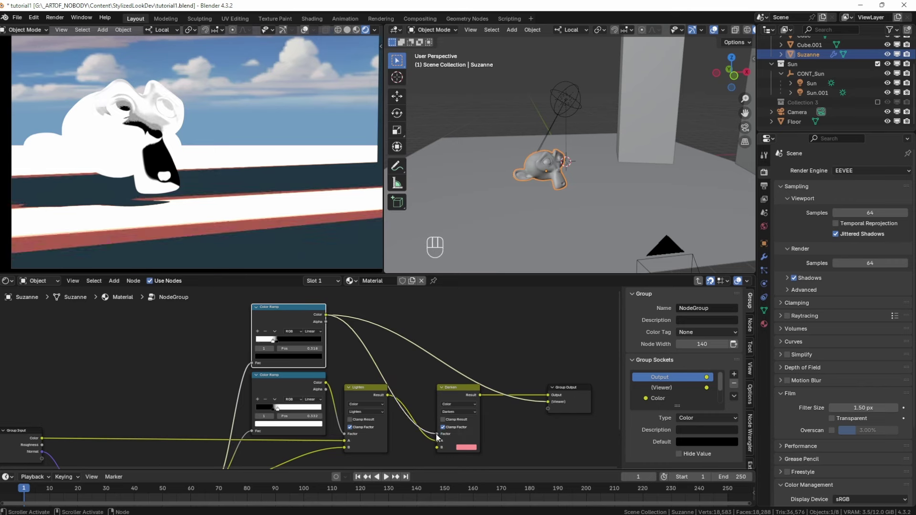
middle_drag(303, 464, 333, 398)
drag(213, 416, 466, 382)
- Add reroutes on the Shader to RGB links to the Lighten and Darken nodes and line them up beneath the nodes
shift+right_drag(294, 391, 307, 412)
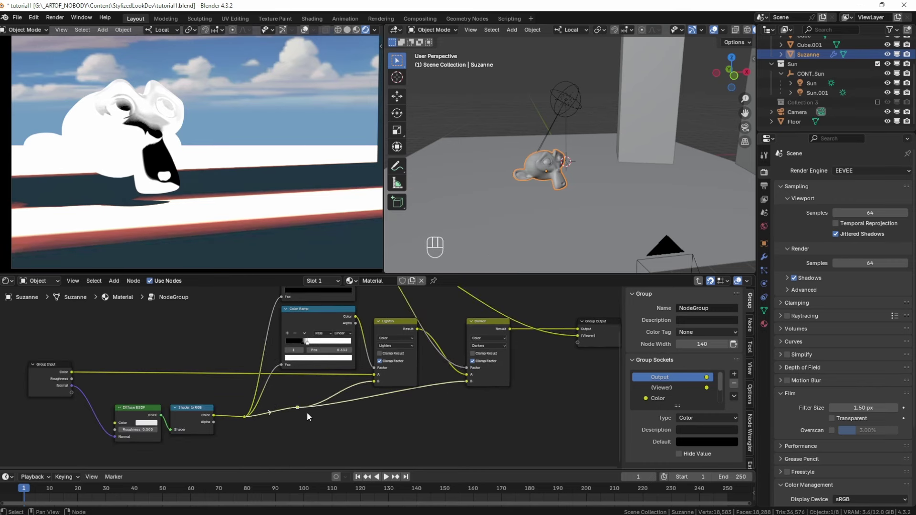
key(g)
click(381, 405)
shift+right_drag(380, 401, 394, 425)
key(g)
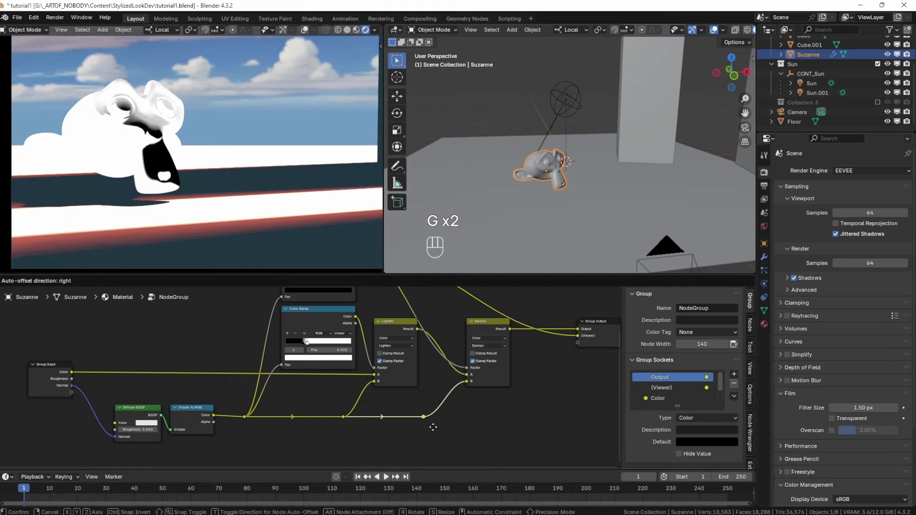
click(434, 428)
- Widen the transition of the Color Ramp feeding the Lighten node, with the white stop at 0.336 and the black stop lower
shift+middle_drag(107, 165, 131, 170)
scroll(240, 365, up, 6)
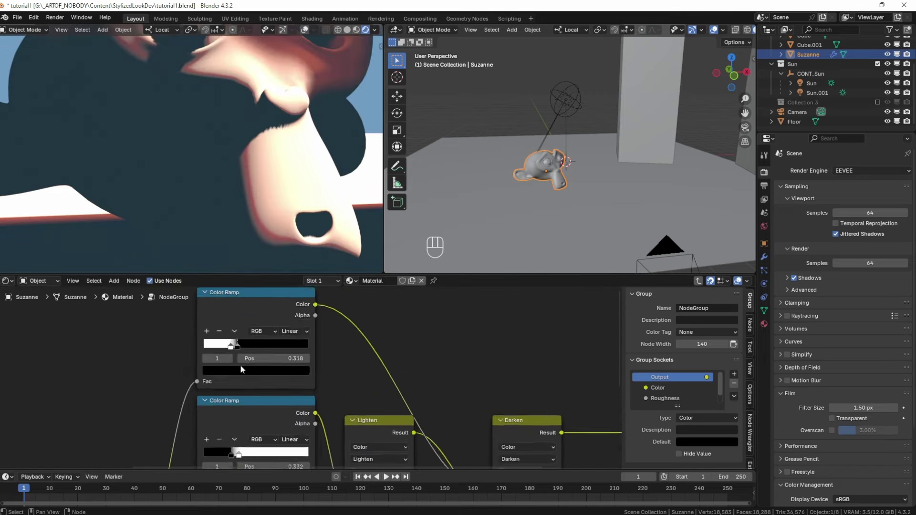
middle_drag(240, 365, 325, 365)
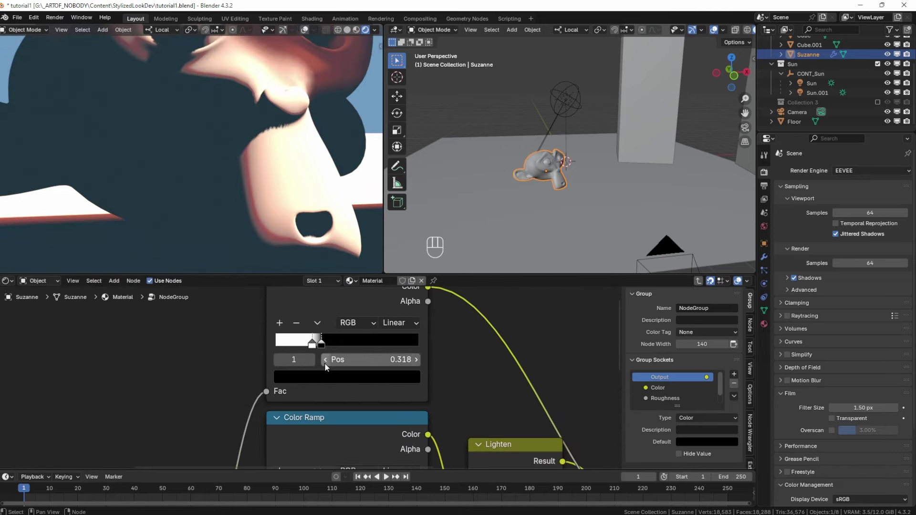
mouse_move(322, 344)
mouse_down()
mouse_move(336, 344)
mouse_move(297, 344)
mouse_move(312, 344)
mouse_up()
key(ctrl+z)
scroll(299, 408, down, 1)
middle_drag(299, 408, 302, 344)
mouse_move(319, 416)
mouse_down()
mouse_move(350, 416)
mouse_move(312, 415)
mouse_move(322, 415)
mouse_up()
drag(310, 417, 297, 416)
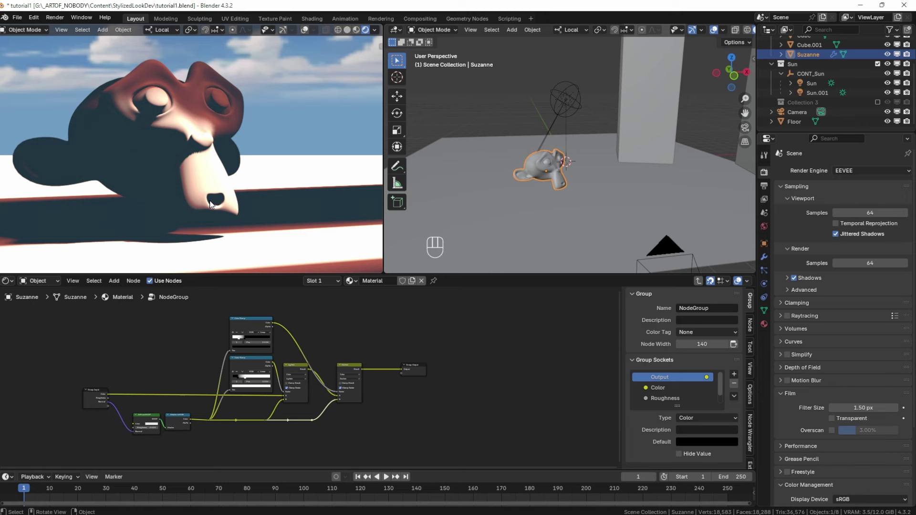
scroll(304, 367, down, 3)
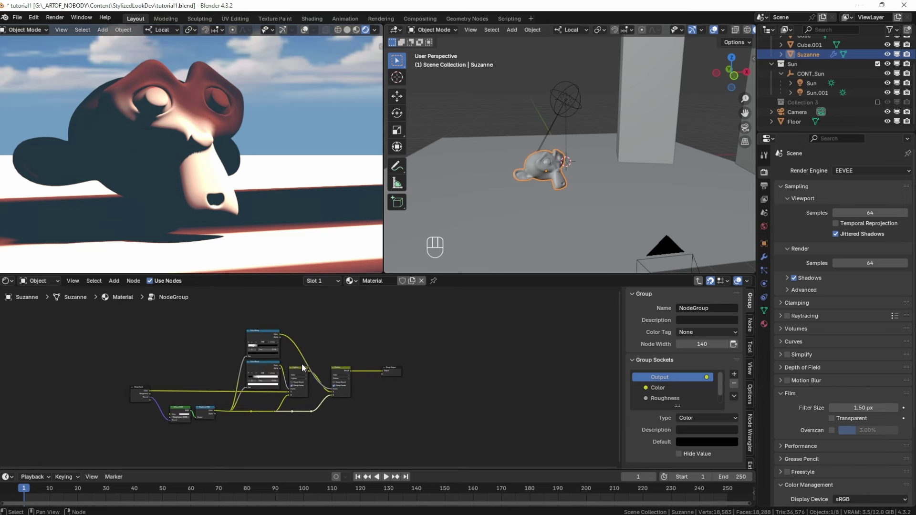
middle_drag(302, 364, 332, 393)
middle_drag(210, 395, 232, 416)
middle_drag(251, 368, 241, 360)
click(241, 325)
scroll(240, 329, up, 2)
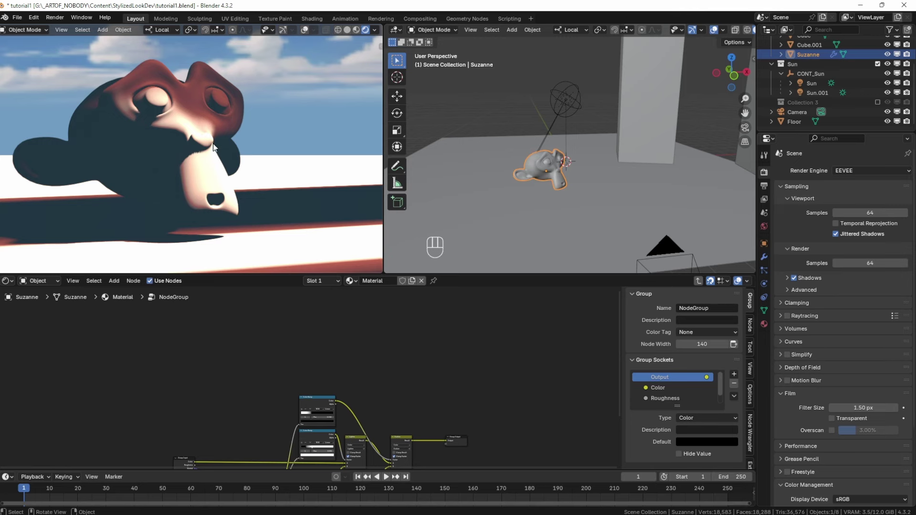
- Leave the node group and set its Color input to purple #A457B0, checking the result on Suzanne up close
key(Tab)
key(Tab)
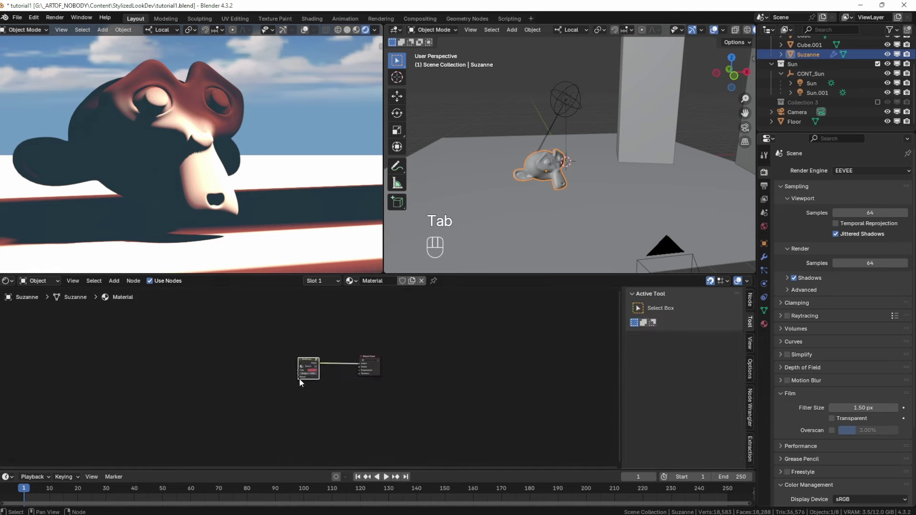
scroll(300, 363, up, 4)
click(315, 348)
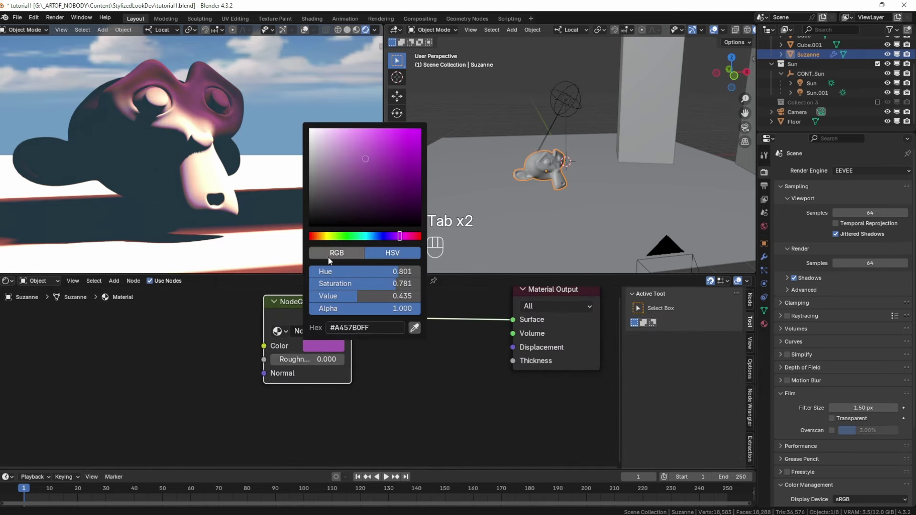
click(363, 170)
scroll(223, 174, up, 4)
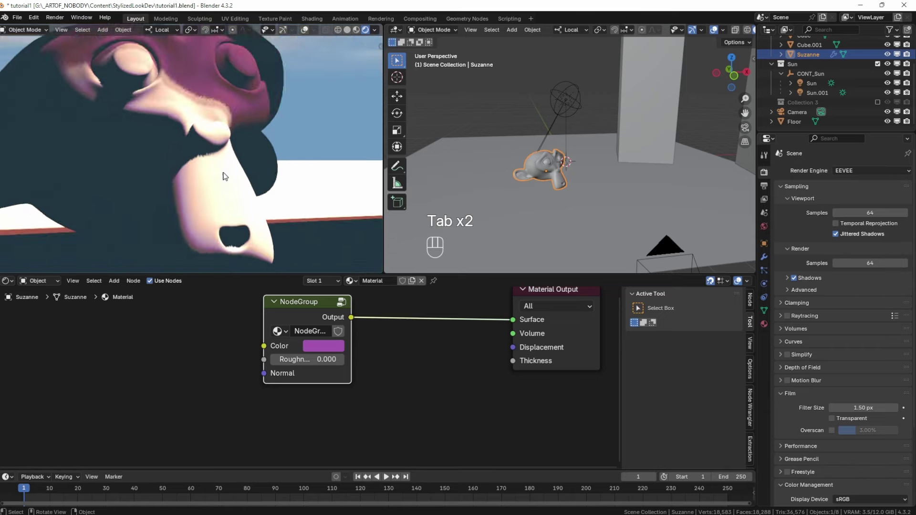
scroll(197, 163, down, 2)
- Inside the group, change the white stop of the Color Ramp feeding the Lighten node to a grey with Value 0.291
middle_drag(310, 369, 305, 342)
key(Tab)
scroll(315, 358, up, 5)
middle_drag(458, 414, 418, 395)
middle_drag(313, 392, 308, 378)
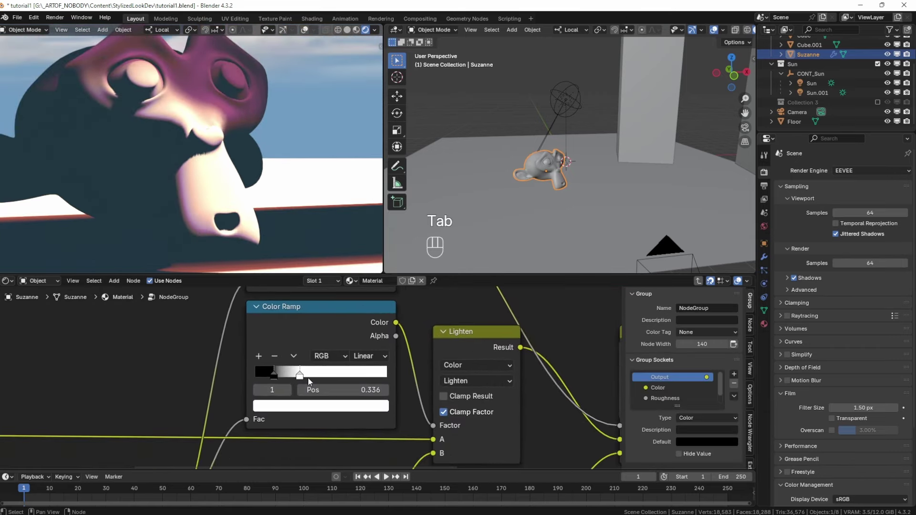
click(315, 408)
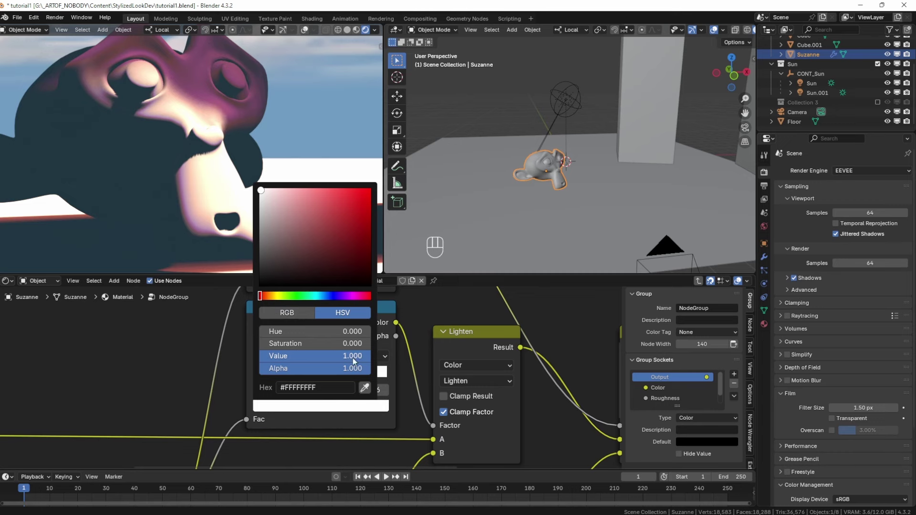
drag(353, 358, 268, 356)
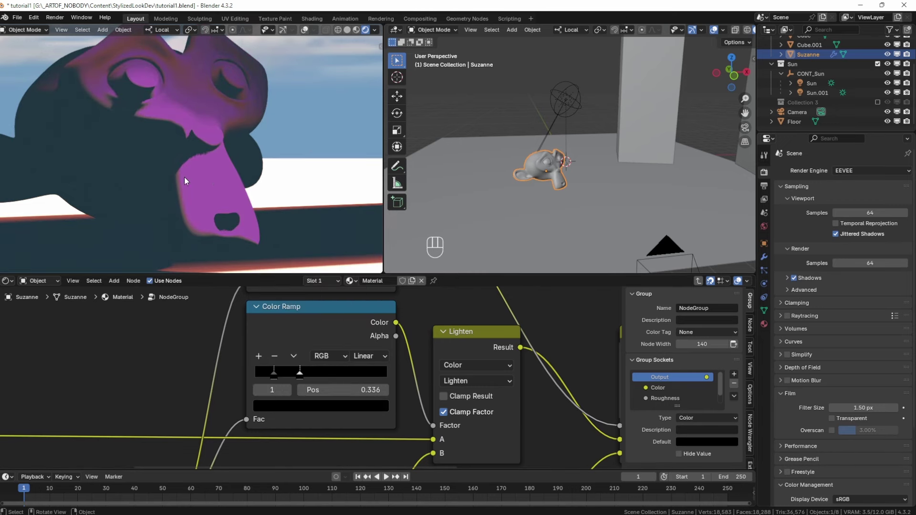
click(297, 406)
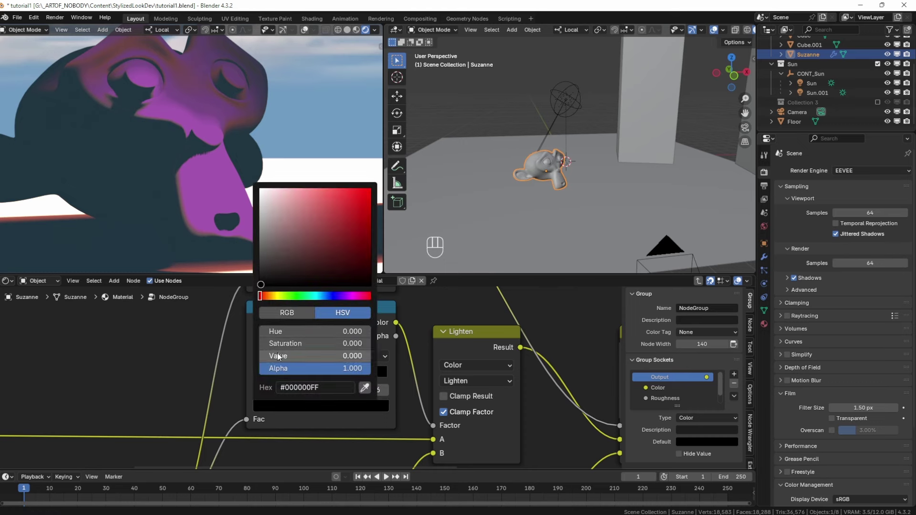
drag(287, 356, 319, 356)
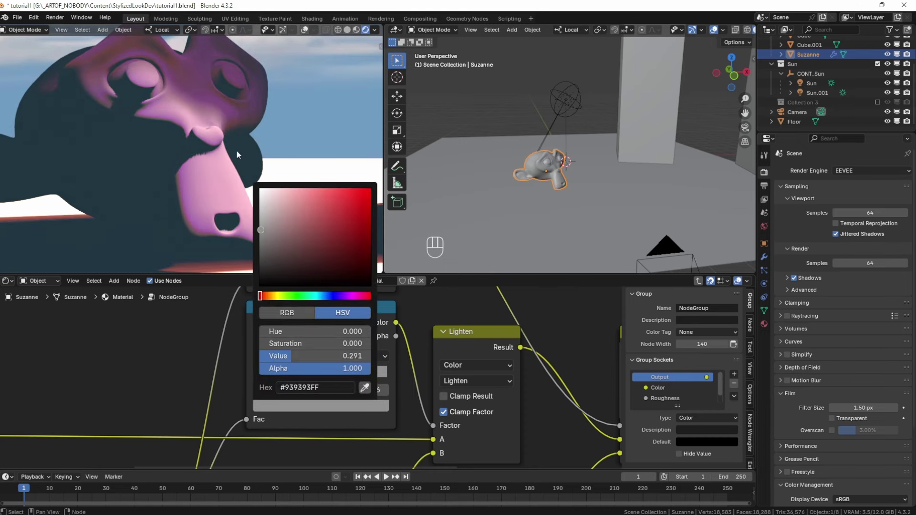
- Add a Texture Coordinate node in the empty area above the group's existing nodes
scroll(253, 211, down, 5)
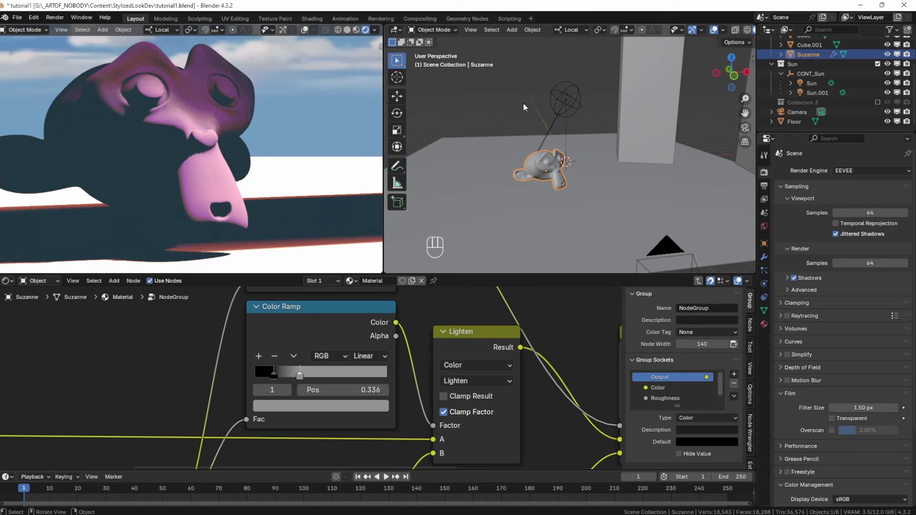
scroll(265, 327, down, 6)
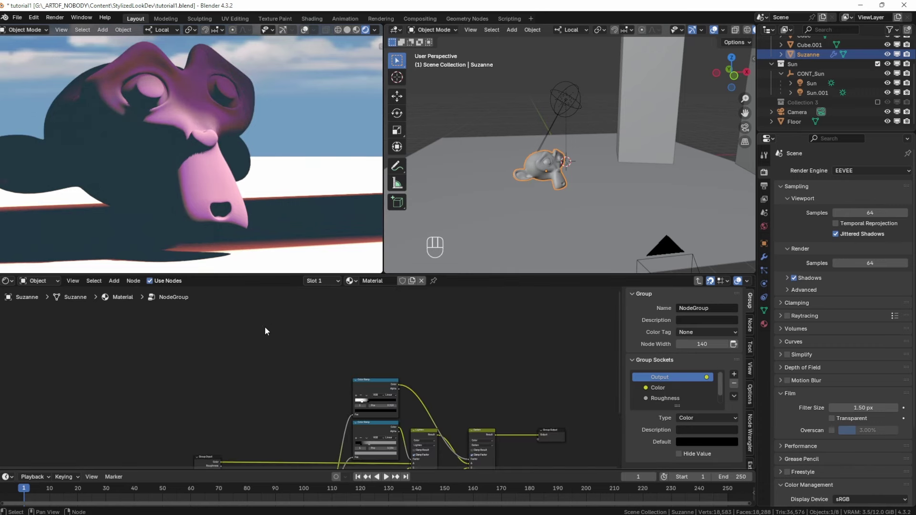
key(shift+a)
text(text)
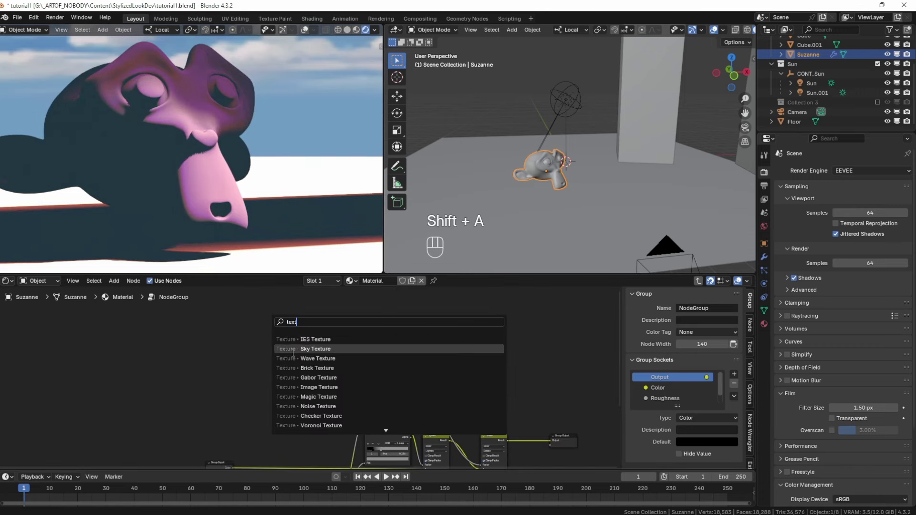
text( c)
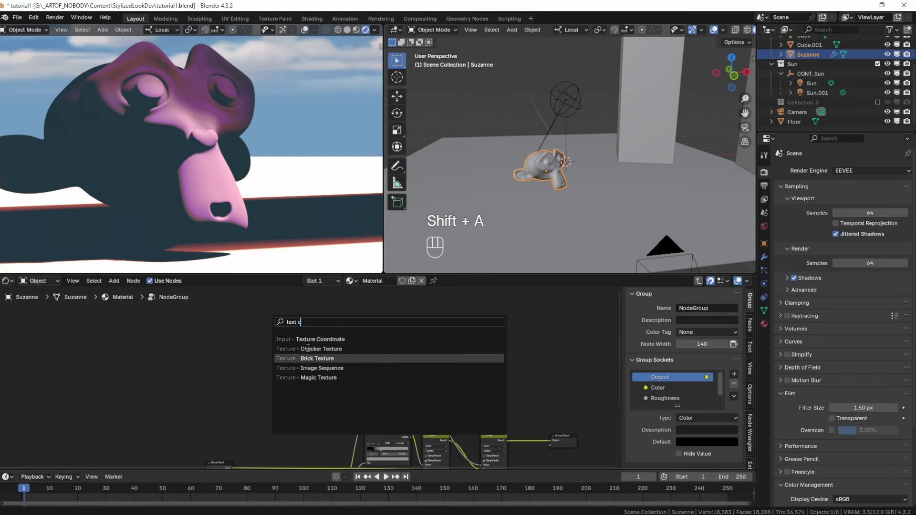
click(308, 339)
click(200, 321)
- Add a Geometry node directly below the Texture Coordinate node
scroll(258, 353, up, 3)
key(shift+a)
text(geo)
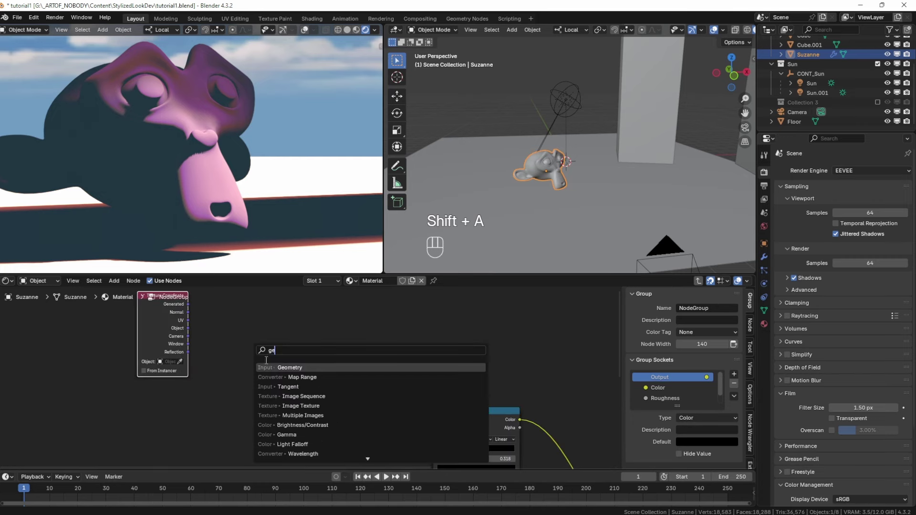
click(270, 365)
click(141, 386)
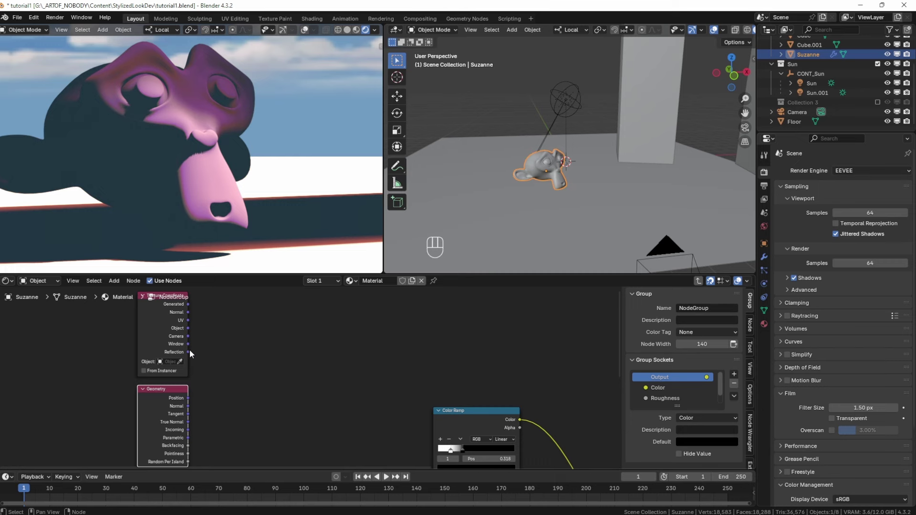
- Combine the Texture Coordinate's Reflection and the Geometry node's Normal in a Dot Product node placed beside them
drag(188, 352, 212, 354)
text(dot p)
key(Return)
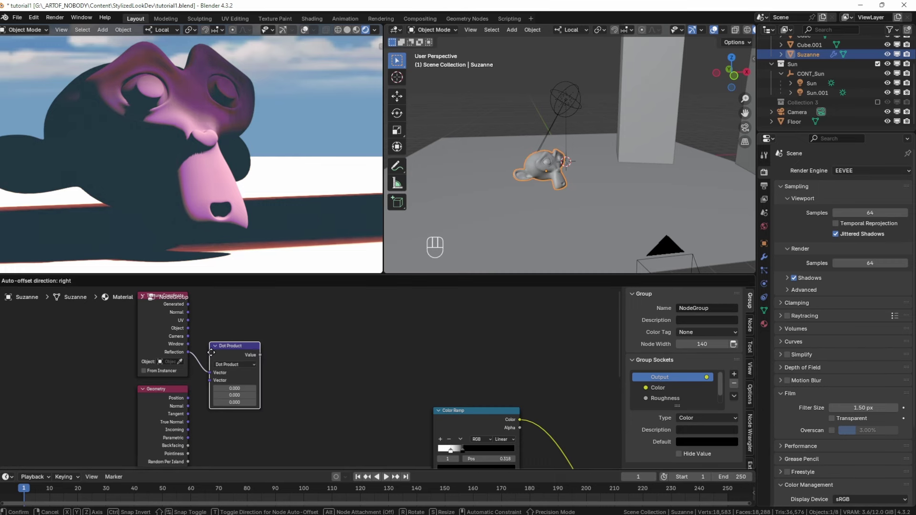
click(239, 358)
drag(188, 407, 239, 388)
click(260, 356)
key(g)
click(244, 354)
- Feed the Dot Product value into a new Color Ramp and preview that ramp on Suzanne
middle_drag(286, 365, 238, 400)
scroll(238, 400, down, 1)
click(237, 400)
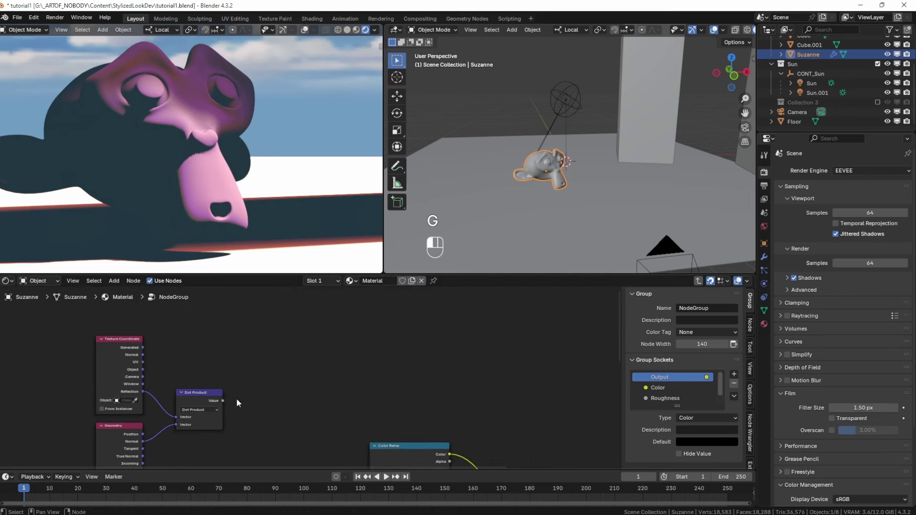
drag(223, 401, 267, 377)
text(ramp)
key(Return)
click(287, 362)
ctrl+shift+click(287, 362)
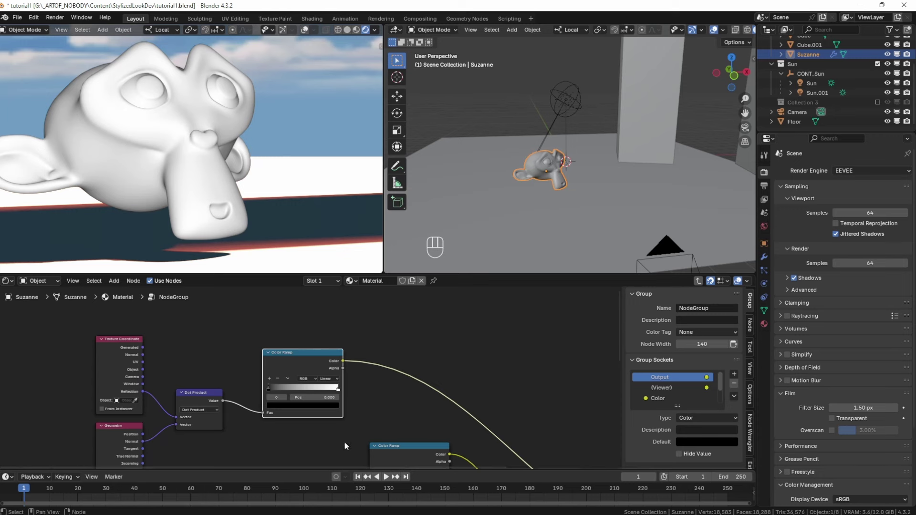
- Add a Fresnel node above the new Color Ramp and compare its preview with the ramp's on Suzanne
key(shift+a)
text(frews)
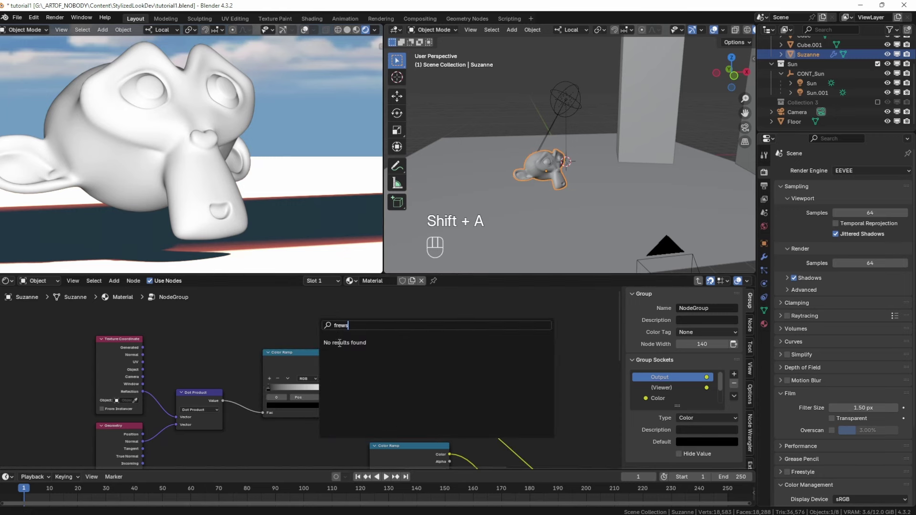
key(BackSpace)
key(Return)
click(275, 316)
ctrl+shift+click(293, 327)
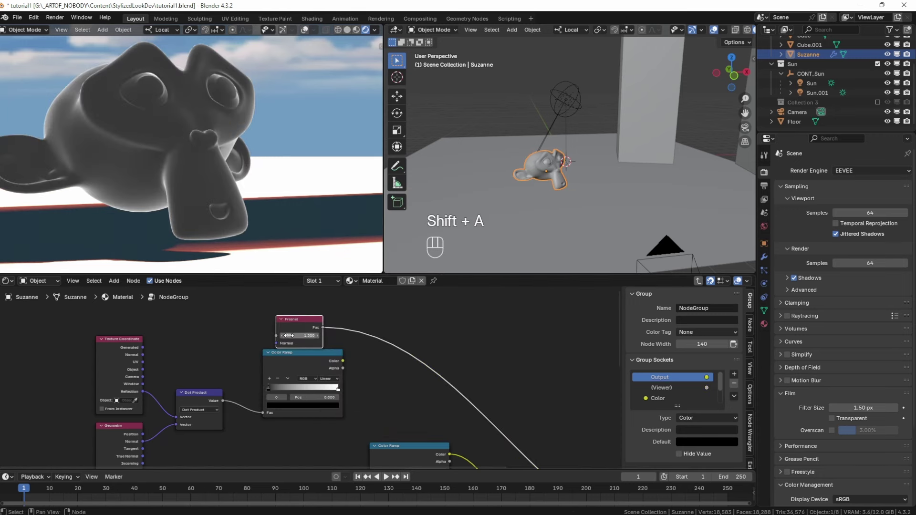
key(g)
click(302, 318)
ctrl+shift+click(310, 362)
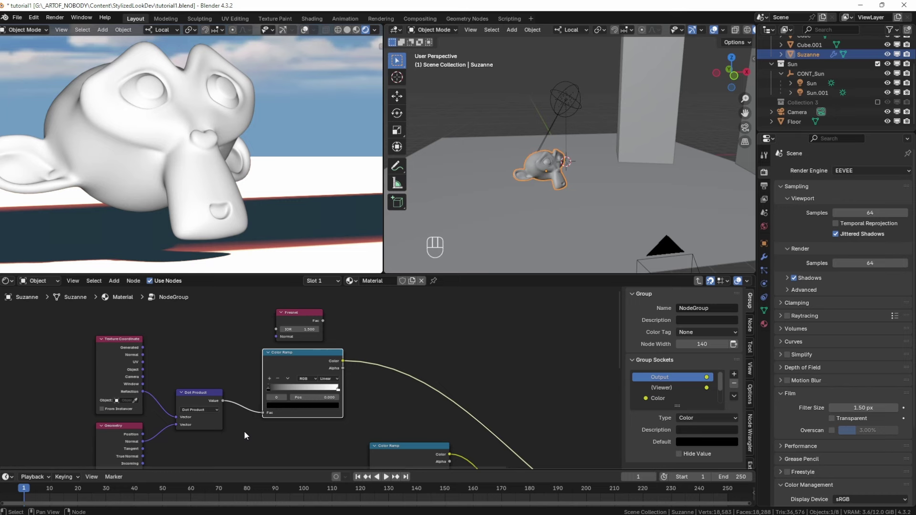
- Reverse the Dot Product's Color Ramp to a tight white-to-black edge, with the black stop at 0.227 and the white stop lower
scroll(244, 435, down, 2)
key(g)
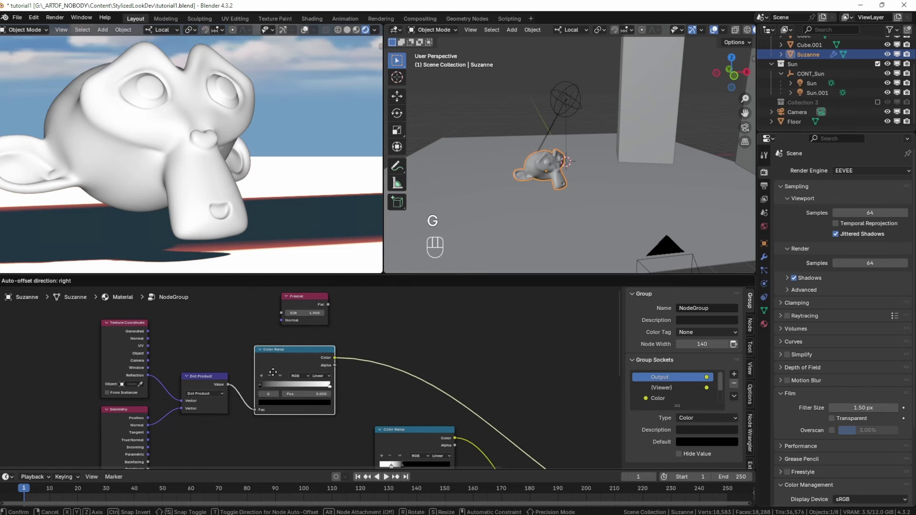
click(273, 372)
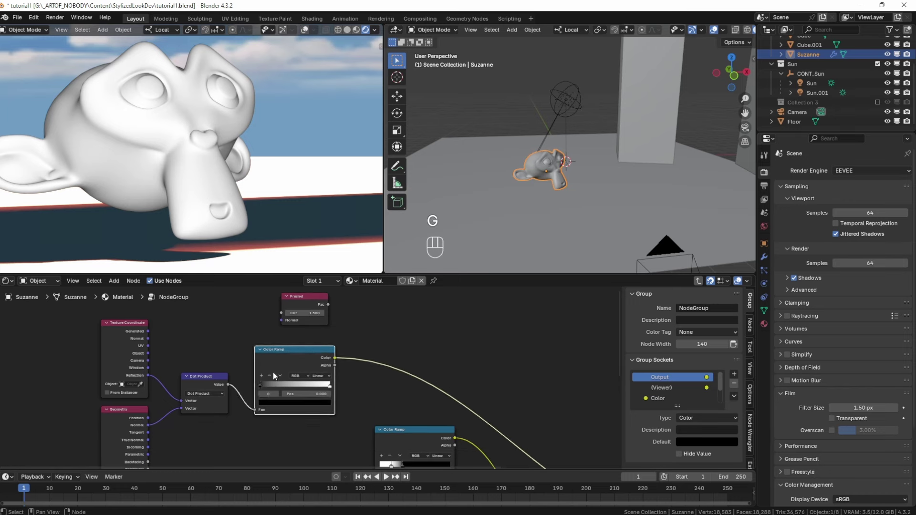
scroll(314, 373, down, 4)
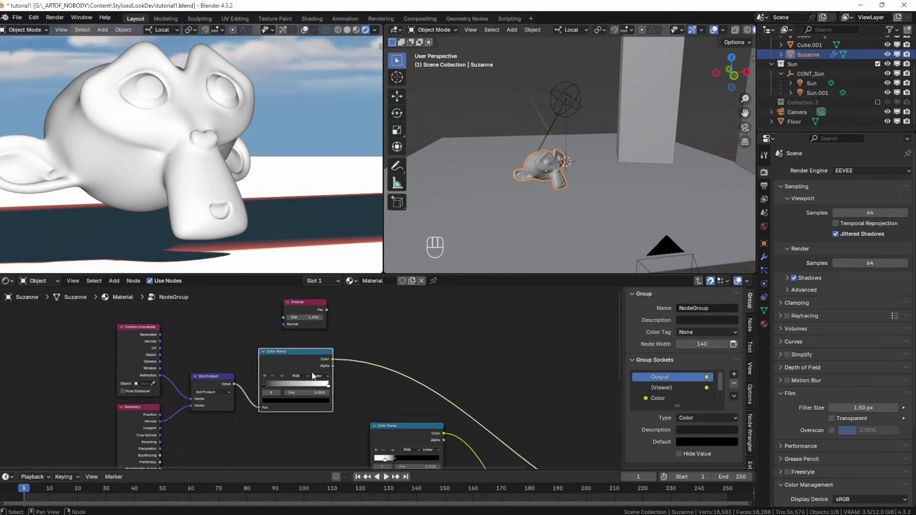
scroll(315, 373, up, 4)
scroll(315, 376, up, 2)
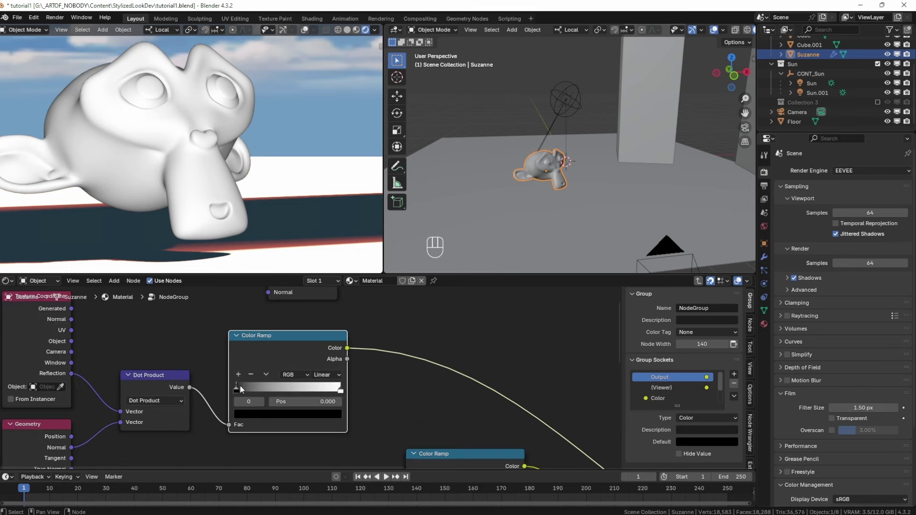
drag(236, 388, 283, 389)
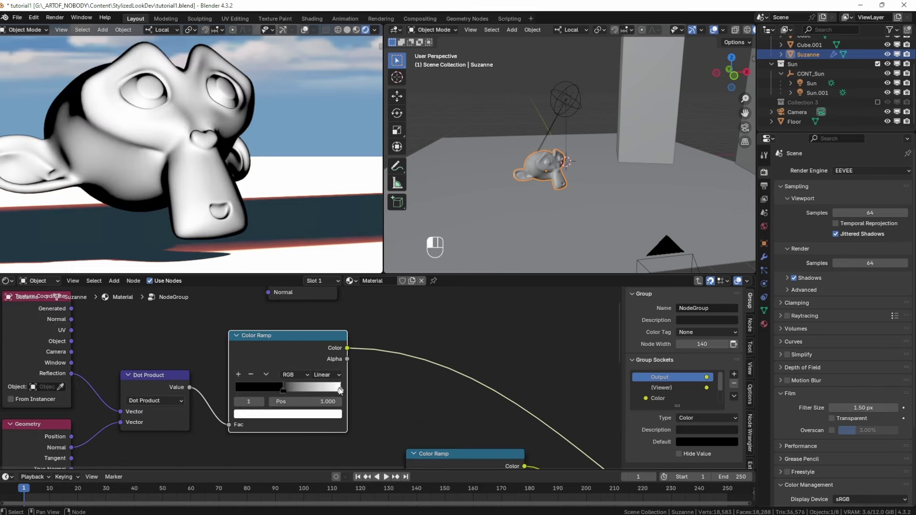
drag(340, 391, 245, 388)
drag(246, 388, 252, 388)
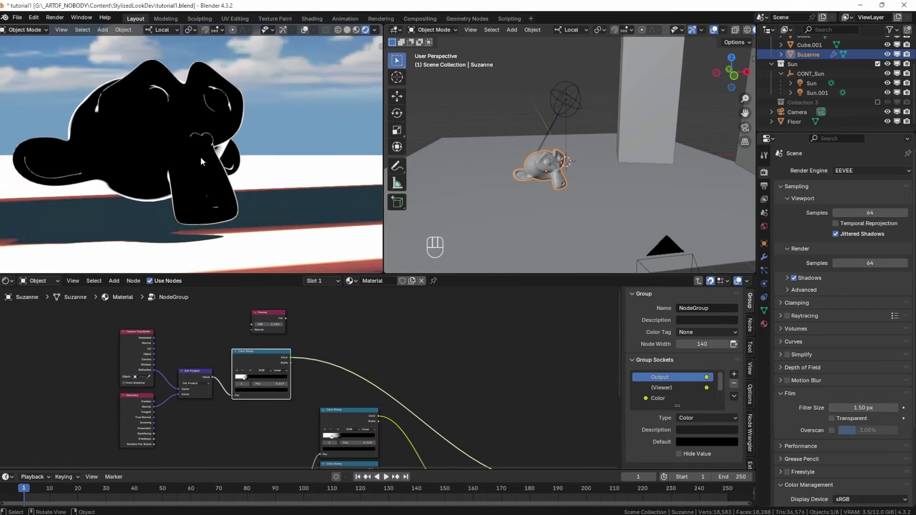
- Duplicate the Color Ramp feeding the Darken node with its incoming link kept, and place the copy directly above it
middle_drag(200, 156, 246, 178)
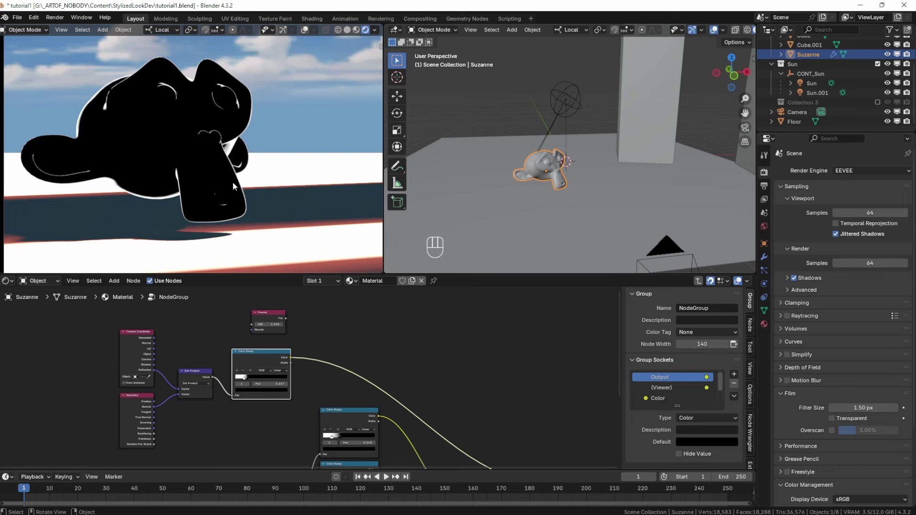
scroll(294, 414, down, 4)
middle_drag(289, 442, 302, 399)
scroll(327, 353, up, 4)
middle_drag(316, 333, 300, 387)
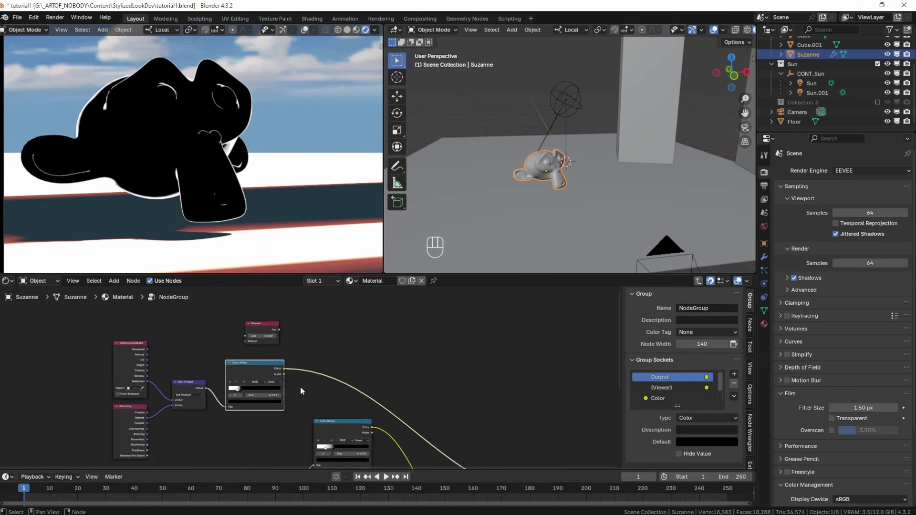
click(328, 430)
middle_drag(328, 430, 335, 374)
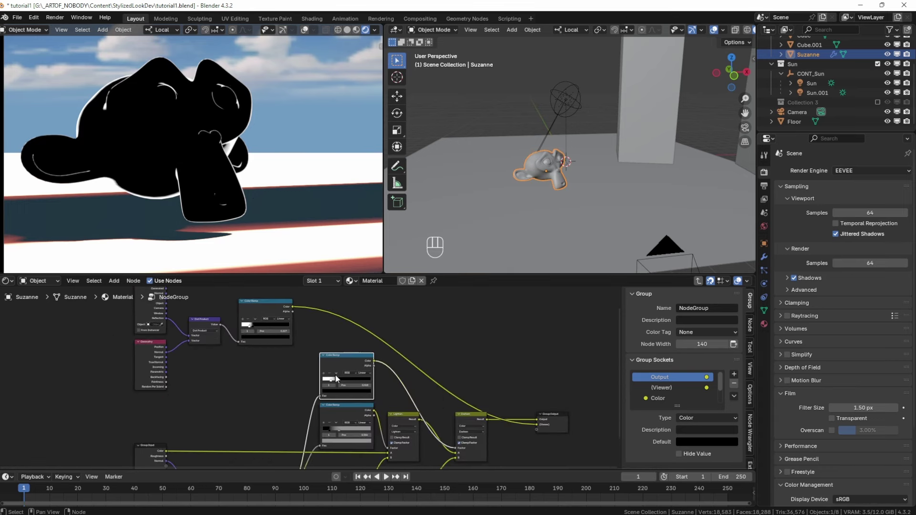
key(ctrl+shift+d)
click(306, 325)
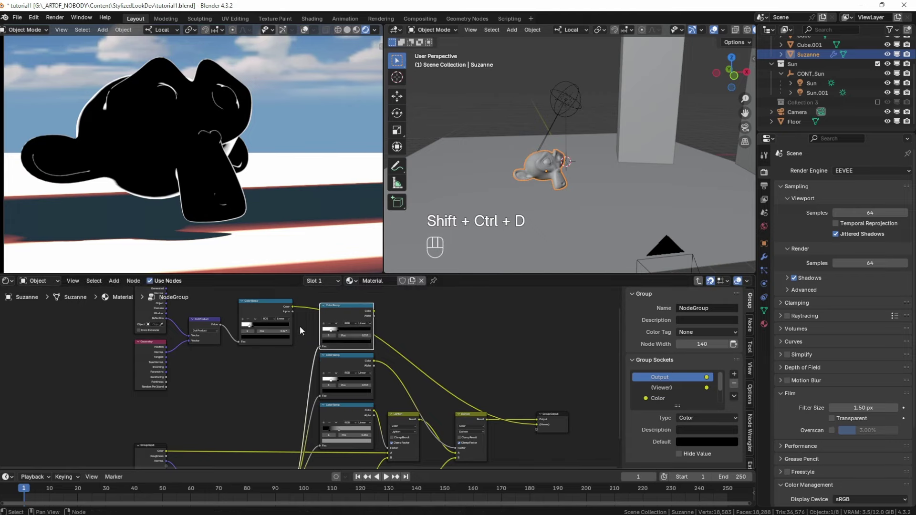
- Move the Texture Coordinate, Geometry, Dot Product, Color Ramp and Fresnel nodes up together, clear of the duplicated ramp
middle_drag(300, 326, 329, 392)
drag(113, 331, 315, 444)
key(g)
click(330, 396)
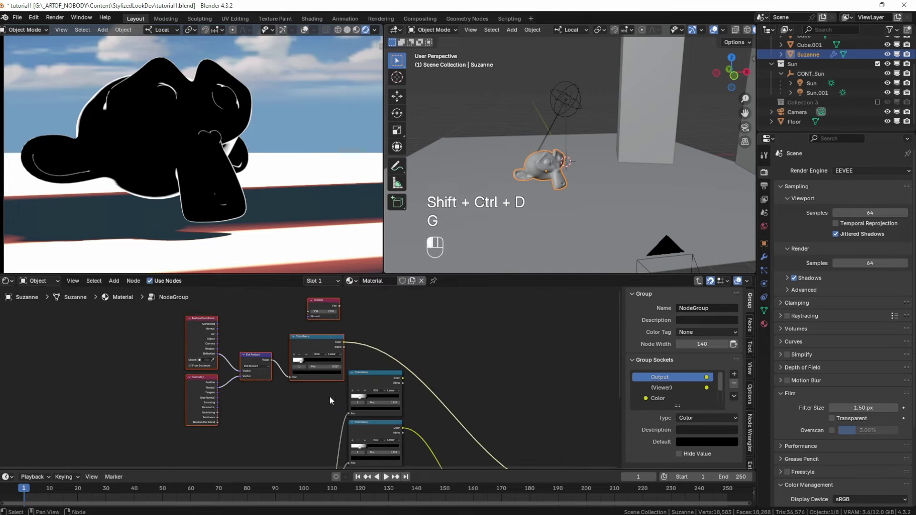
- Preview the duplicated Color Ramp and reverse it to run from black to white, with the black stop at 0.223
ctrl+shift+click(362, 379)
scroll(370, 386, up, 5)
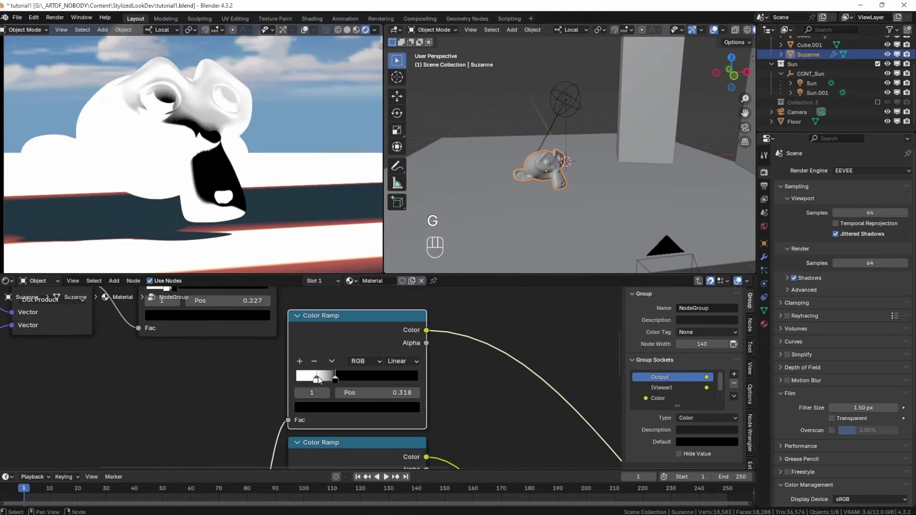
mouse_move(318, 380)
mouse_down()
mouse_move(339, 381)
mouse_move(323, 380)
mouse_up()
scroll(315, 378, down, 1)
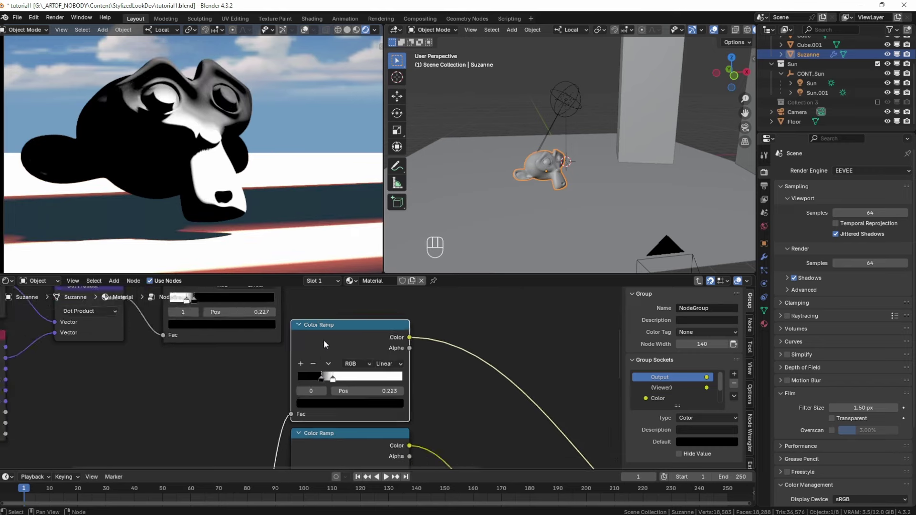
- Multiply the Dot Product ramp and the duplicated ramp in a clamped Math node and preview the product on Suzanne
scroll(324, 341, down, 3)
middle_drag(323, 341, 307, 403)
drag(275, 337, 342, 341)
text(m)
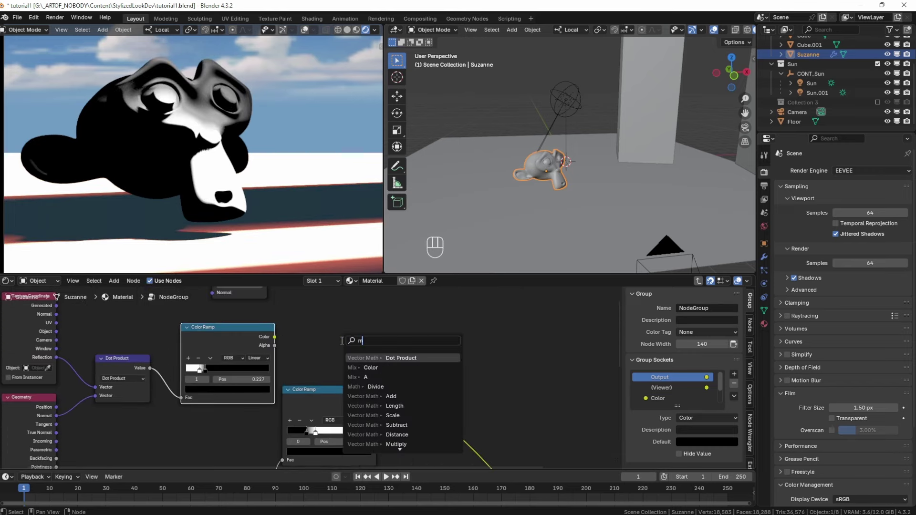
text(ult)
click(377, 377)
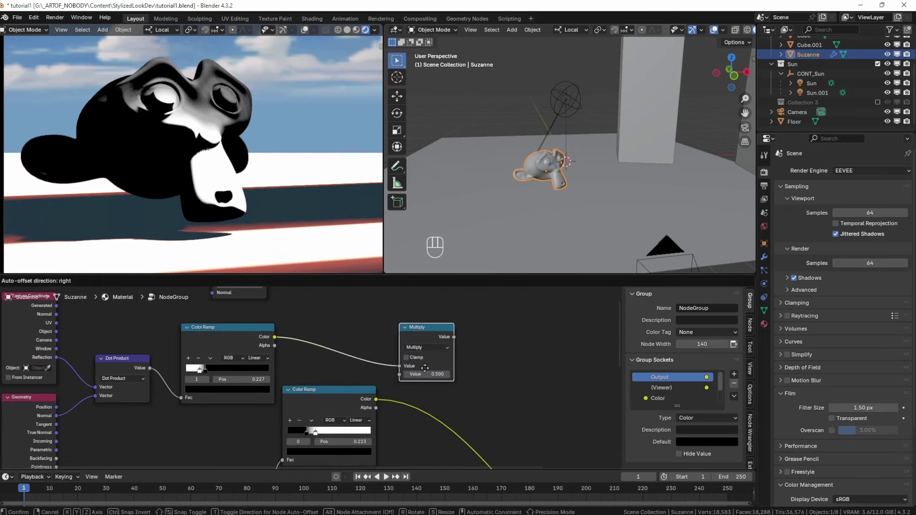
drag(376, 399, 401, 382)
click(413, 365)
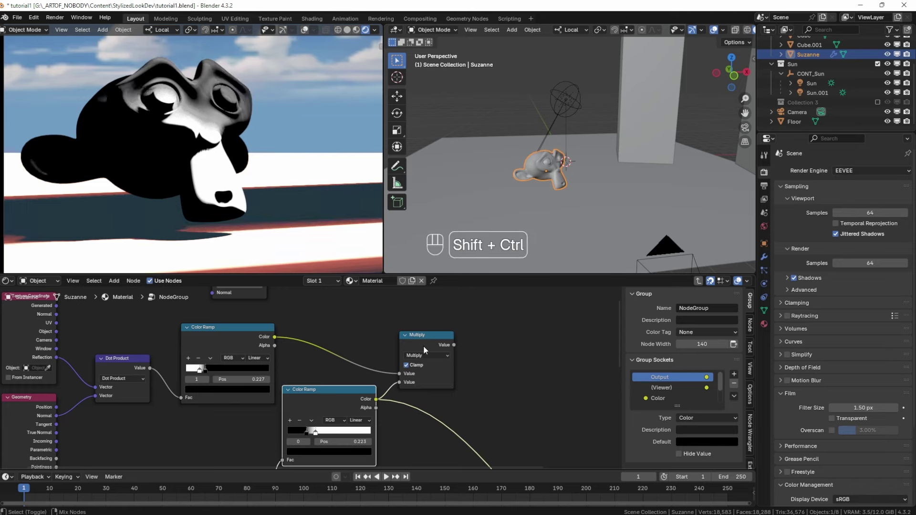
ctrl+shift+click(423, 345)
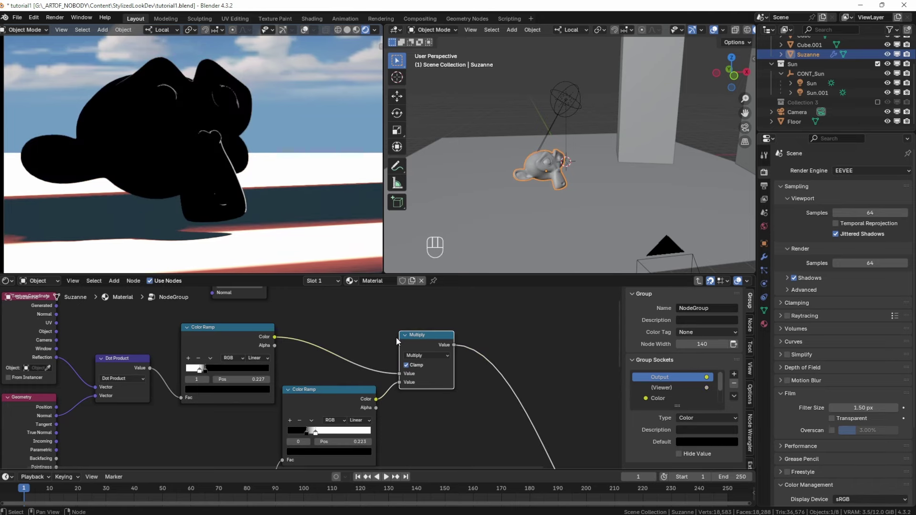
- Add an area light to the scene, rotate it toward Suzanne and move it above and behind her head
scroll(222, 148, up, 4)
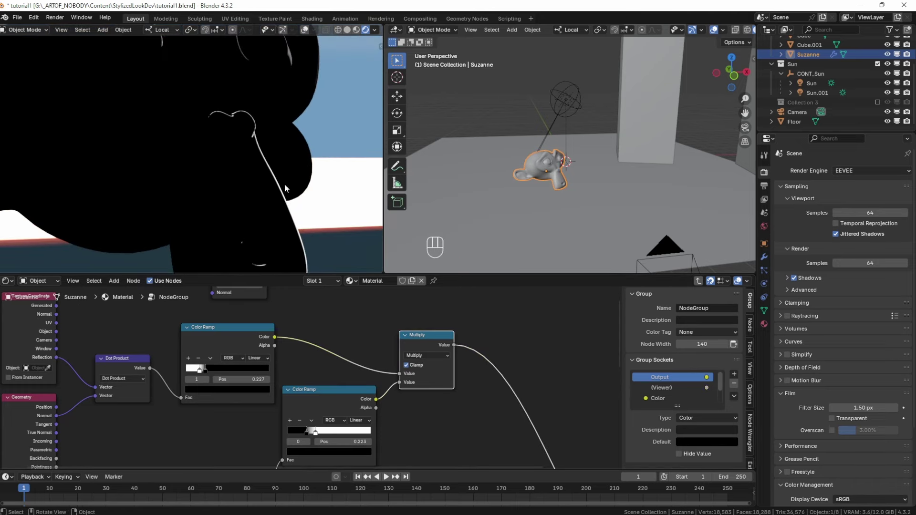
scroll(264, 226, down, 2)
shift+middle_drag(259, 217, 275, 242)
shift+middle_drag(224, 136, 244, 145)
scroll(239, 179, down, 2)
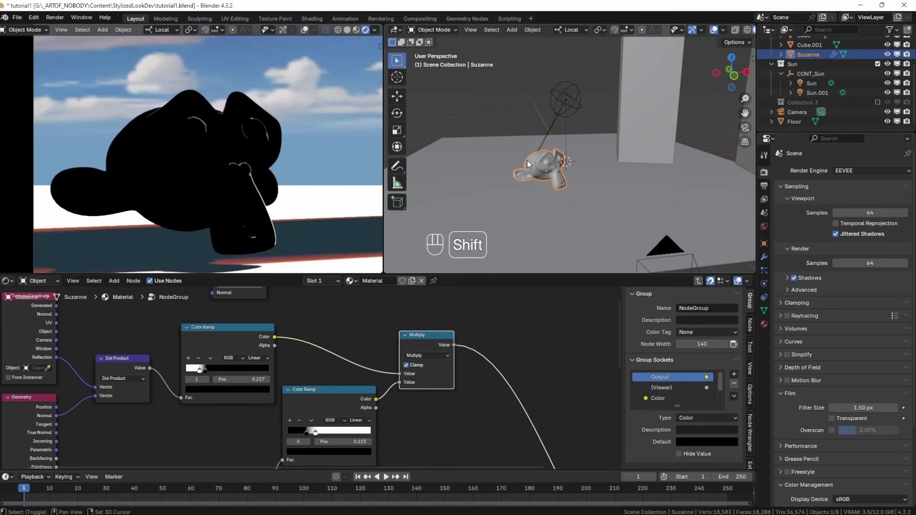
key(shift+a)
mouse_move(522, 186)
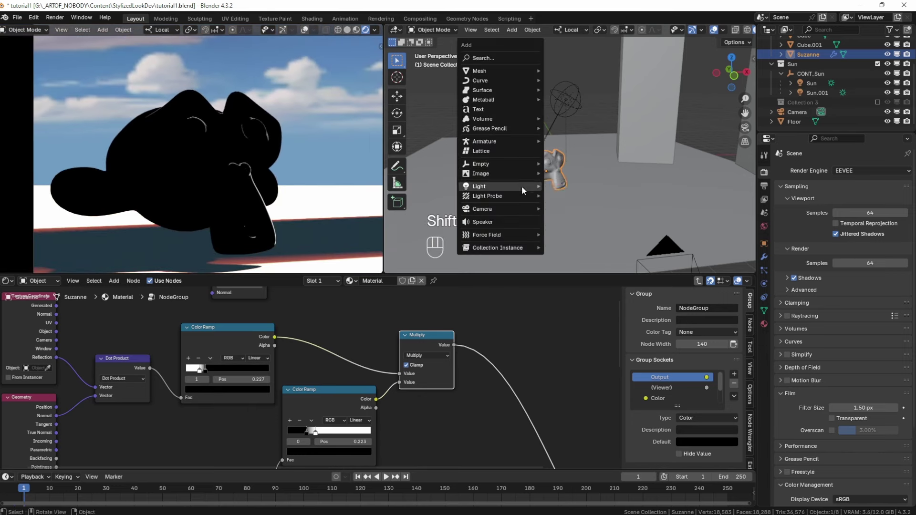
click(565, 218)
key(r)
click(603, 205)
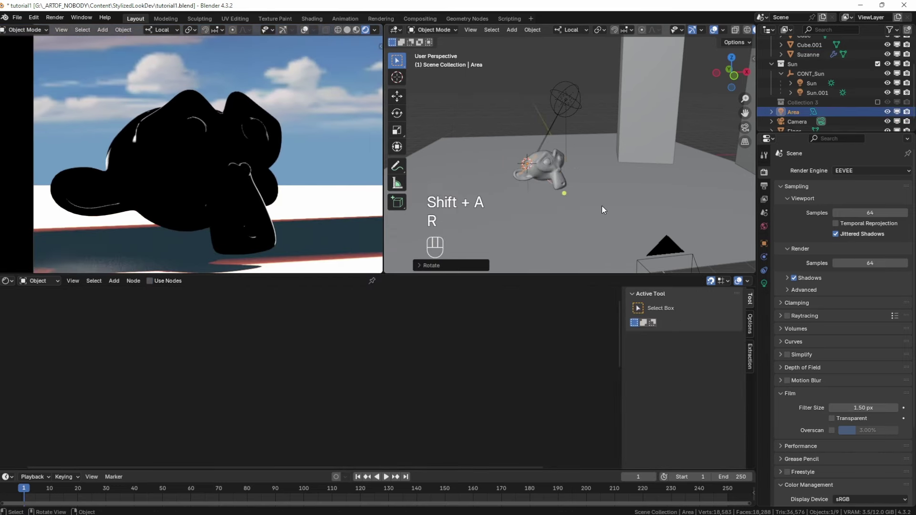
key(g)
click(583, 181)
- Show the area light's data settings, reselect Suzanne and inspect her rim highlights up close
click(764, 283)
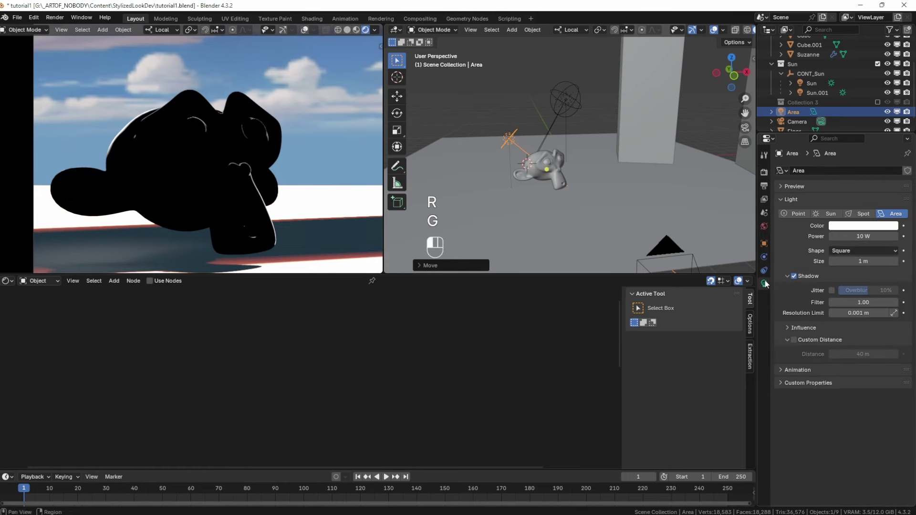
click(196, 187)
scroll(197, 187, up, 2)
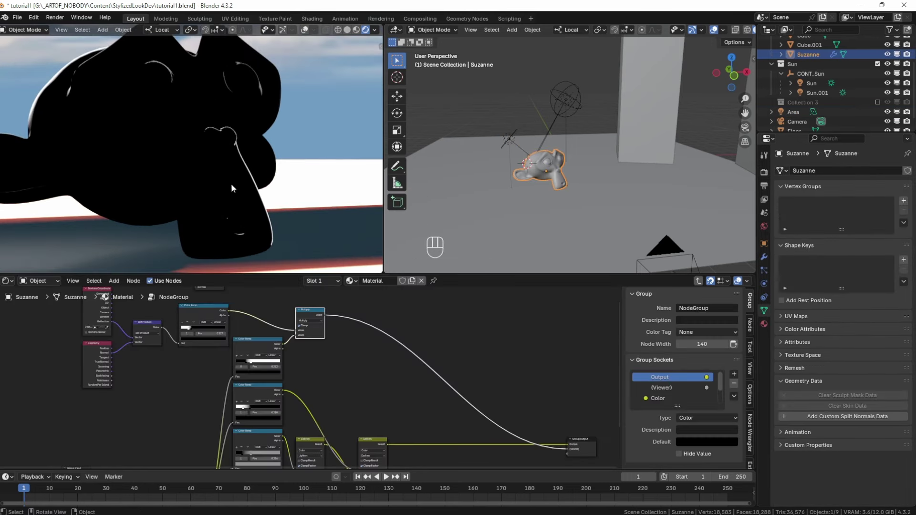
- Insert a duplicate of the Darken mix node after the rim's Multiply node and set its blending mode to Color
shift+middle_drag(97, 104, 76, 136)
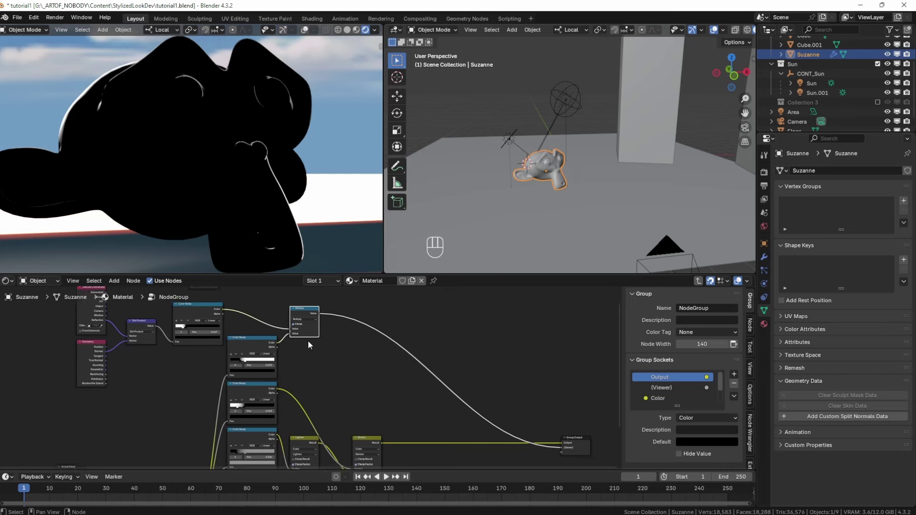
scroll(343, 382, up, 1)
key(shift+d)
click(364, 292)
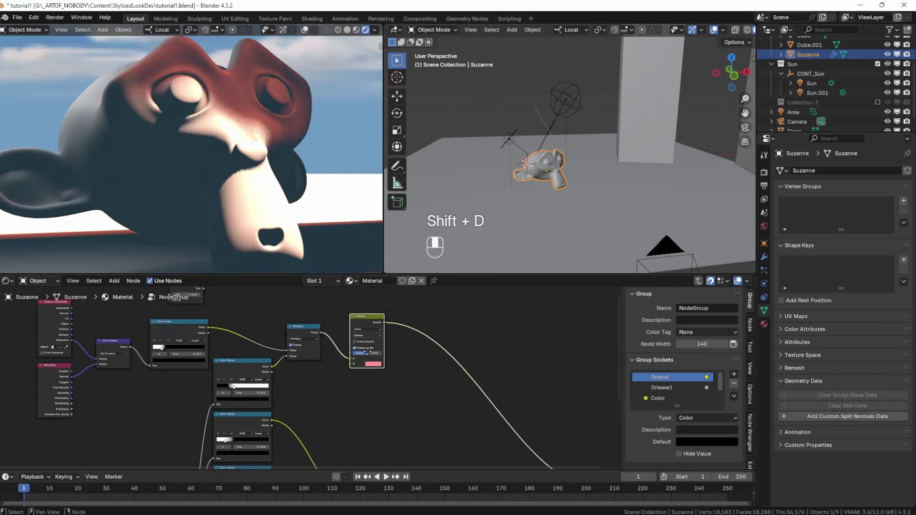
scroll(386, 373, up, 2)
click(387, 377)
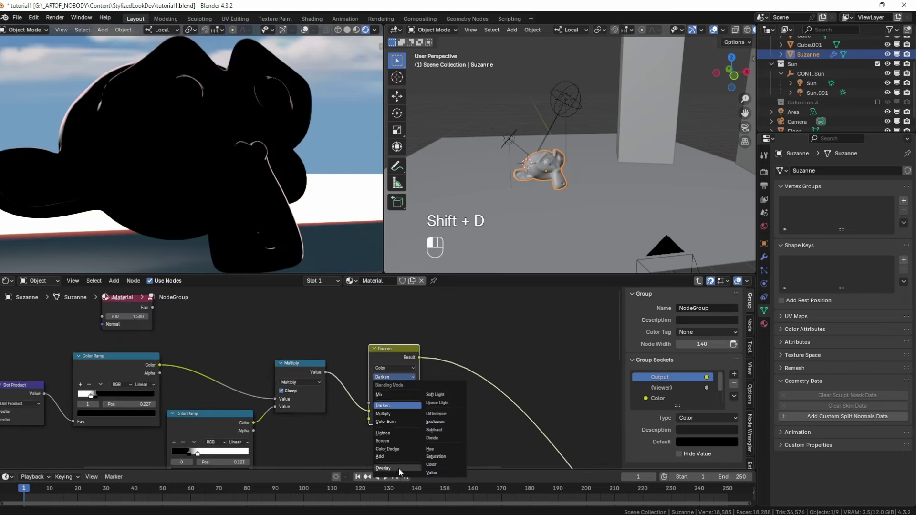
click(432, 465)
- Link the Shader to RGB colour into the Color mix node's second input and inspect the tinted rims on Suzanne
scroll(385, 411, down, 3)
key(g)
click(360, 371)
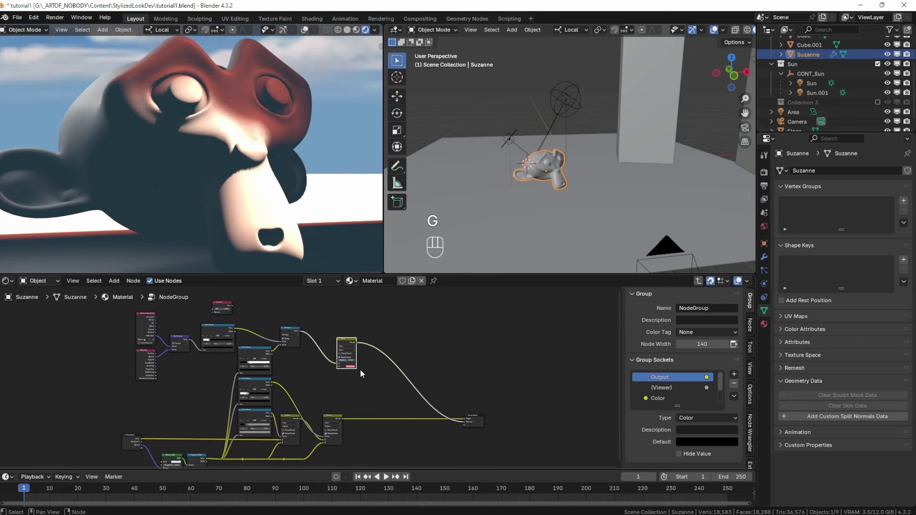
drag(302, 460, 334, 367)
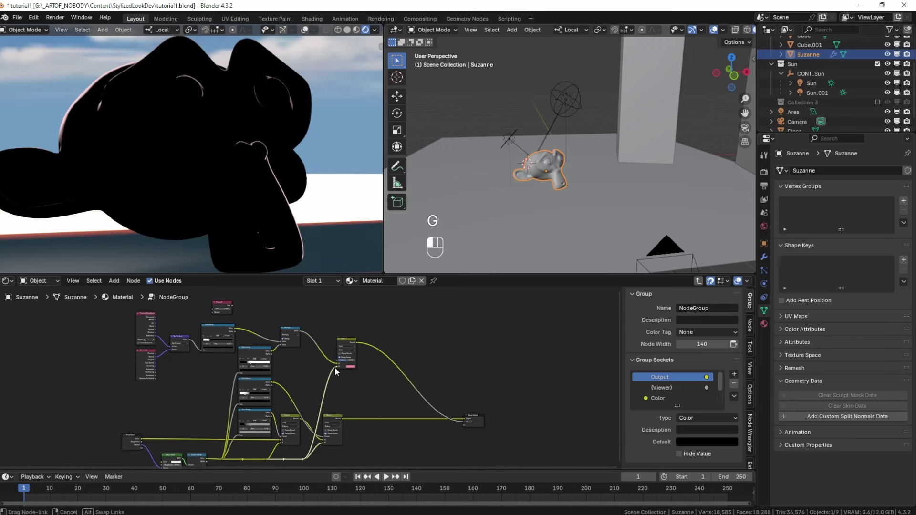
scroll(334, 367, up, 3)
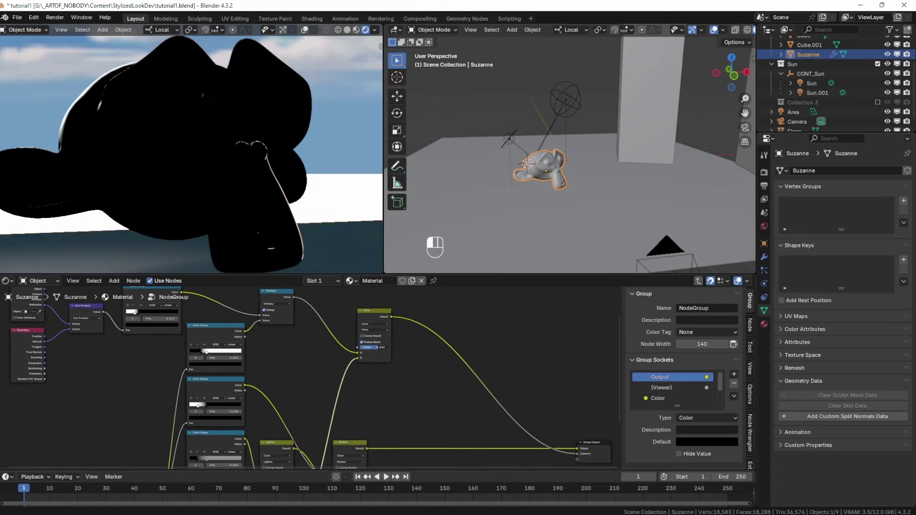
shift+middle_drag(295, 230, 254, 226)
scroll(254, 227, up, 3)
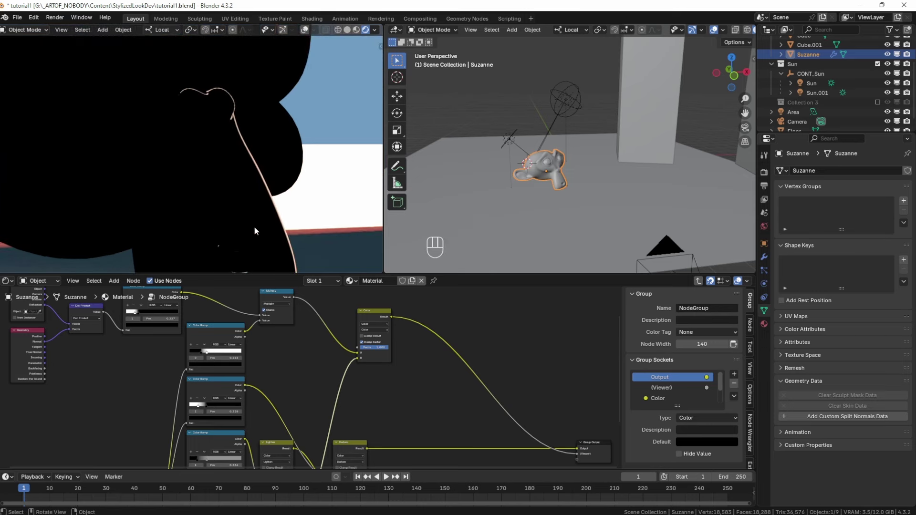
scroll(252, 193, down, 3)
shift+middle_drag(325, 212, 347, 229)
middle_drag(132, 151, 506, 158)
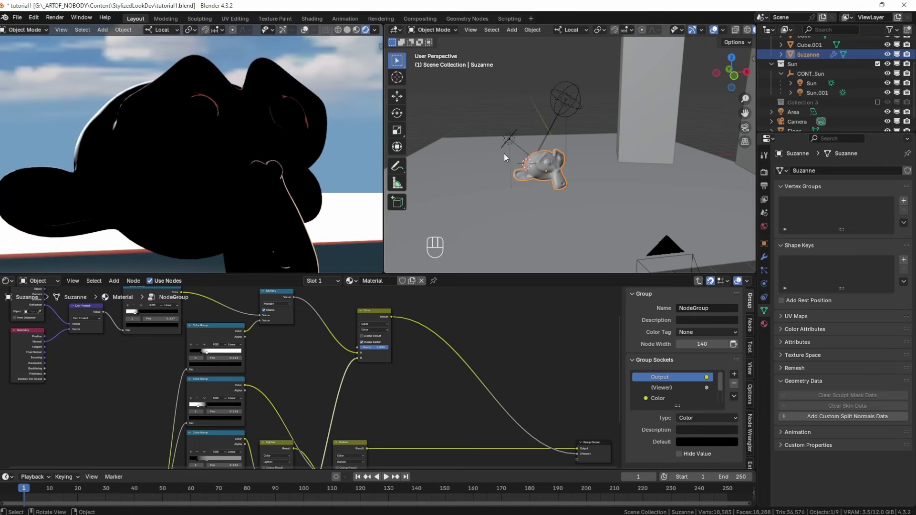
- Tint the area light blue (#7EA5F4), raise its power and adjust its position behind Suzanne
click(509, 137)
click(866, 227)
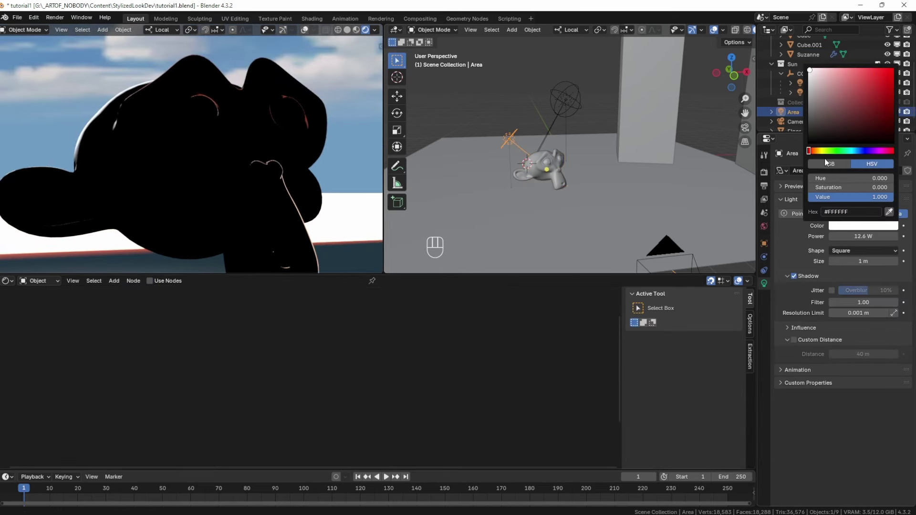
click(861, 151)
click(874, 71)
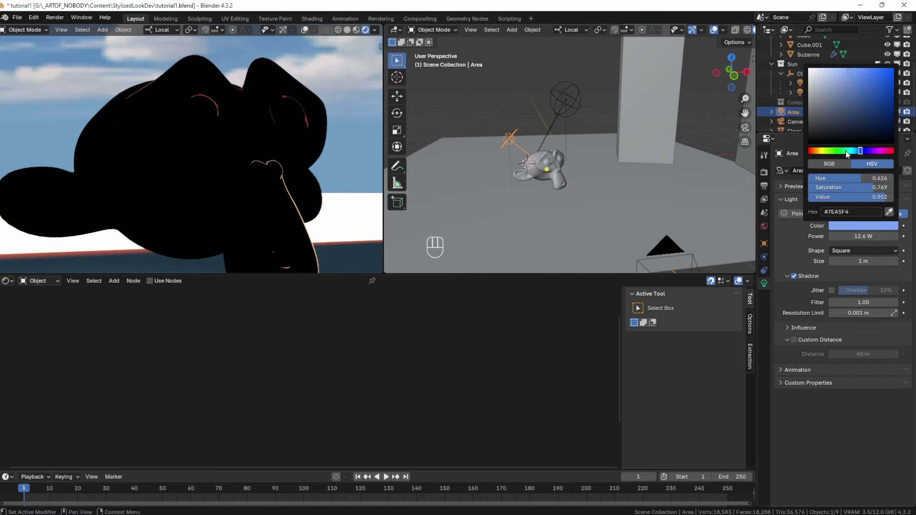
mouse_move(863, 237)
mouse_down()
mouse_move(883, 236)
mouse_move(867, 237)
mouse_move(875, 237)
mouse_up()
middle_drag(546, 134, 567, 128)
key(g)
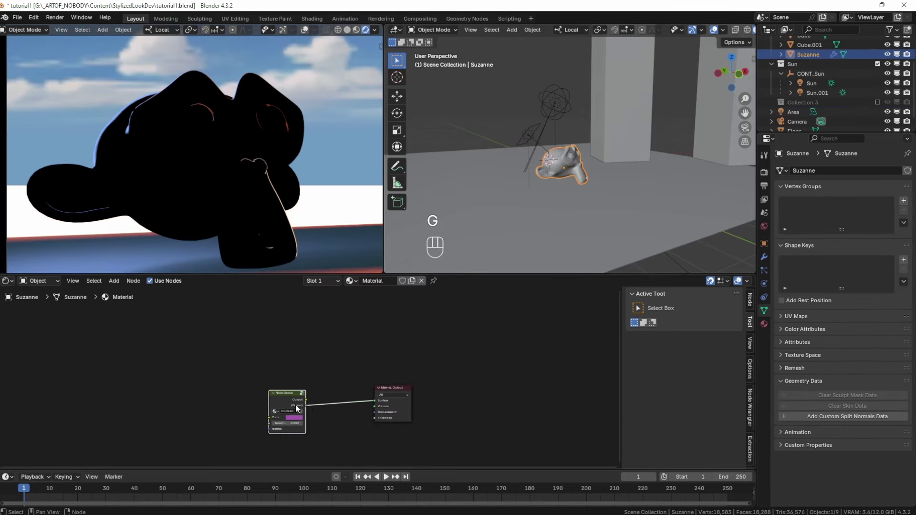
- Restore the node group's main output and insert a duplicated mix node in Screen mode before the Group Output
ctrl+shift+click(288, 403)
key(Tab)
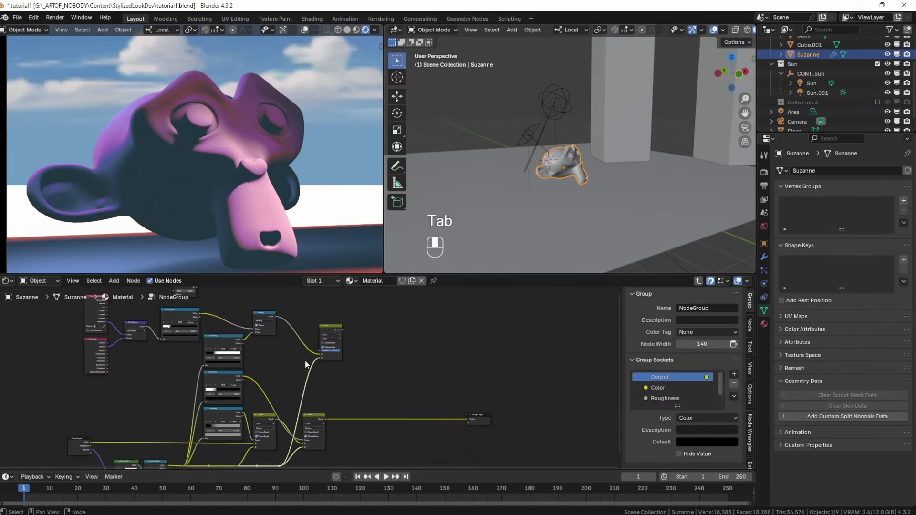
key(shift+d)
click(408, 429)
click(409, 429)
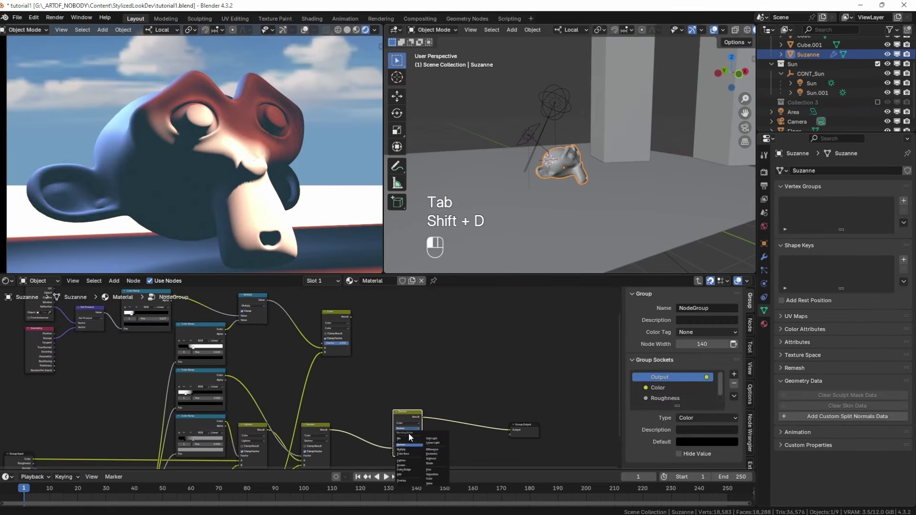
click(403, 467)
key(g)
click(419, 407)
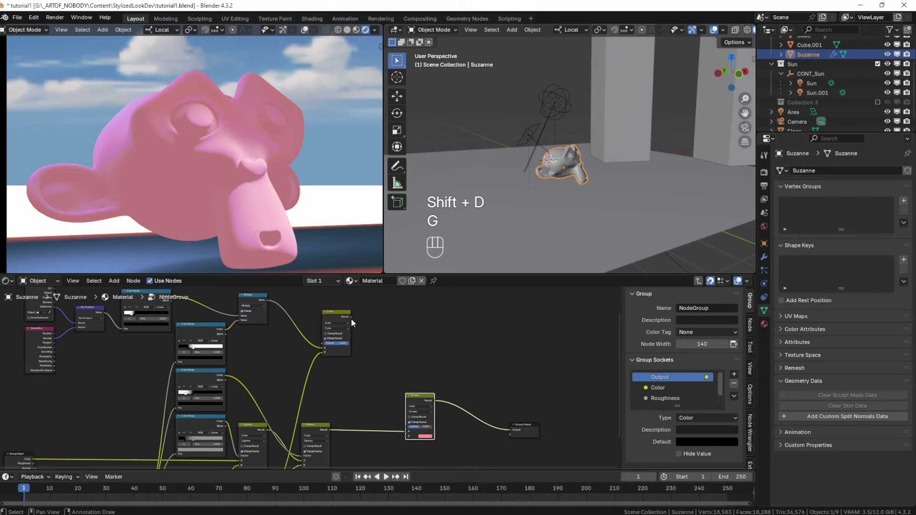
- Link the Color mix node's result into the Screen node's second input and check the combined shading on Suzanne
drag(351, 319, 473, 397)
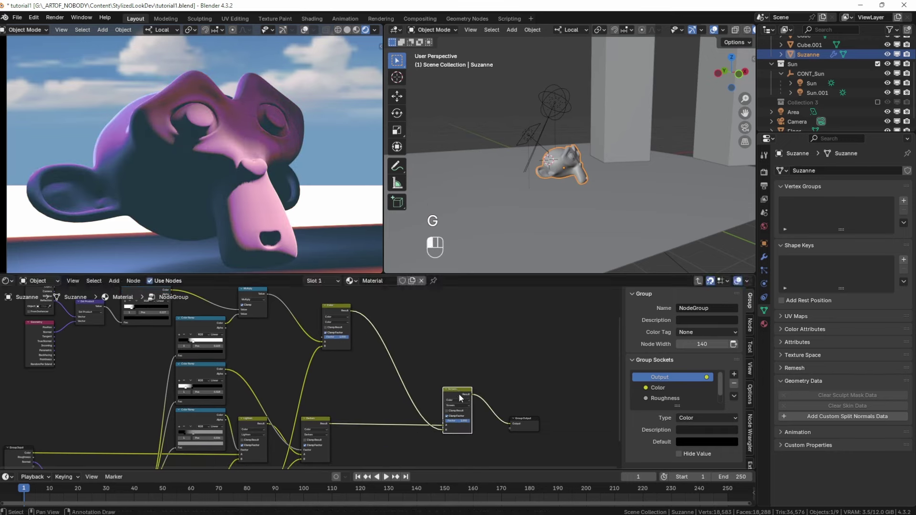
scroll(230, 180, down, 3)
scroll(228, 174, up, 4)
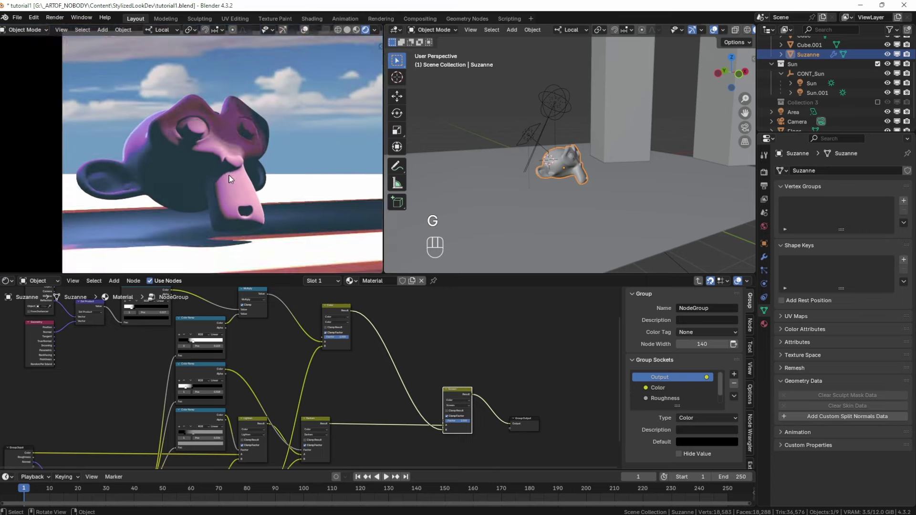
shift+middle_drag(199, 158, 170, 178)
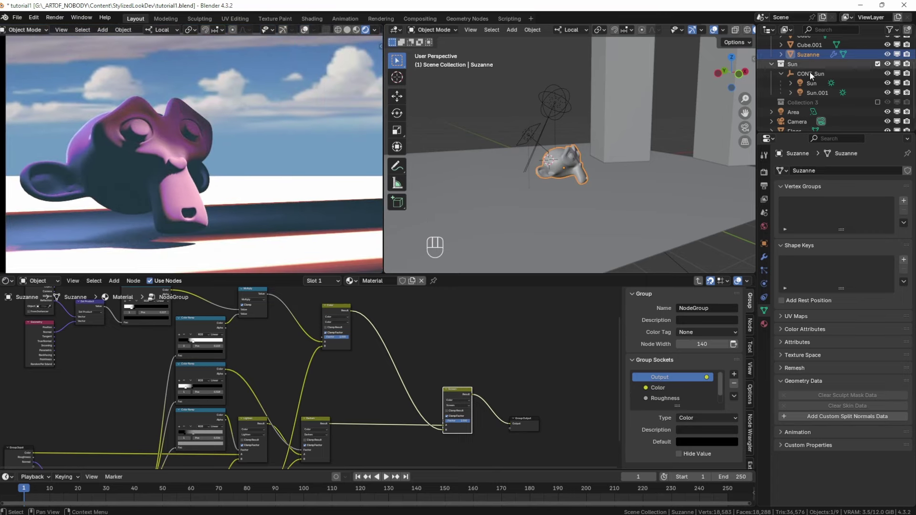
- Enable the Objects 1 collection and select the first barrel to view its material nodes
scroll(810, 73, up, 3)
click(877, 60)
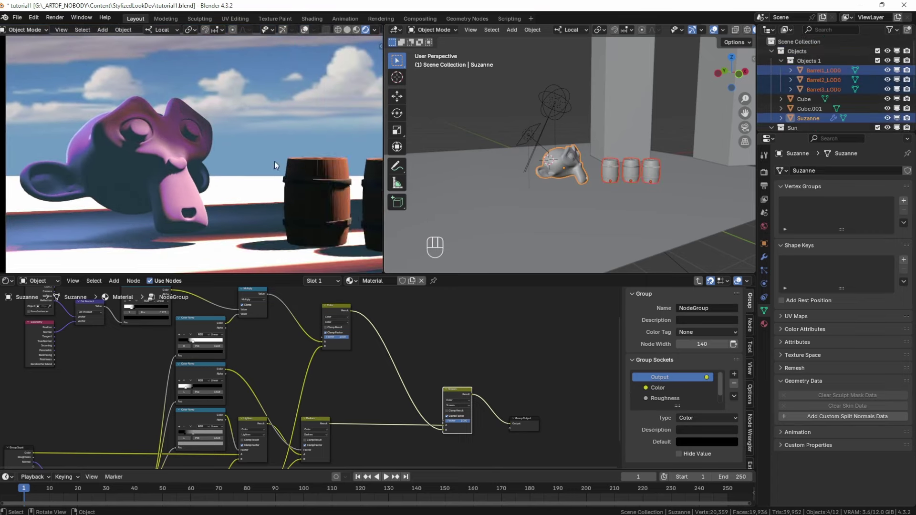
scroll(274, 162, down, 2)
scroll(199, 157, up, 5)
click(190, 168)
scroll(214, 193, up, 3)
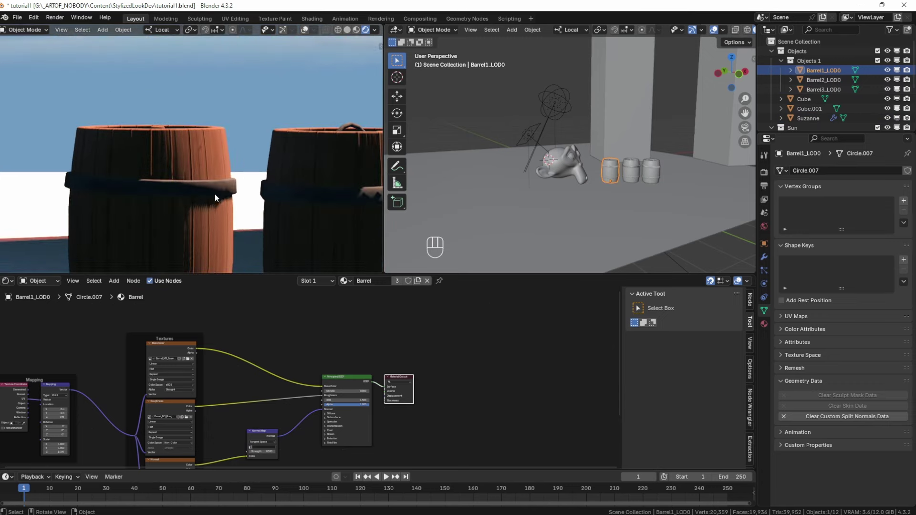
scroll(219, 192, down, 2)
scroll(224, 191, up, 1)
- Delete the Principled BSDF from the Barrel material and add the NodeGroup group in its place
click(363, 380)
scroll(363, 380, down, 1)
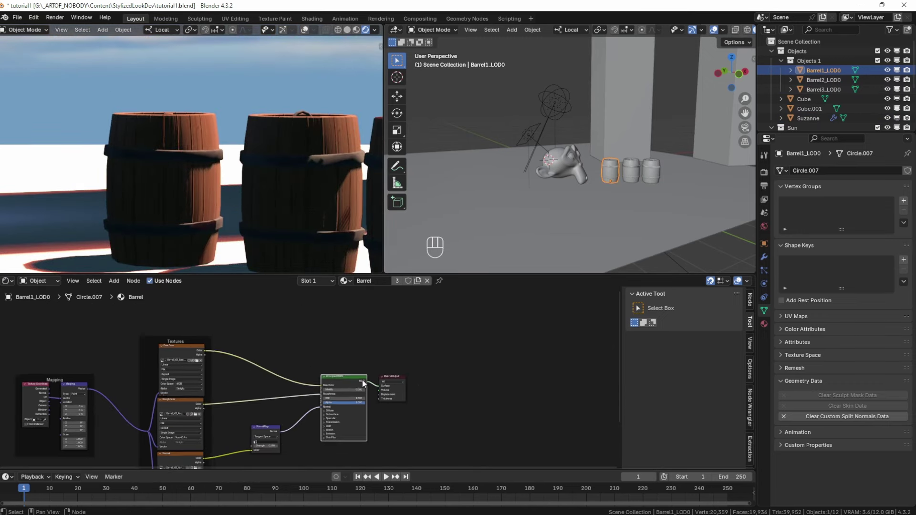
middle_drag(362, 380, 366, 350)
scroll(366, 350, up, 3)
key(x)
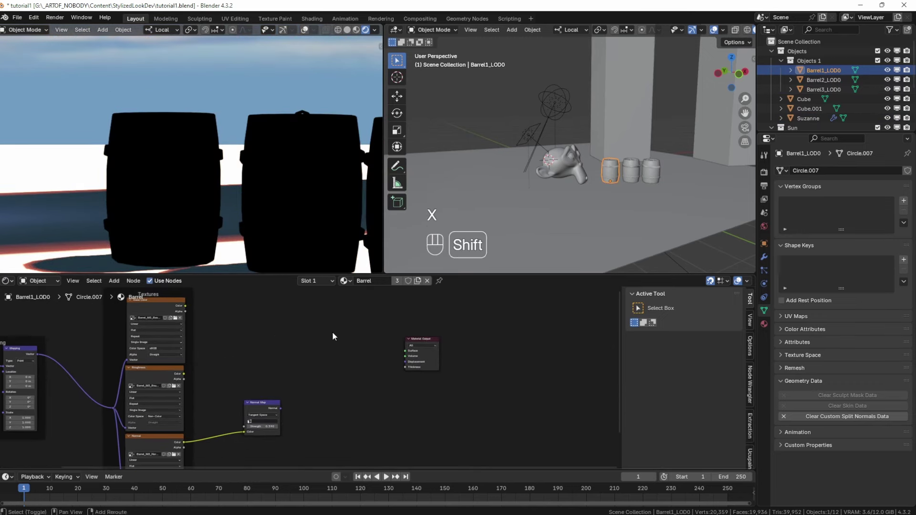
key(shift+a)
mouse_move(322, 432)
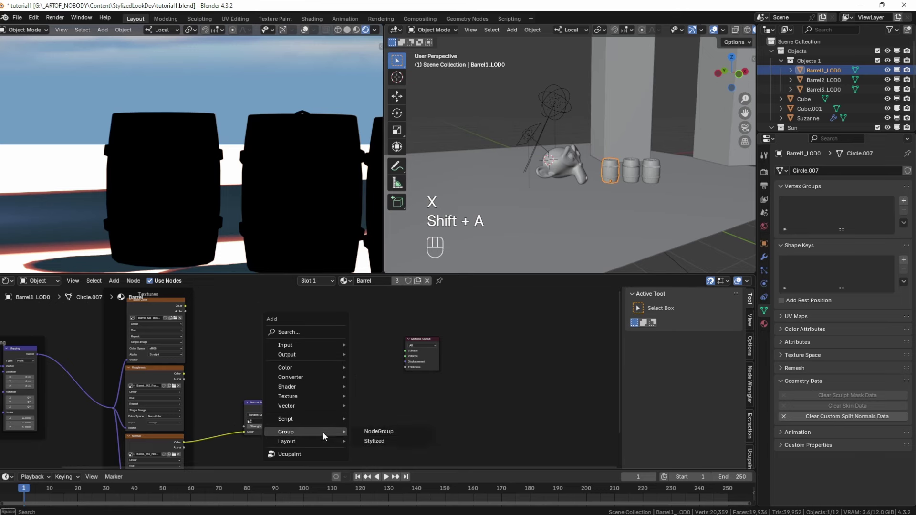
click(357, 431)
click(358, 345)
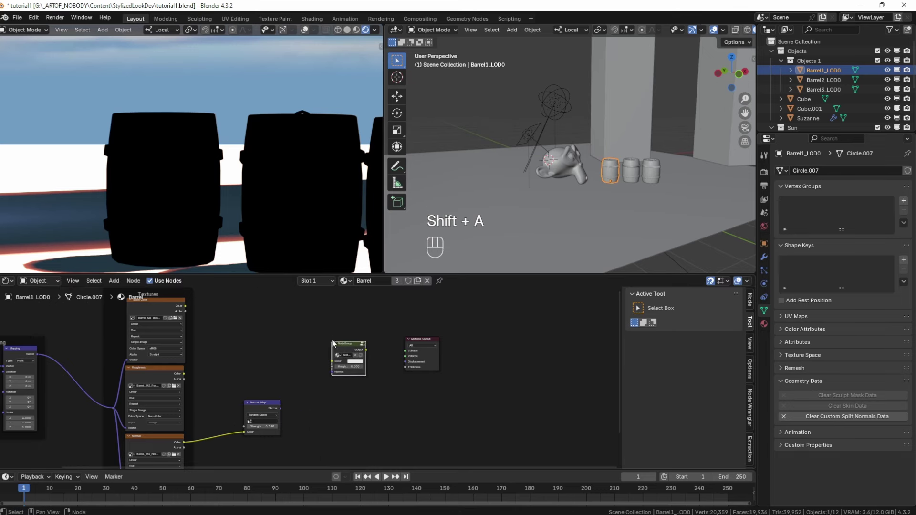
- Connect the barrel's Base Color, Roughness and Normal Map outputs to the matching NodeGroup inputs
scroll(373, 334, up, 2)
drag(185, 311, 359, 376)
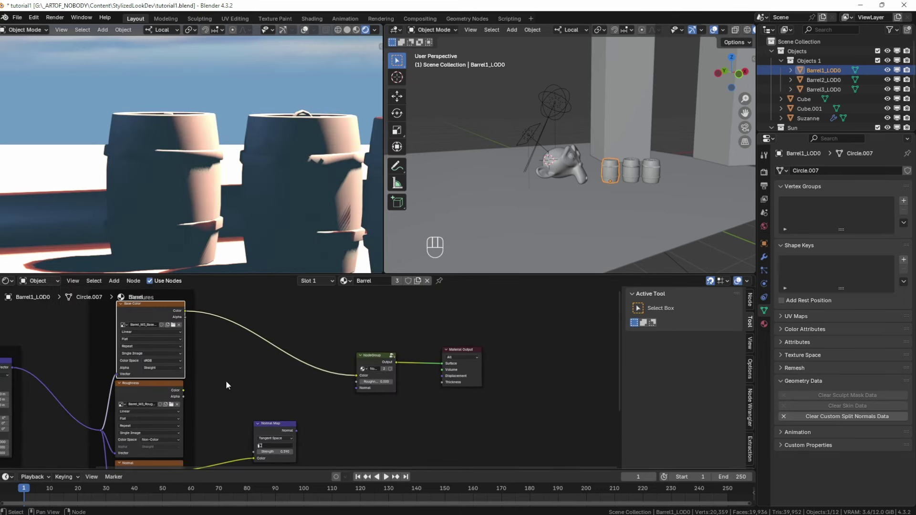
drag(185, 390, 357, 382)
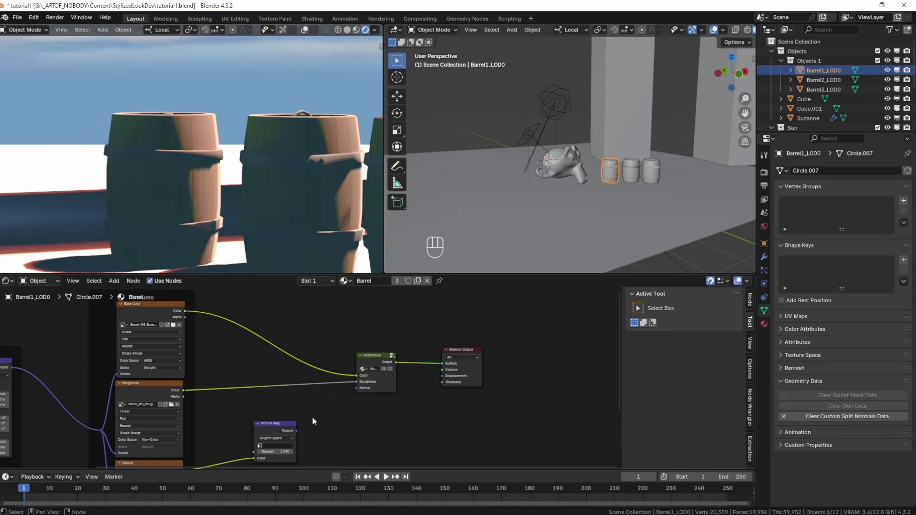
middle_drag(296, 431, 291, 407)
drag(291, 406, 352, 364)
scroll(299, 407, up, 4)
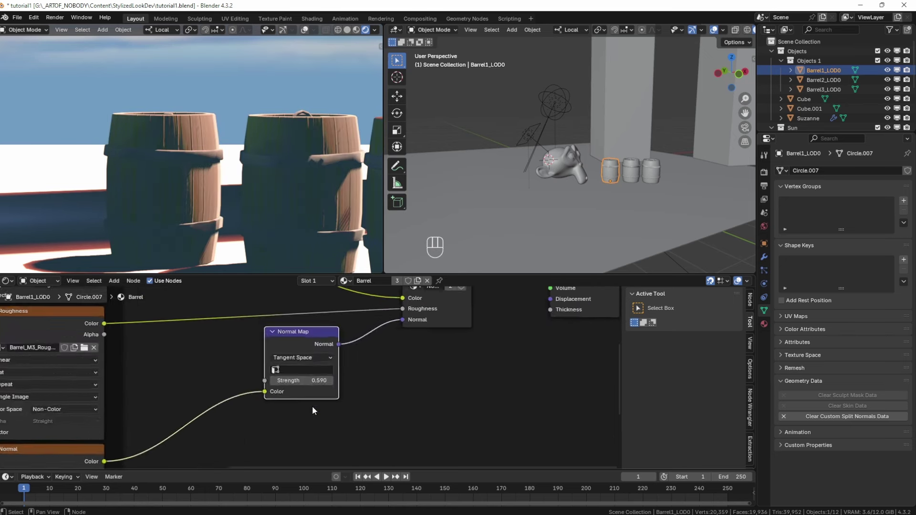
- Set the barrel's Normal Map strength to 0.500 and tidy the node placement around the NodeGroup
mouse_move(306, 382)
shift+mouse_down()
mouse_move(277, 382)
mouse_move(348, 382)
mouse_move(308, 382)
shift+mouse_up()
scroll(308, 381, down, 3)
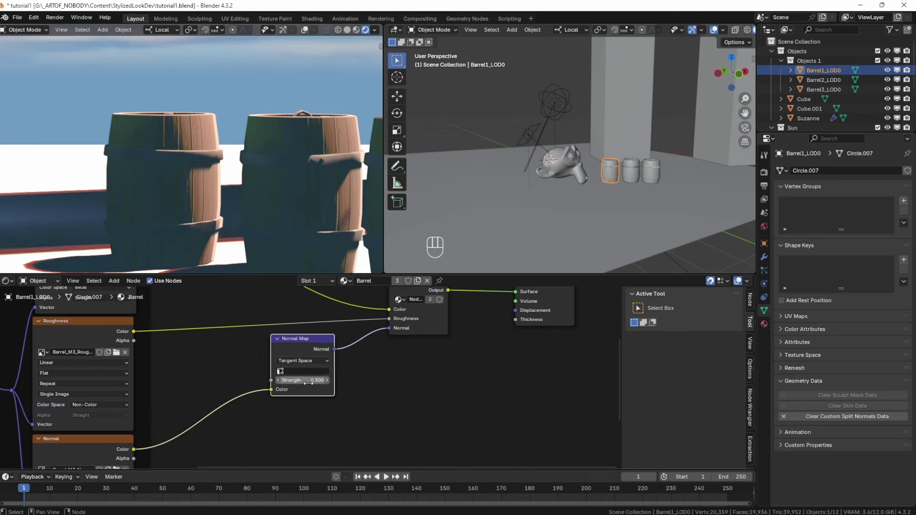
scroll(292, 402, down, 6)
middle_drag(359, 376, 350, 401)
key(g)
click(332, 405)
scroll(320, 383, up, 4)
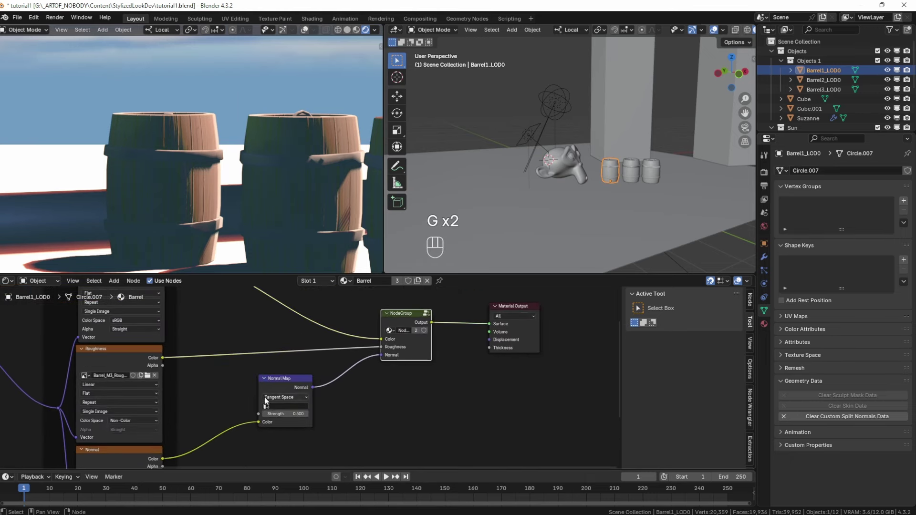
- Open the NodeGroup and move the Group Input and Diffuse BSDF nodes horizontally away from Shader to RGB
key(Tab)
scroll(200, 402, down, 7)
middle_drag(177, 400, 325, 324)
scroll(306, 348, up, 7)
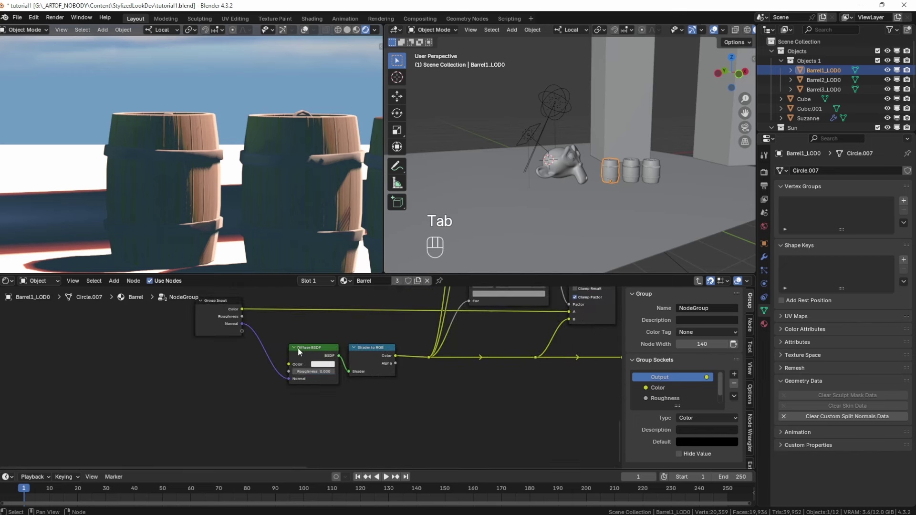
scroll(307, 369, up, 2)
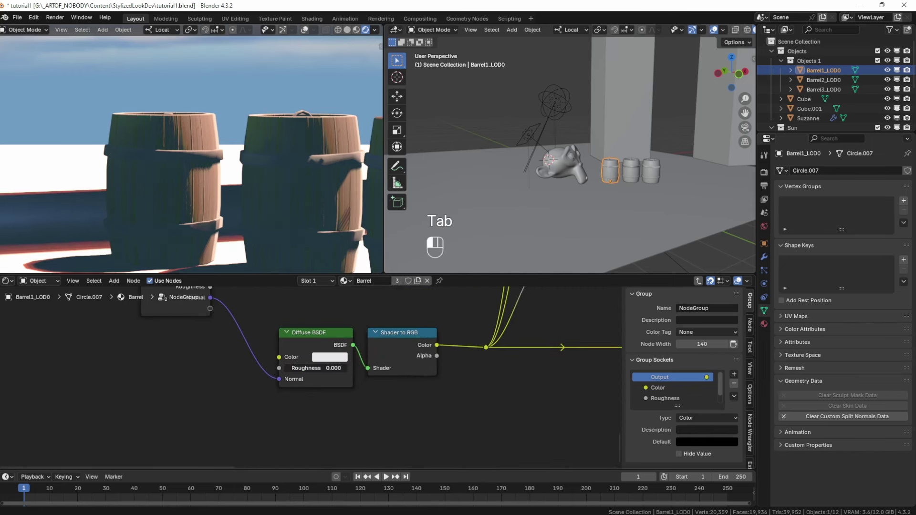
scroll(309, 377, down, 4)
drag(145, 315, 328, 381)
key(g)
key(x)
click(254, 383)
click(300, 386)
- Add a Principled BSDF below the Diffuse BSDF inside the group and connect the group's Normal input to it
key(shift+a)
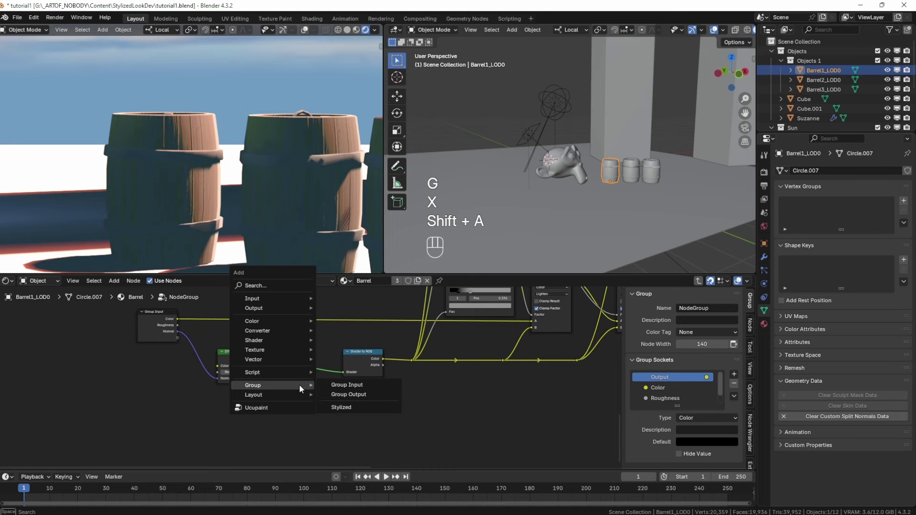
text(bsdf)
click(346, 432)
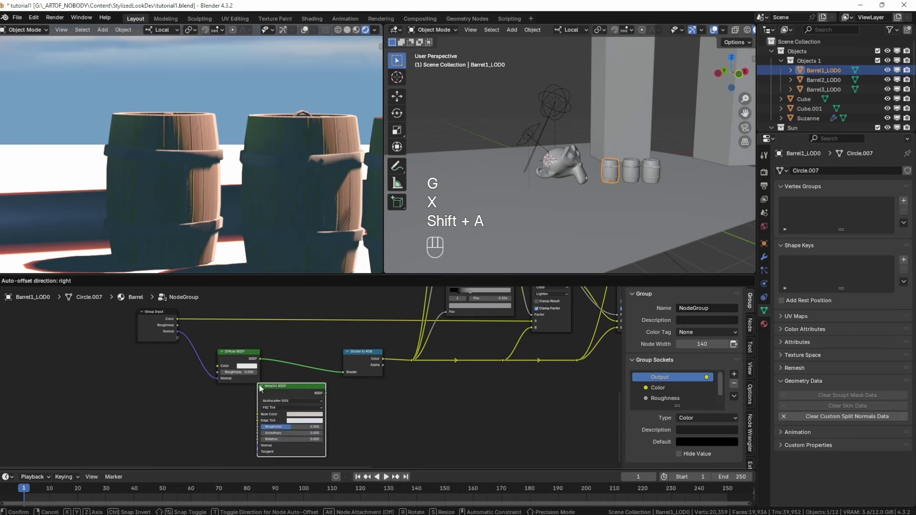
click(287, 396)
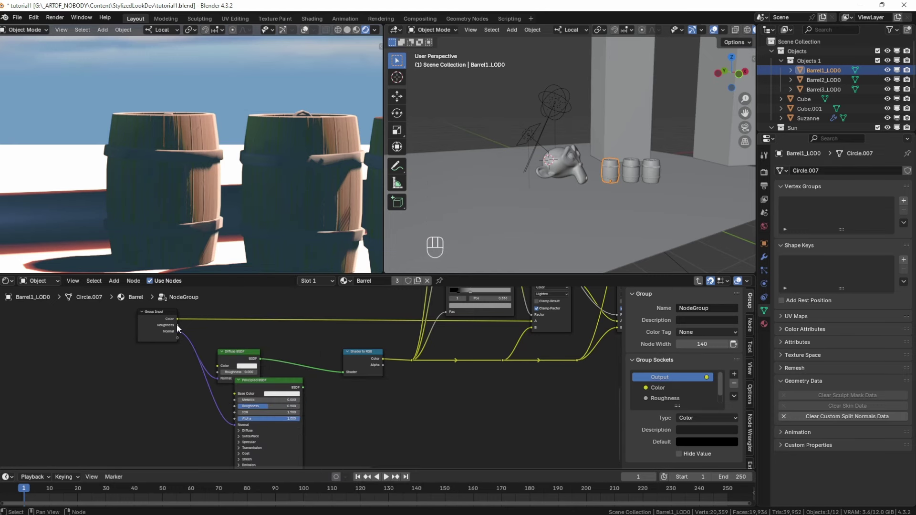
key(ctrl+z)
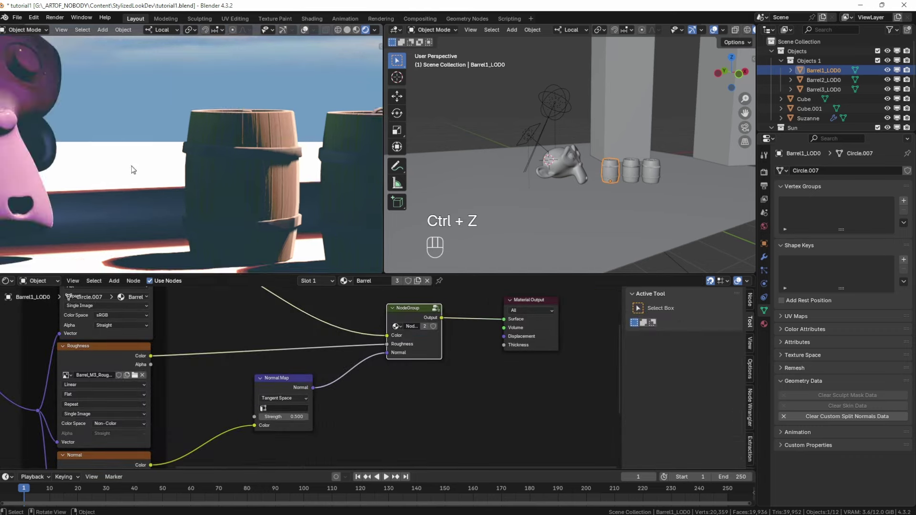
key(ctrl+shift+z)
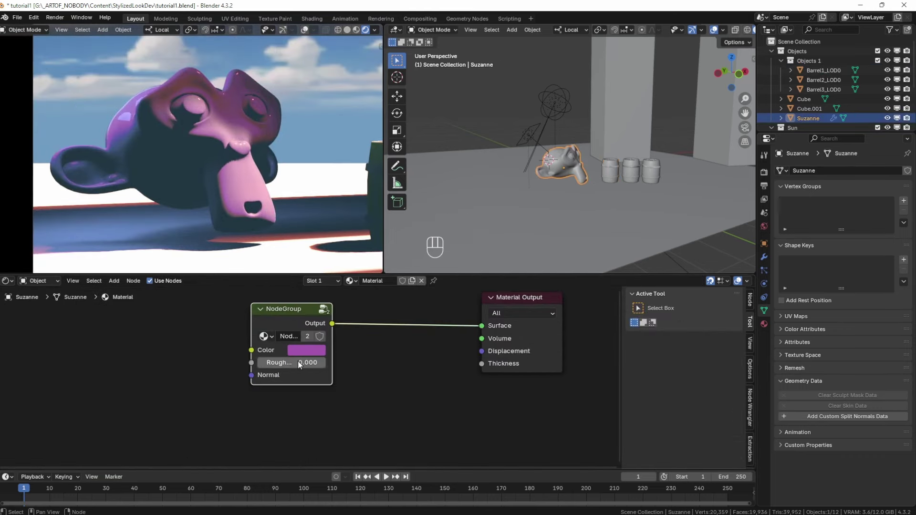
- Set the Roughness of Suzanne's NodeGroup to 1.000
drag(287, 366, 356, 365)
middle_drag(178, 368, 165, 384)
scroll(261, 196, down, 7)
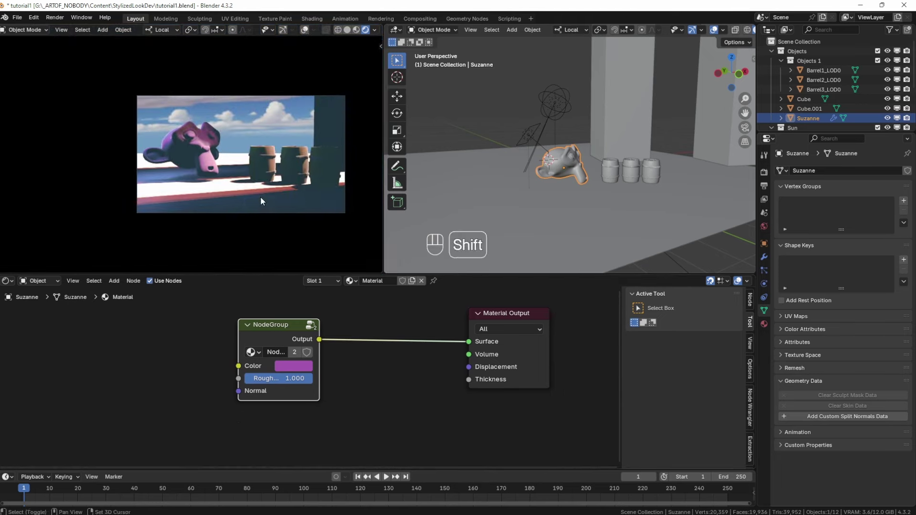
scroll(210, 206, up, 6)
shift+middle_drag(261, 196, 190, 191)
- Open the NodeGroup and adjust the gray brightness of the 0.336 stop on the Color Ramp feeding the Lighten node's factor
key(Tab)
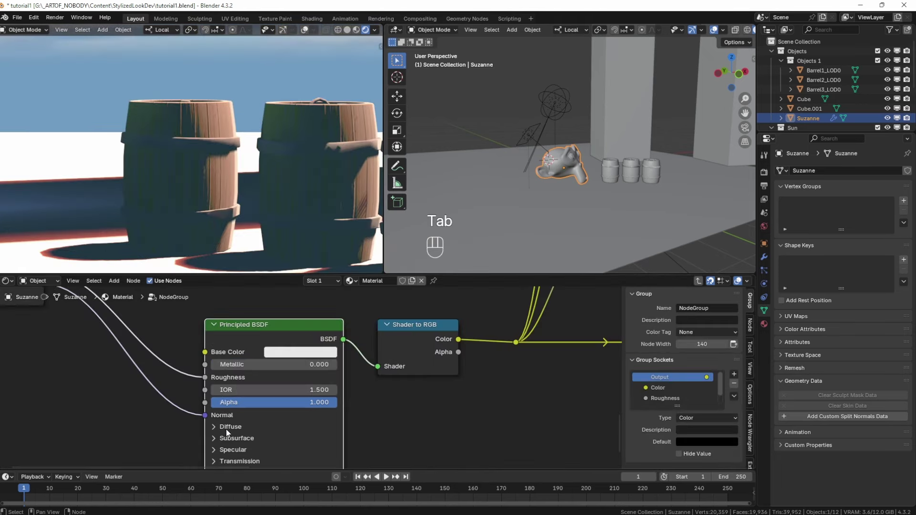
scroll(355, 341, down, 3)
scroll(197, 407, up, 5)
scroll(203, 405, up, 1)
middle_drag(205, 406, 293, 379)
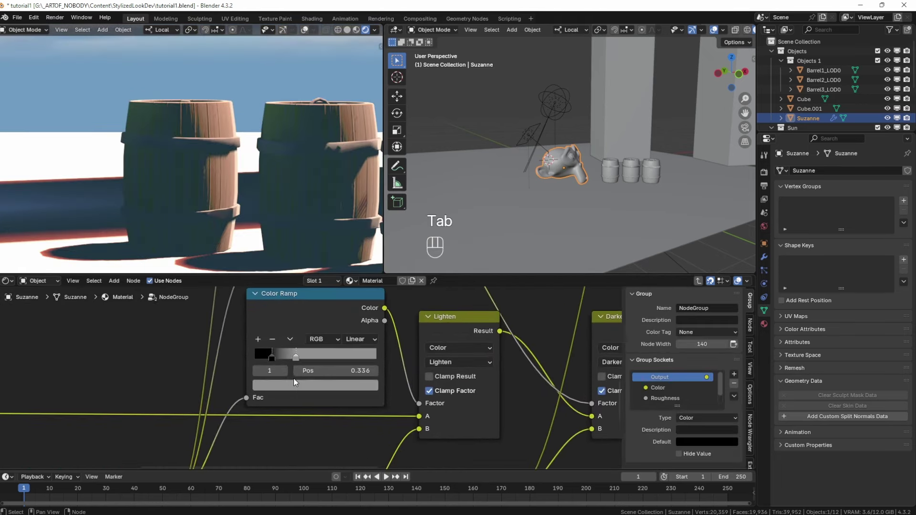
ctrl+scroll(293, 383, down, 6)
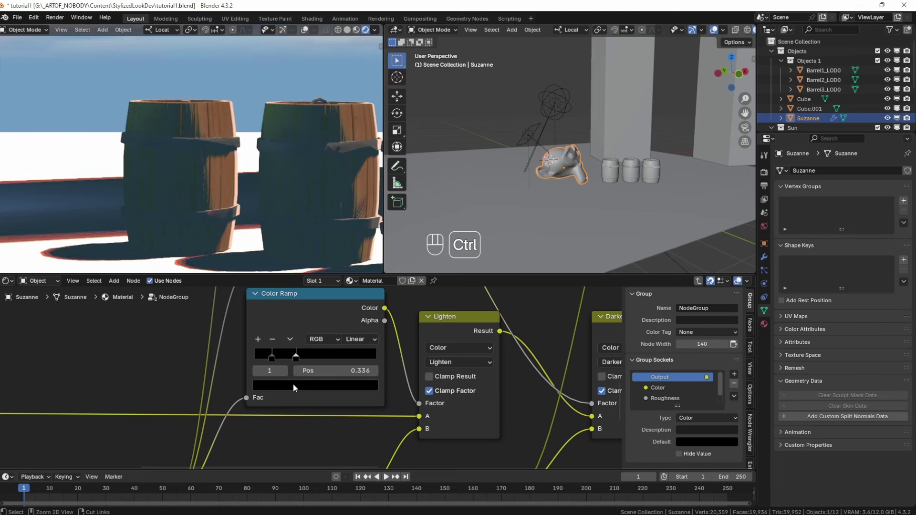
ctrl+scroll(293, 384, up, 5)
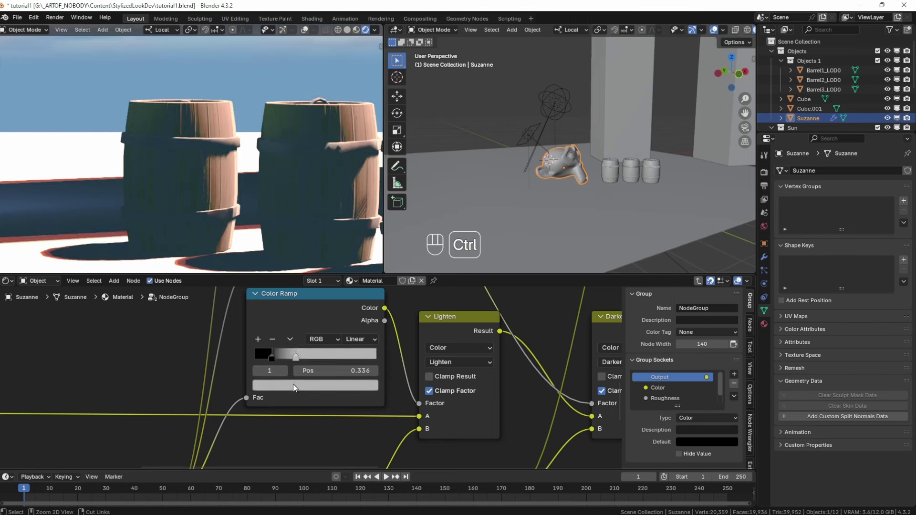
ctrl+scroll(293, 385, down, 2)
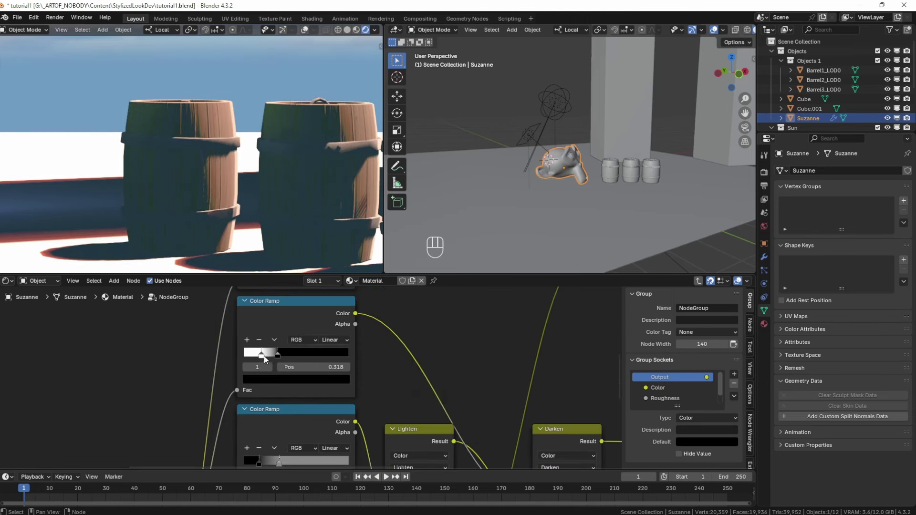
- Adjust the stops of the Color Ramp above it, leaving the white stop at position 0.155
drag(262, 355, 285, 354)
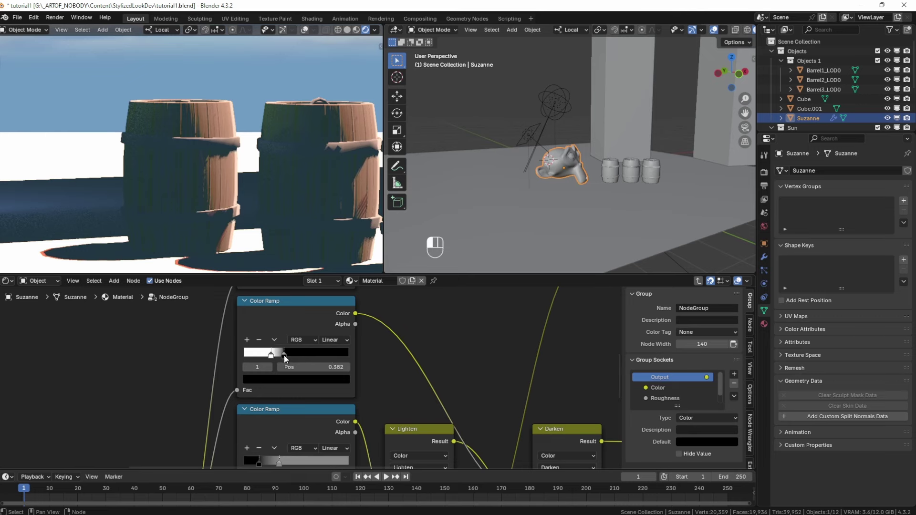
click(271, 356)
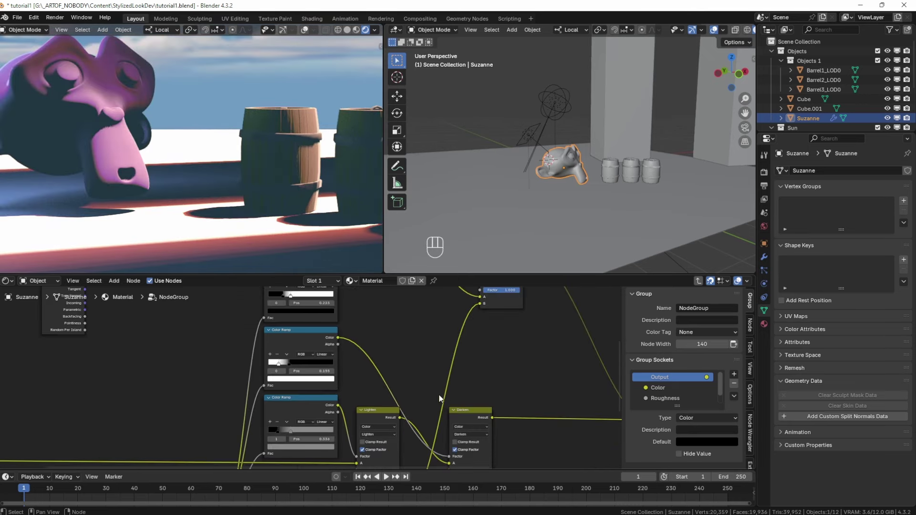
scroll(293, 371, up, 2)
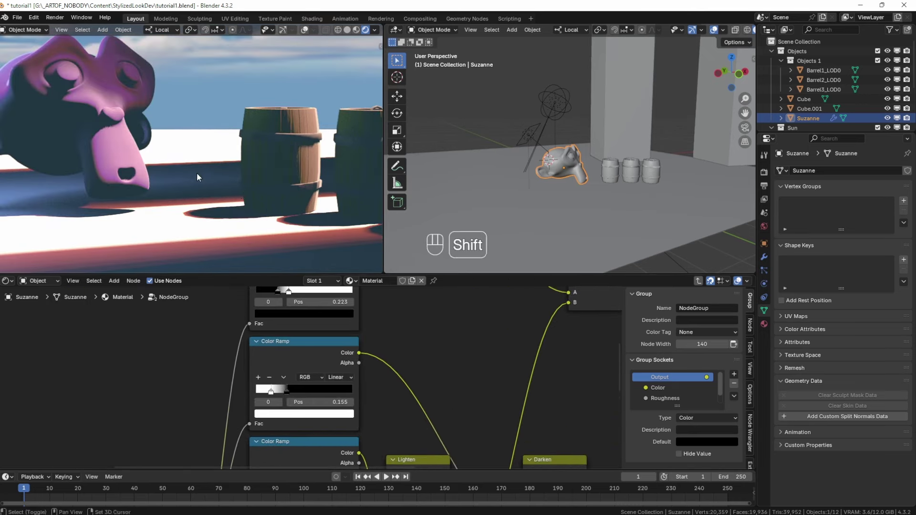
- Move Suzanne closer to the barrels
key(g)
click(122, 73)
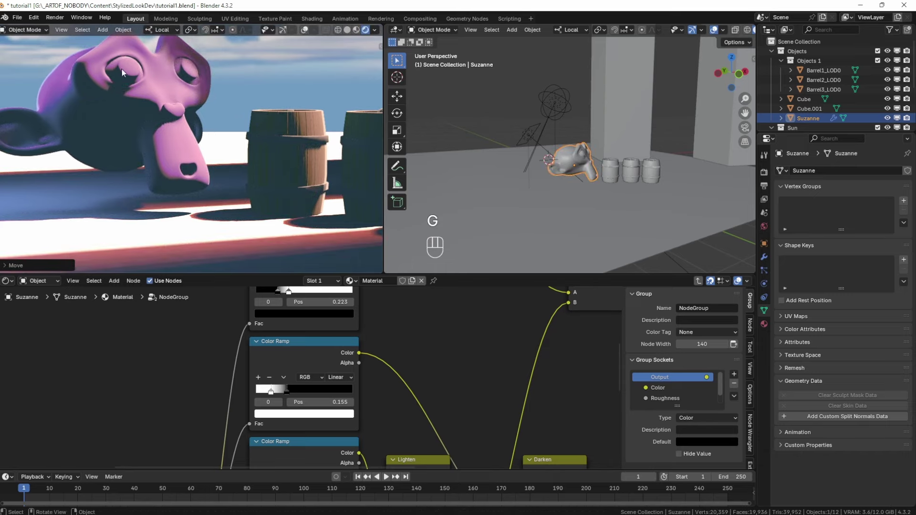
shift+middle_drag(156, 134, 134, 148)
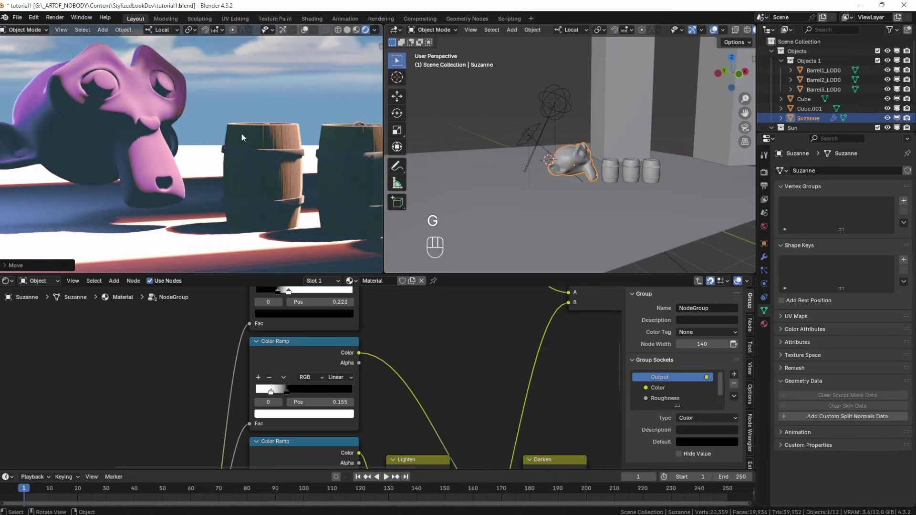
click(275, 165)
key(g)
right_click(277, 159)
shift+middle_drag(263, 208, 244, 195)
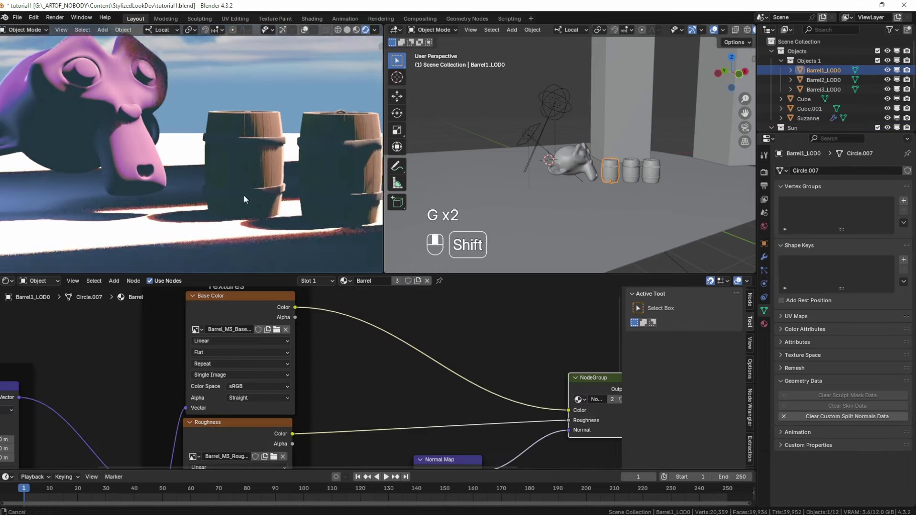
key(shift+d)
key(x)
click(553, 153)
- Open the NodeGroup in the first barrel's material and examine the barrel's shadow shading up close
scroll(179, 169, down, 3)
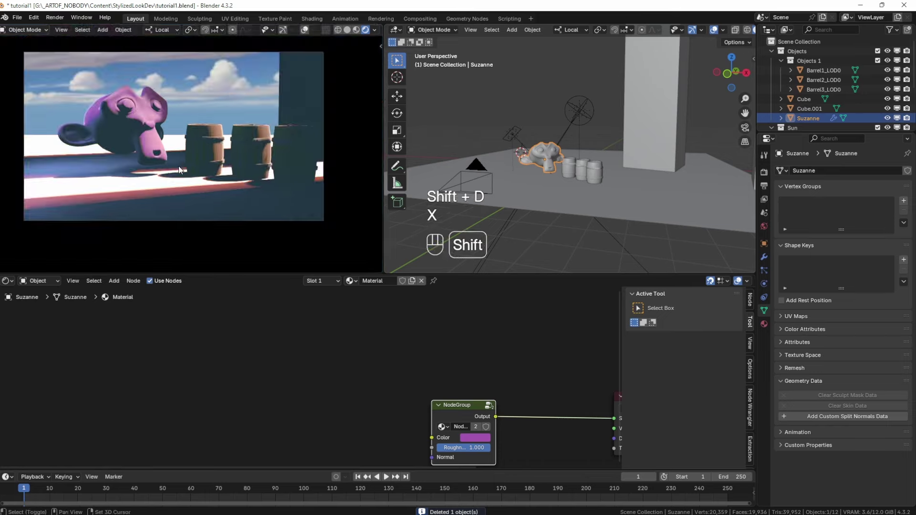
scroll(181, 170, up, 3)
scroll(261, 325, down, 3)
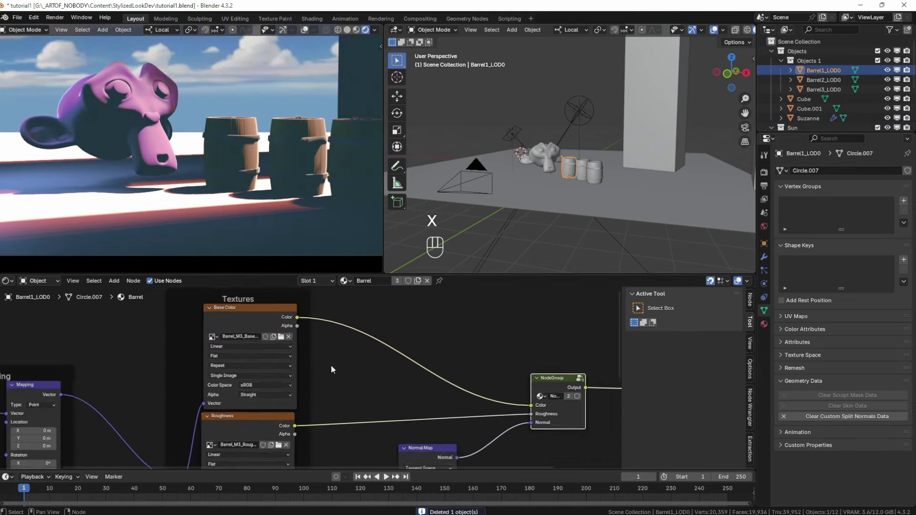
key(Tab)
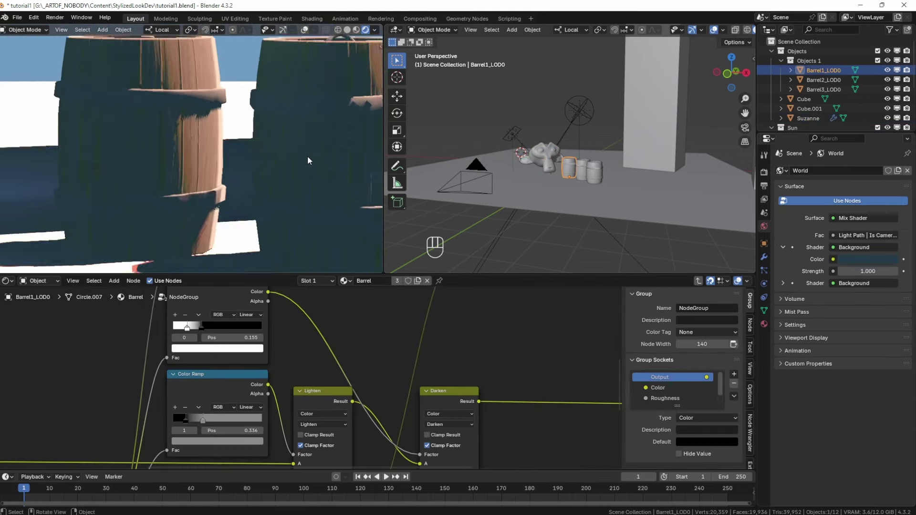
mouse_move(308, 161)
shift+middle_down()
mouse_move(274, 176)
mouse_move(311, 167)
shift+middle_up()
scroll(273, 176, up, 2)
scroll(271, 159, down, 2)
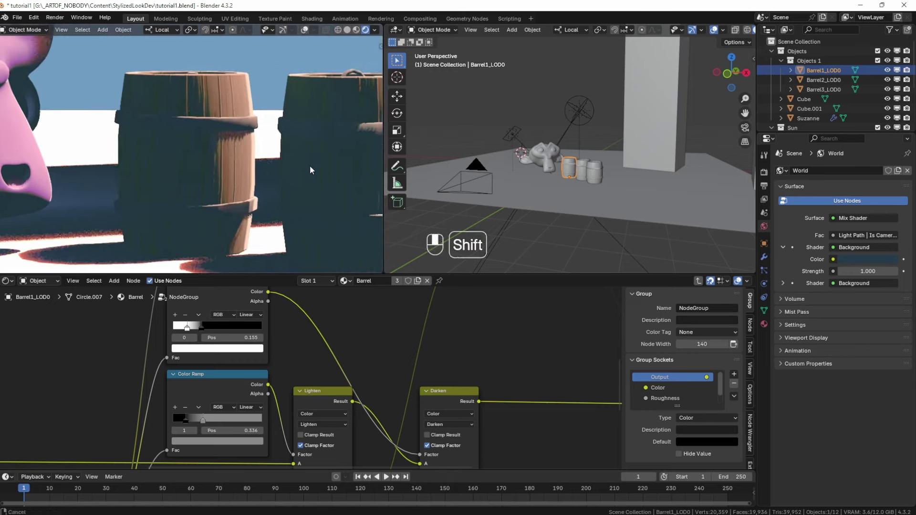
scroll(308, 170, up, 3)
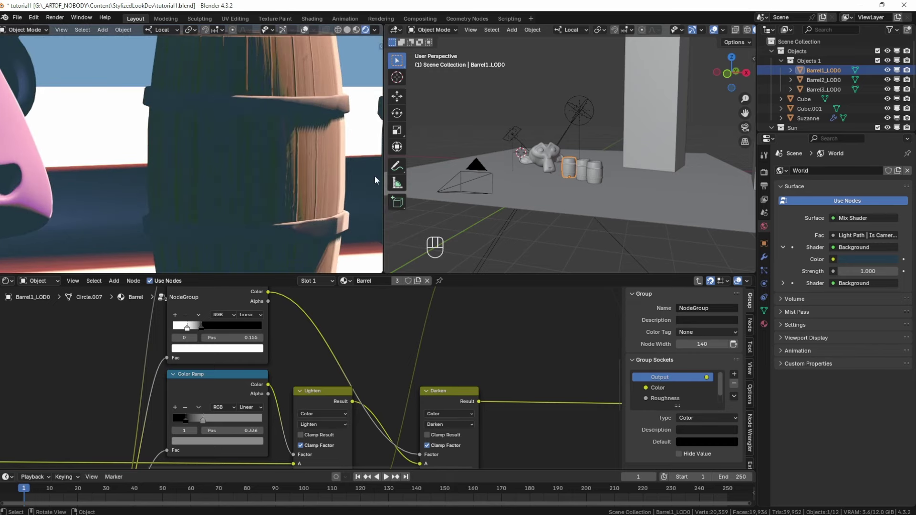
- Try darker, more saturated blues for the World's first Background color and compare the first barrel's shadow side
click(850, 265)
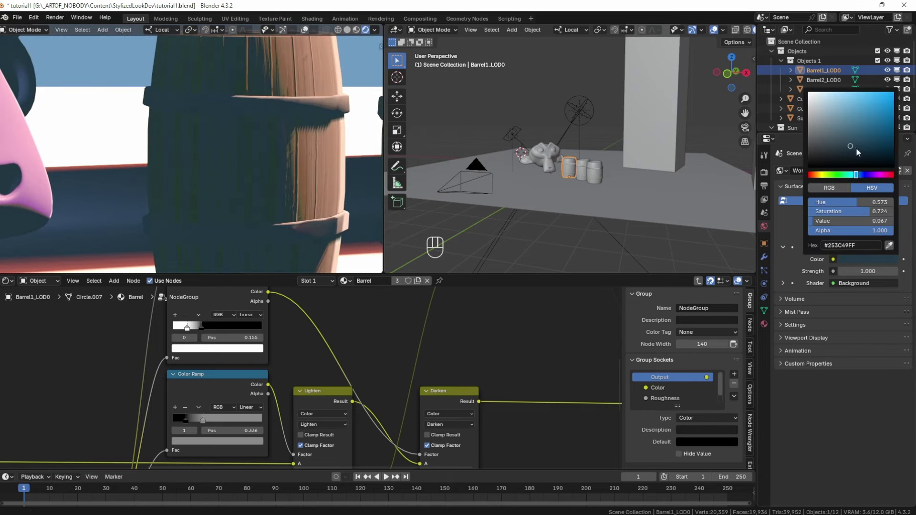
drag(858, 150, 864, 153)
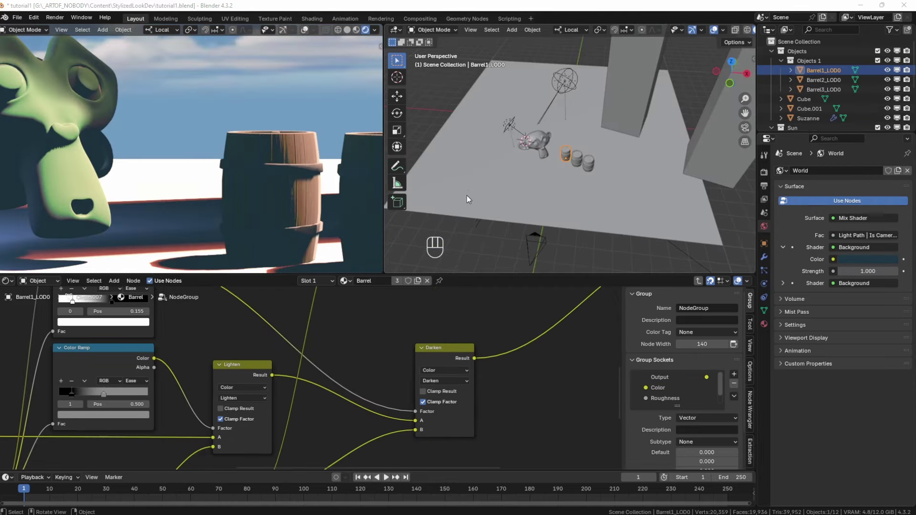
scroll(271, 200, up, 5)
shift+middle_drag(271, 199, 194, 155)
scroll(194, 155, up, 2)
scroll(234, 191, down, 3)
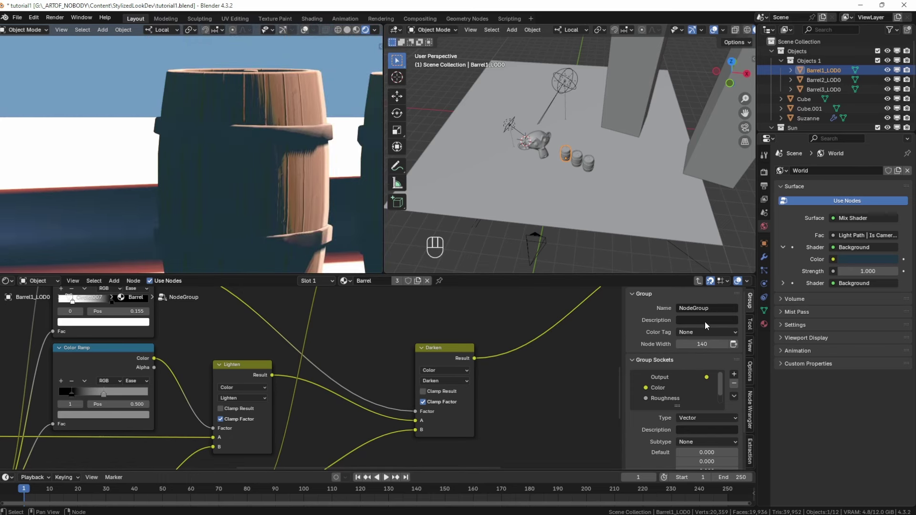
click(858, 263)
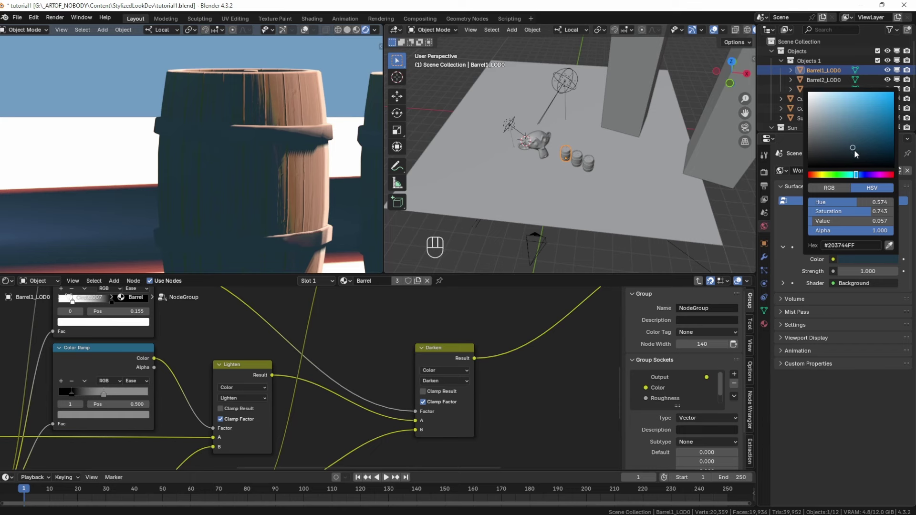
drag(855, 153, 862, 153)
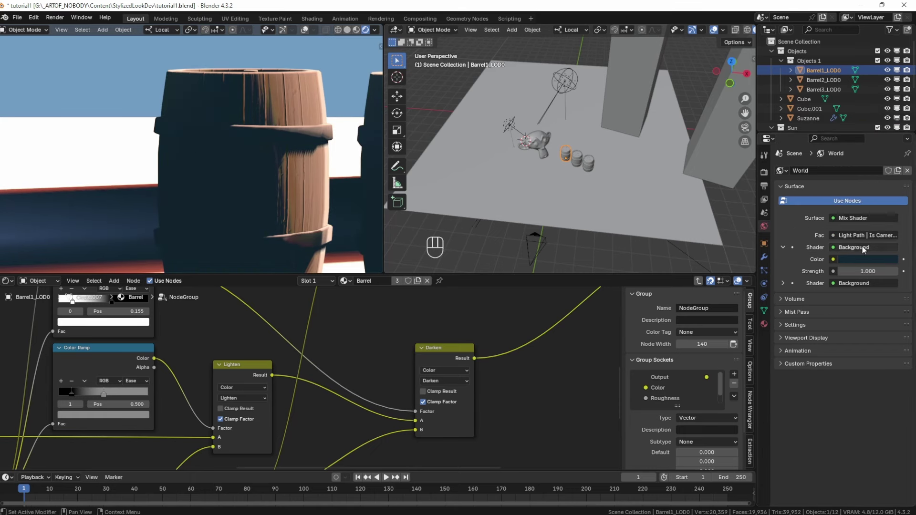
- Set the World's first Background color to a brighter saturated blue
click(857, 260)
click(853, 260)
drag(862, 150, 865, 137)
scroll(222, 169, down, 5)
shift+middle_drag(277, 164, 169, 194)
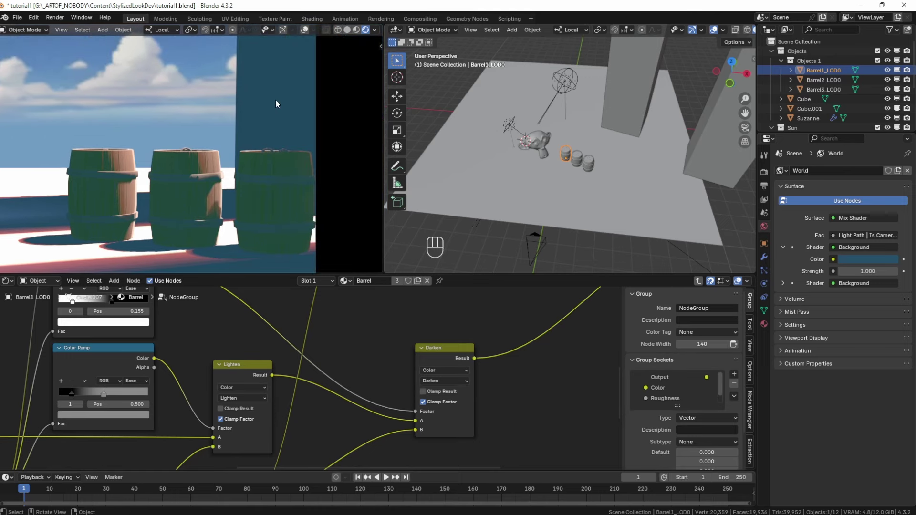
shift+middle_drag(168, 184, 255, 173)
scroll(153, 140, up, 4)
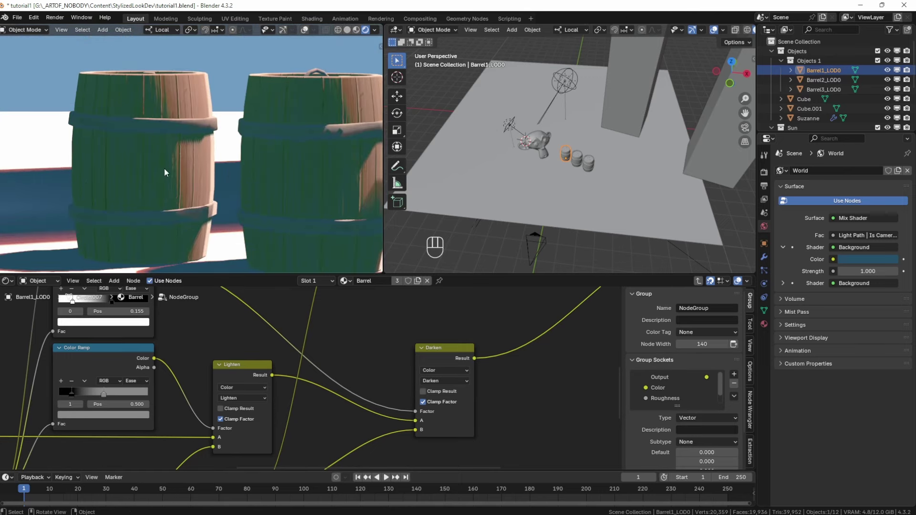
- Try the Multiply blending mode on the Darken node inside the group and compare the barrels' shadow areas
click(444, 381)
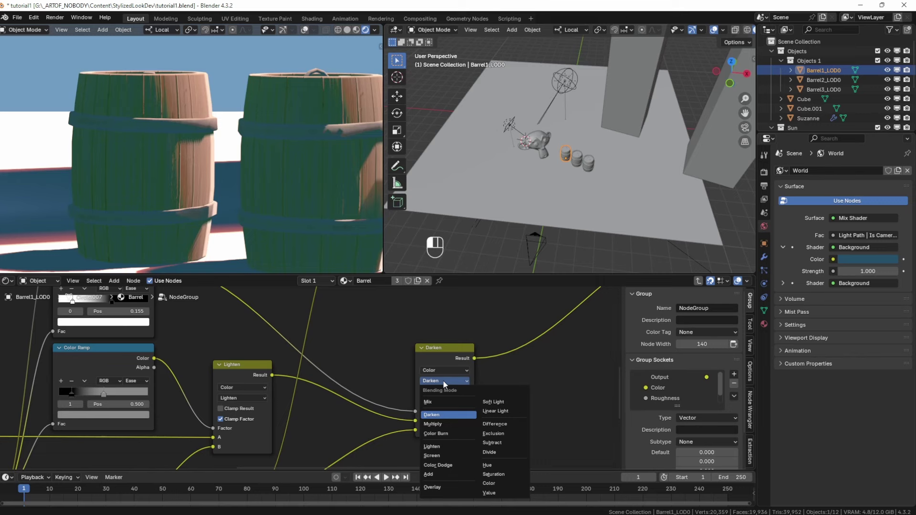
click(441, 425)
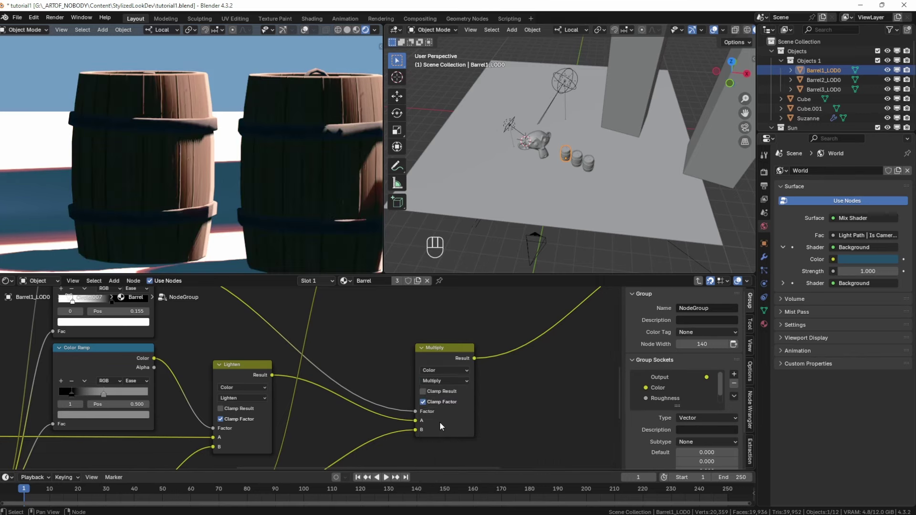
scroll(257, 212, down, 7)
scroll(243, 203, up, 7)
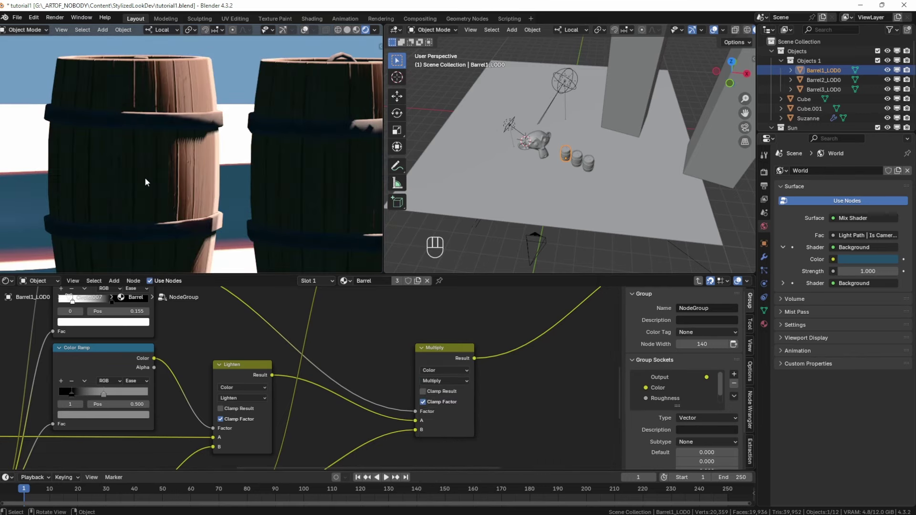
scroll(169, 178, down, 3)
scroll(103, 150, up, 5)
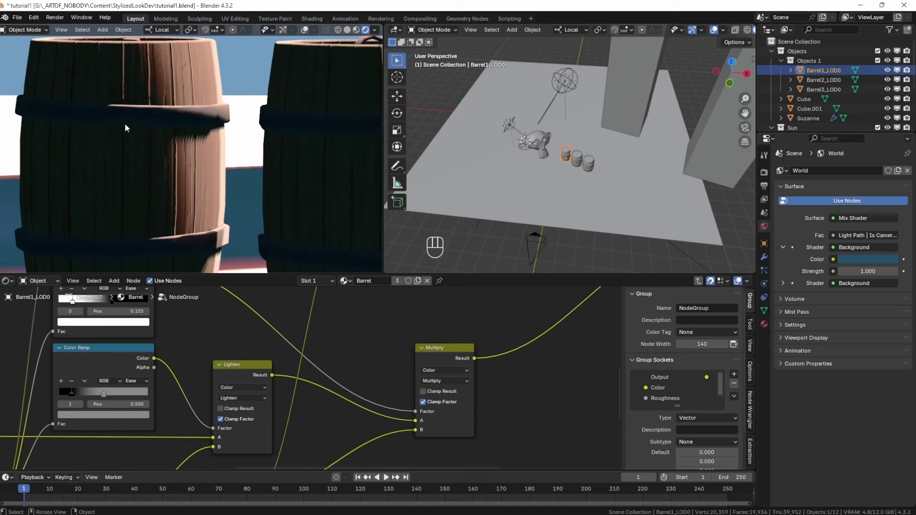
scroll(73, 163, up, 3)
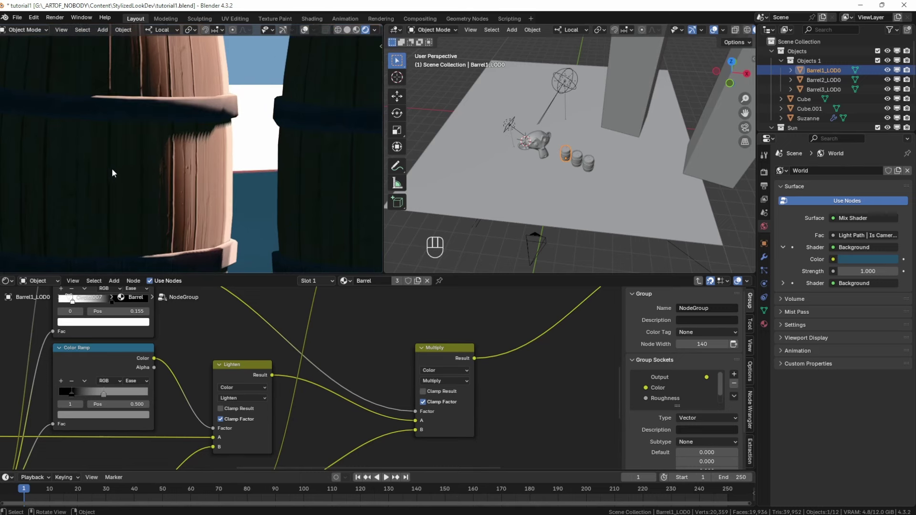
scroll(111, 203, down, 3)
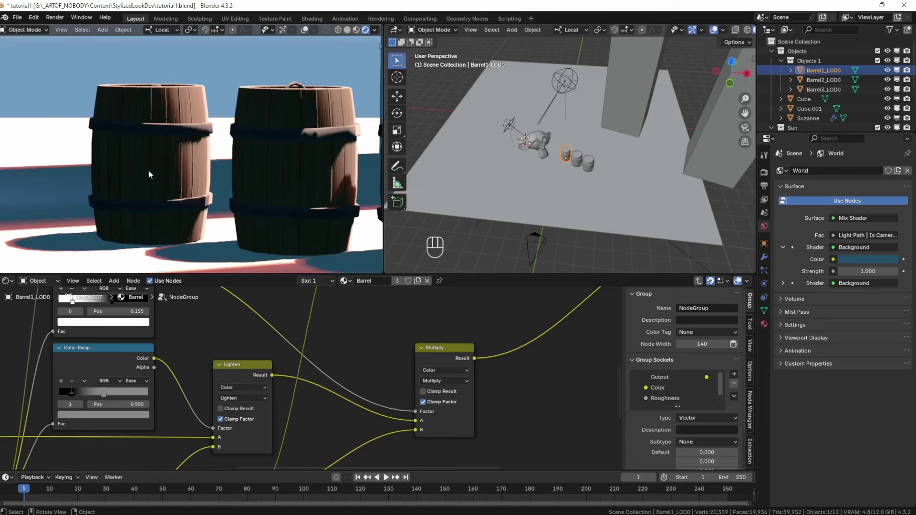
- Set the blending mode of the color mix node after Lighten to Mix
click(427, 383)
click(432, 403)
scroll(196, 194, down, 2)
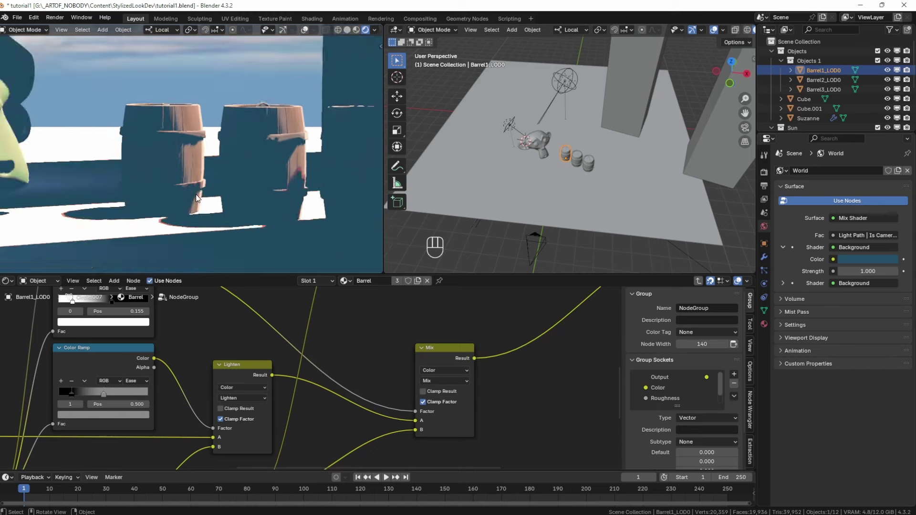
scroll(195, 194, up, 2)
shift+middle_drag(110, 168, 171, 153)
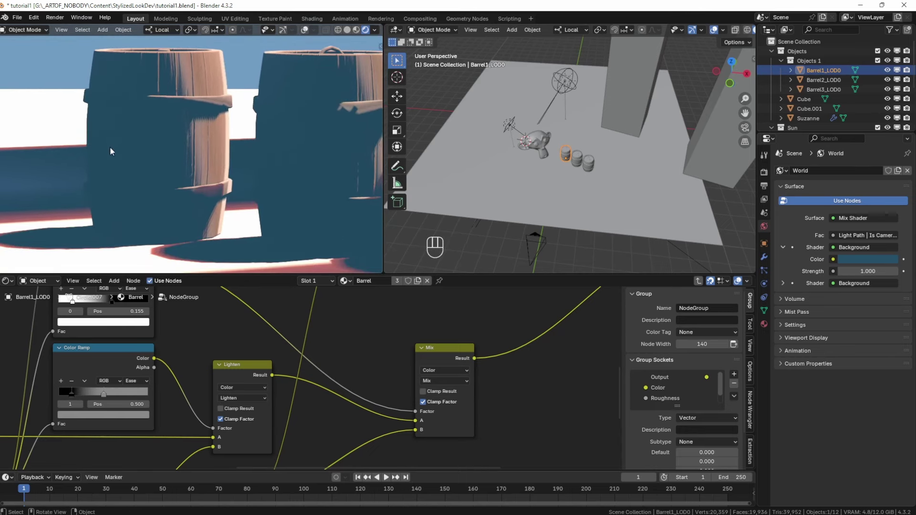
scroll(296, 399, down, 3)
middle_drag(334, 404, 368, 296)
drag(289, 334, 326, 364)
key(g)
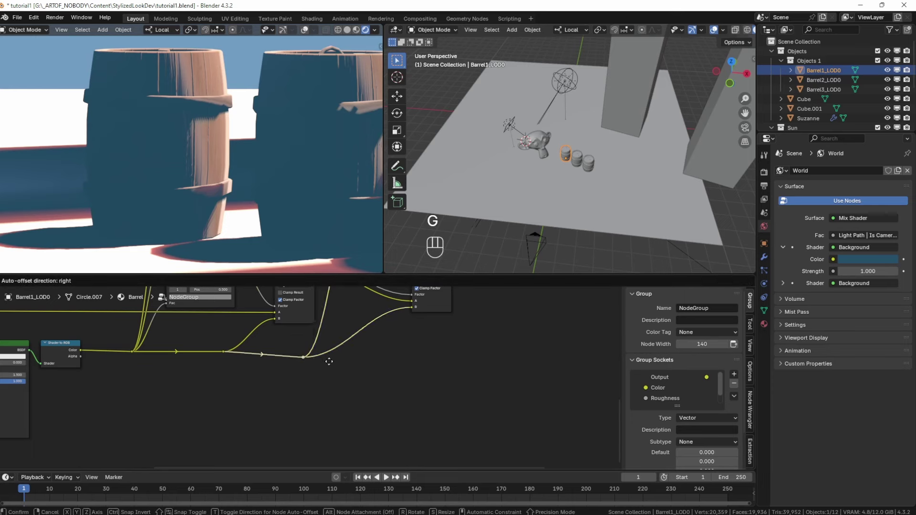
key(Escape)
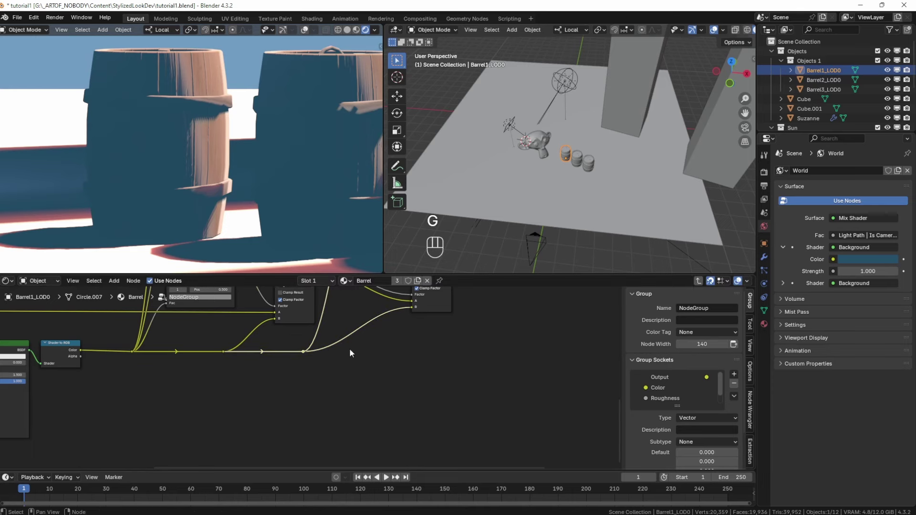
middle_drag(350, 350, 331, 402)
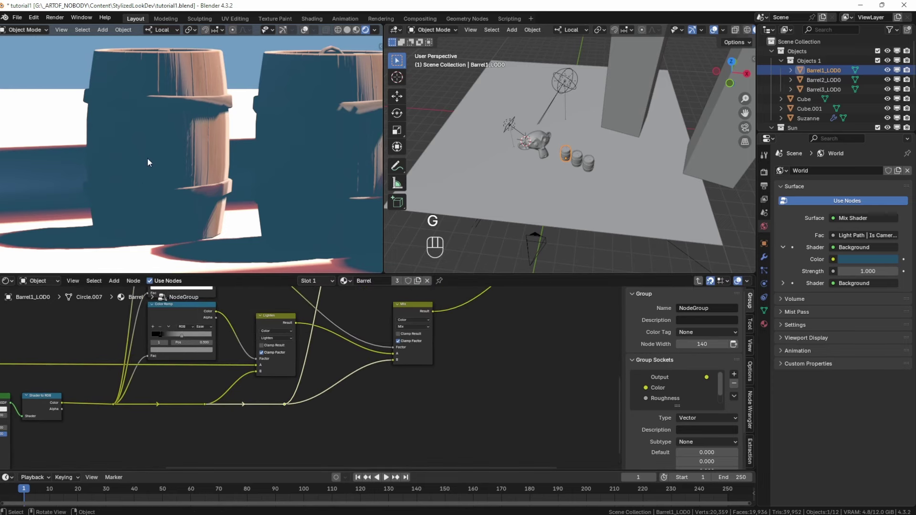
- Place a duplicate of the Group Input node just before the final Screen node inside the node group
scroll(162, 157, down, 6)
scroll(217, 441, down, 8)
click(52, 428)
key(shift+d)
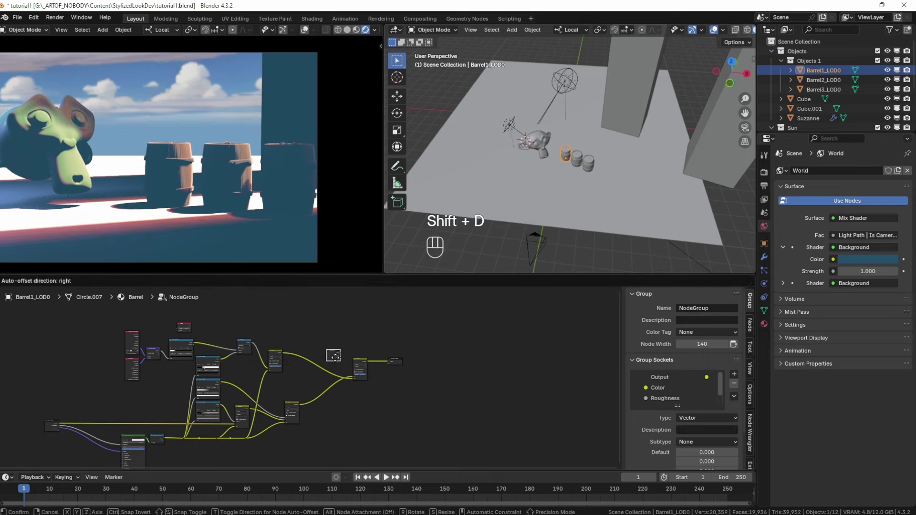
click(334, 363)
scroll(338, 365, up, 3)
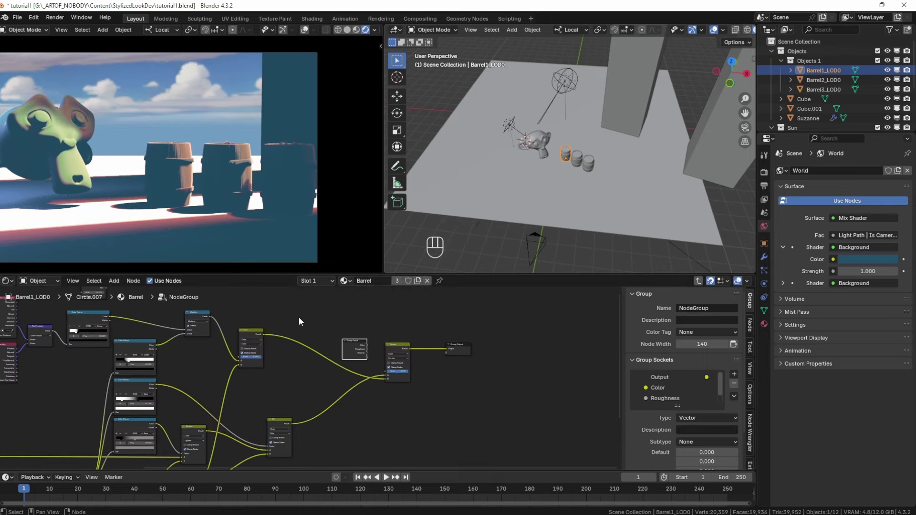
- Expose the Screen node's Factor as a group input named Rimlight and try lower values on Suzanne's material
scroll(343, 353, up, 3)
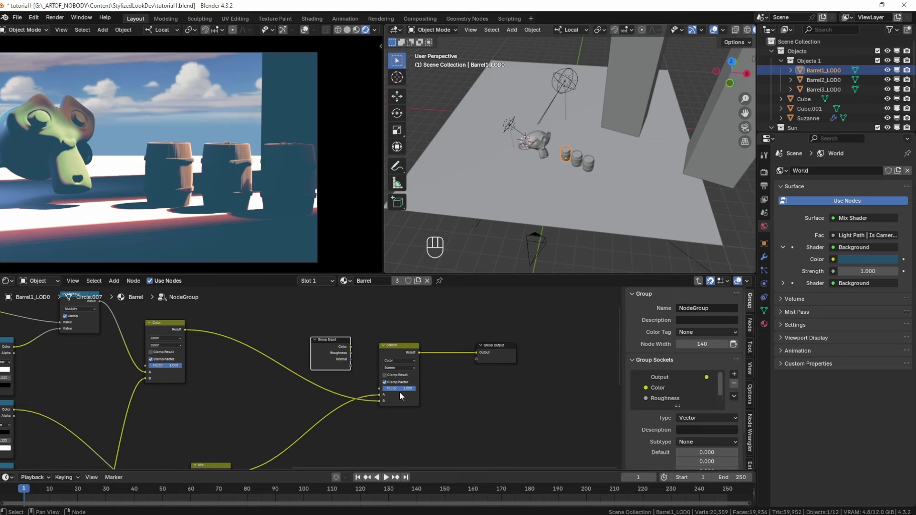
scroll(400, 392, up, 2)
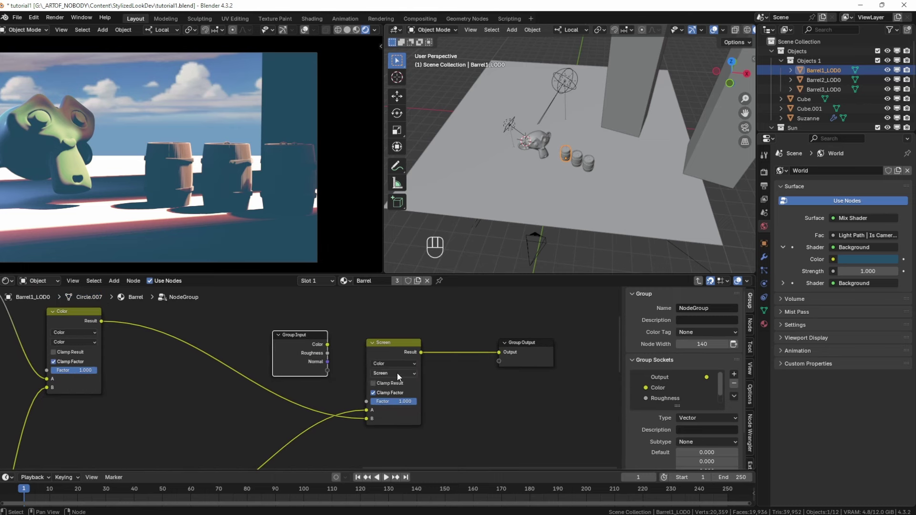
mouse_move(402, 402)
mouse_down()
mouse_move(356, 402)
mouse_move(404, 403)
mouse_up()
drag(328, 371, 367, 401)
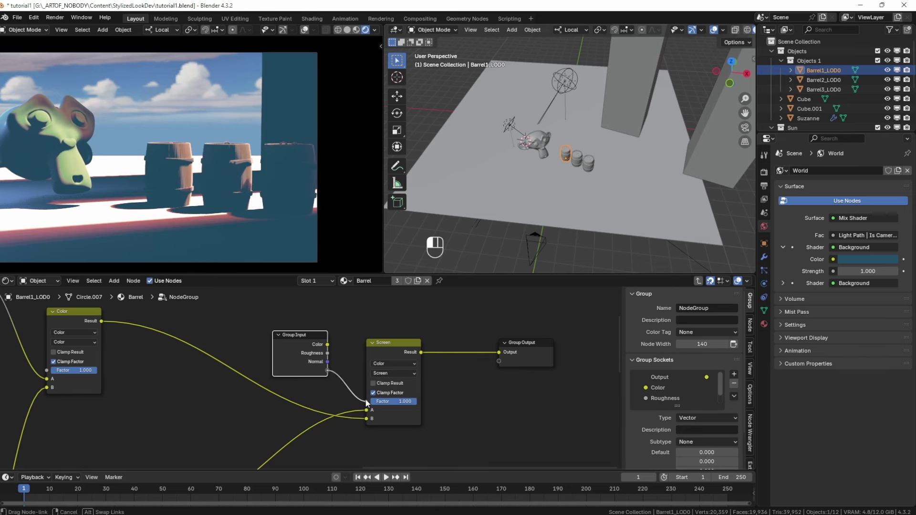
scroll(677, 386, down, 2)
double_click(670, 398)
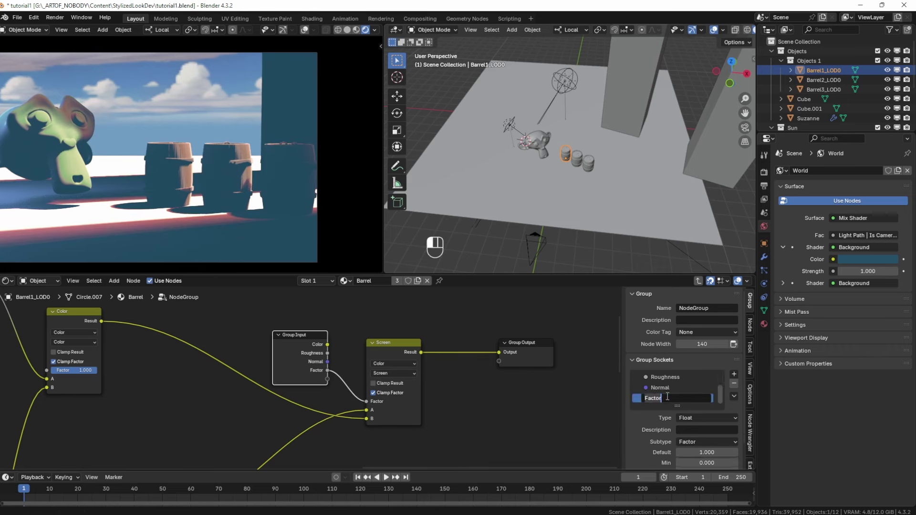
text(Rim)
text(light)
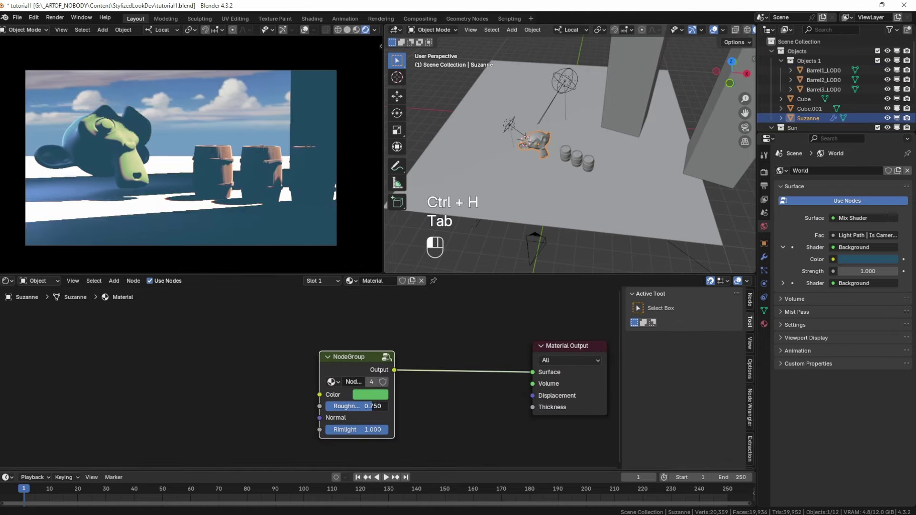
drag(377, 430, 350, 430)
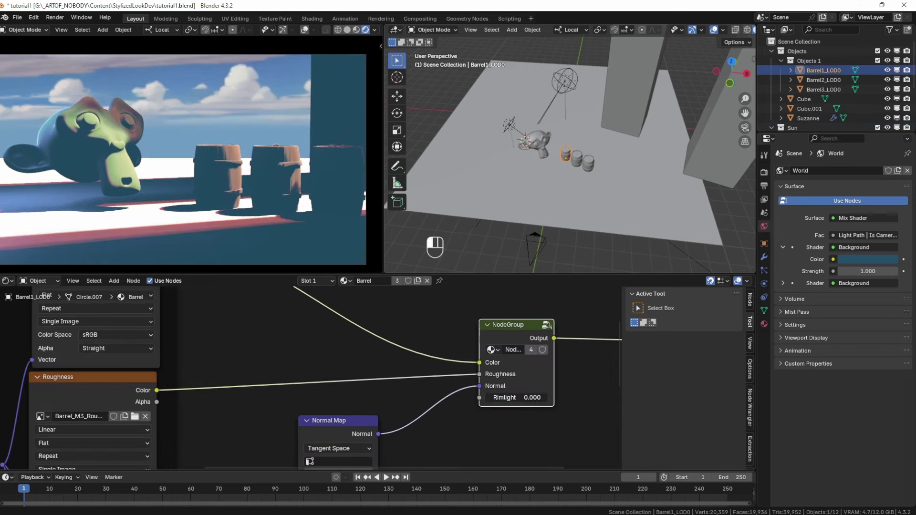
- Inside the barrel's node group, shift the Lighten and Mix nodes horizontally to arrange the space after the lowest Color Ramp
key(Tab)
scroll(350, 383, down, 5)
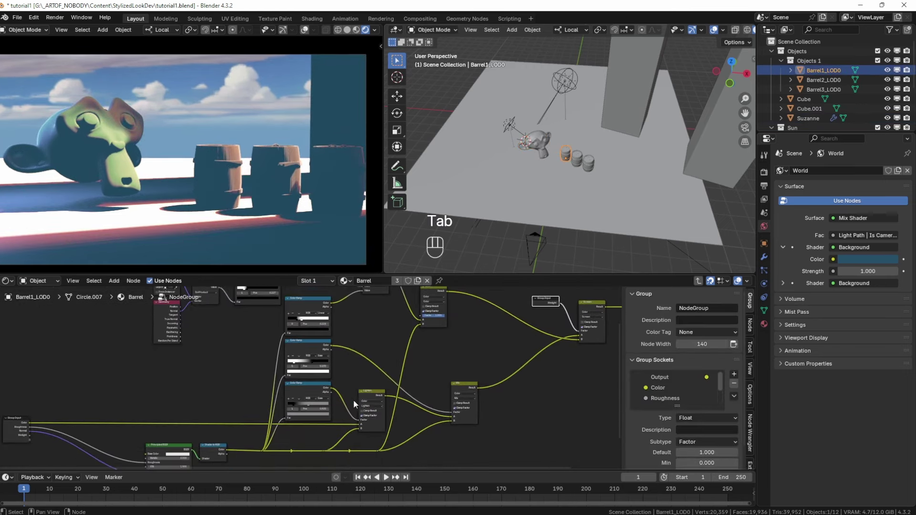
middle_drag(353, 399, 314, 366)
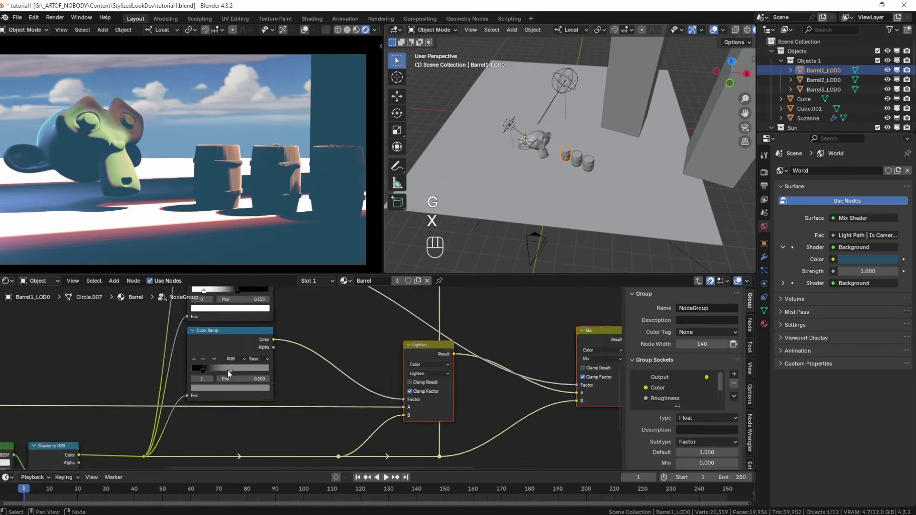
scroll(467, 344, up, 4)
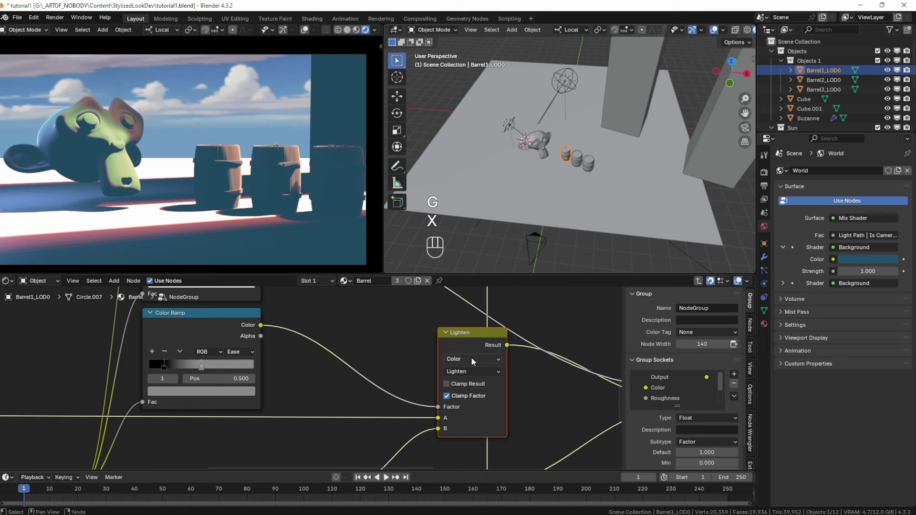
click(466, 350)
key(g)
key(x)
click(436, 349)
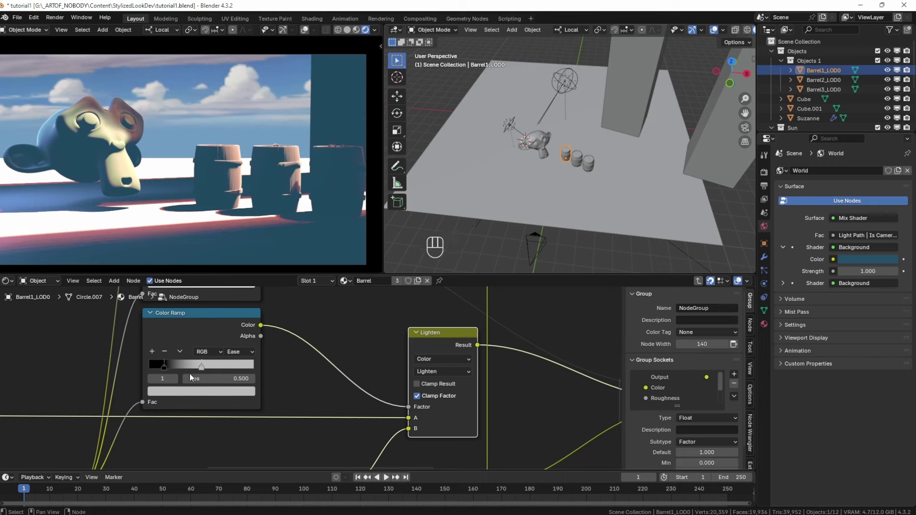
- Set the lowest Color Ramp's light stop to white and route its color through a Float Map Range into Lighten's Factor
click(208, 392)
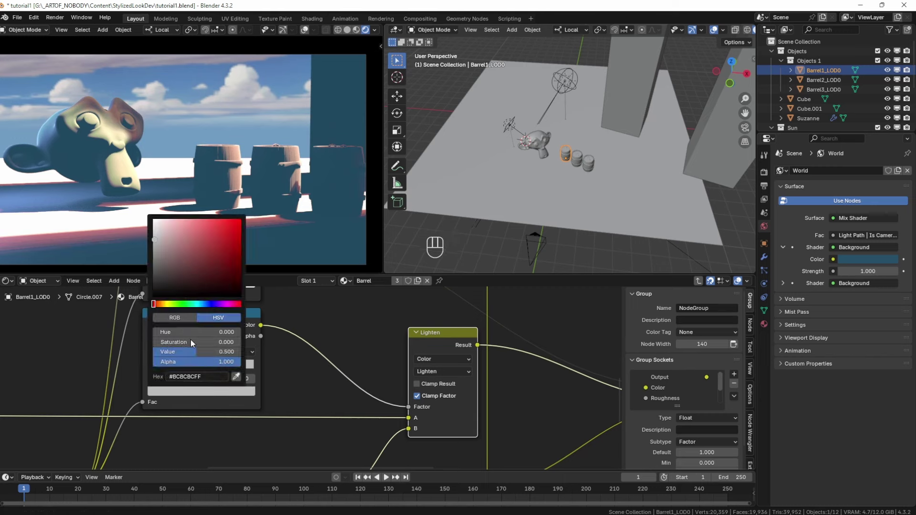
drag(185, 351, 300, 323)
text(map ra)
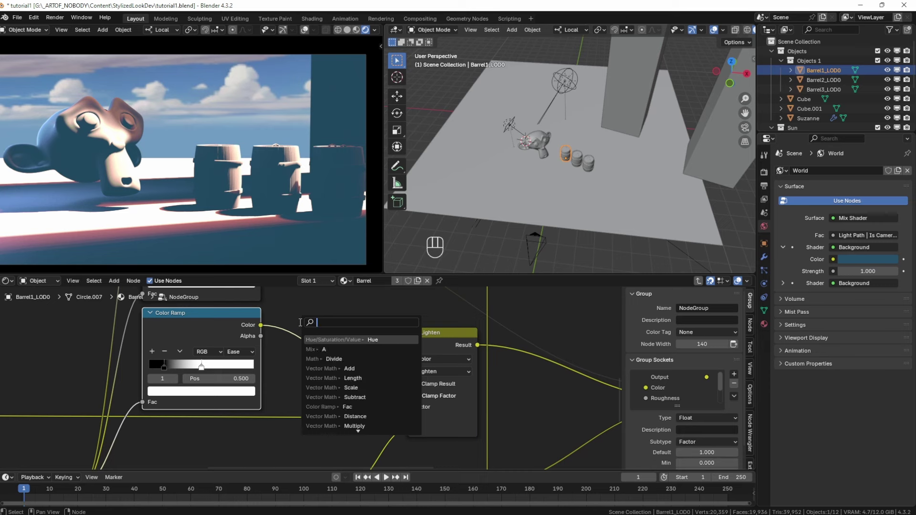
key(Return)
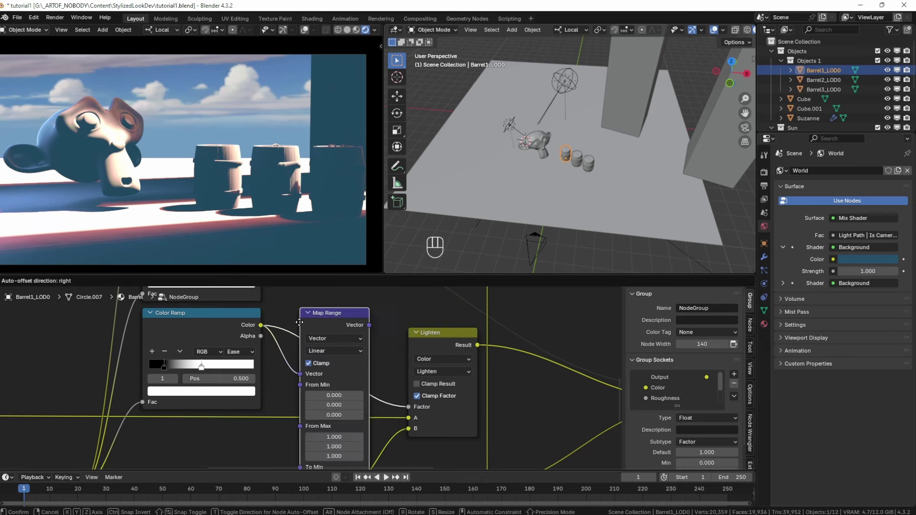
click(300, 323)
click(319, 338)
click(323, 361)
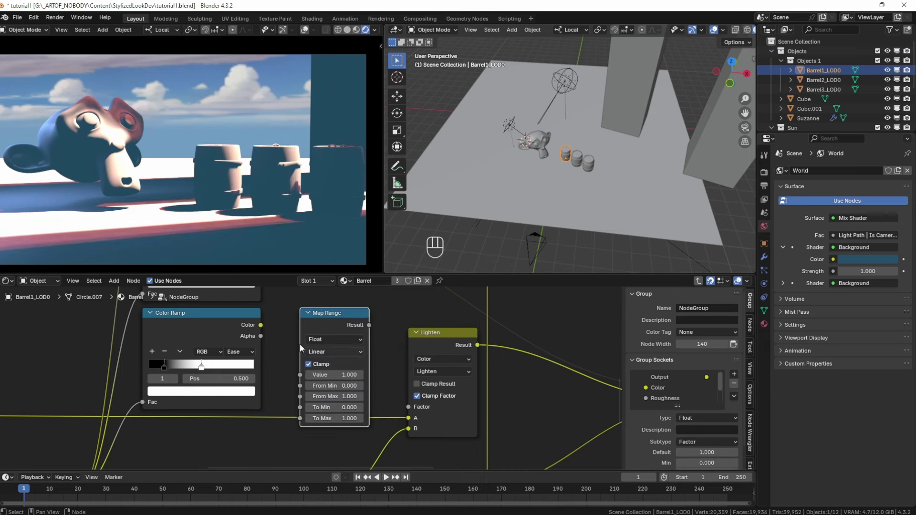
drag(261, 325, 300, 374)
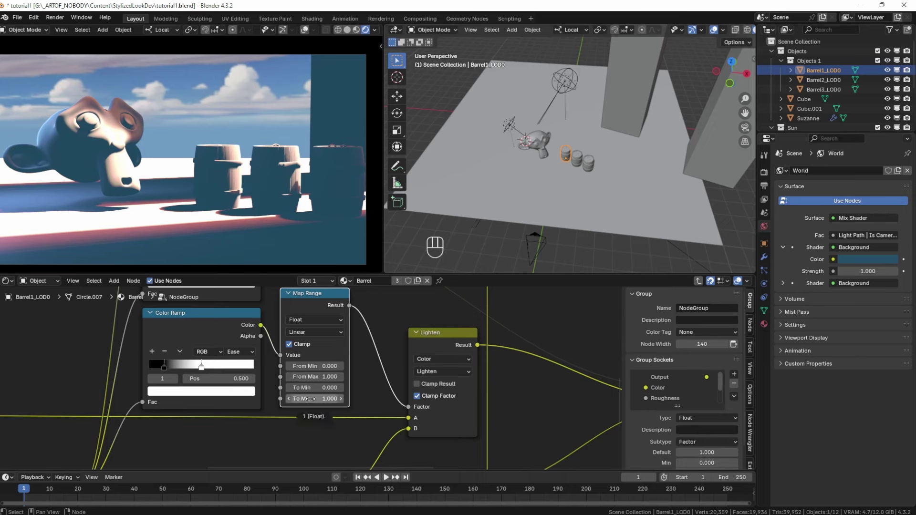
- Tune the Map Range's To Max value to 0.3 while comparing the lit areas on Suzanne and the barrels
scroll(276, 212, up, 1)
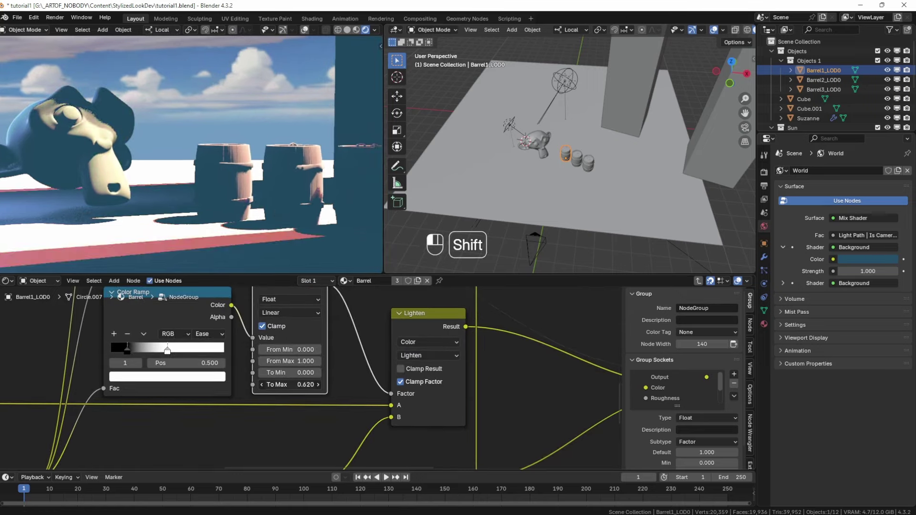
shift+drag(290, 385, 301, 385)
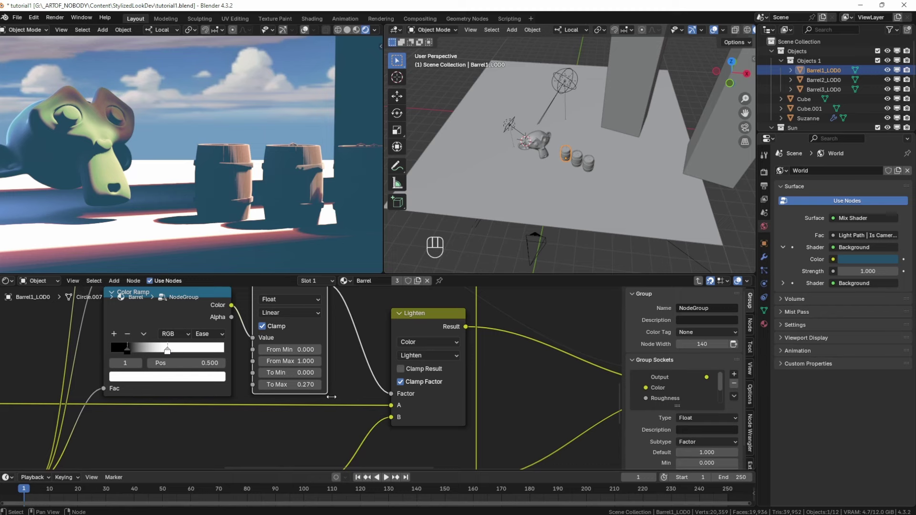
shift+drag(313, 385, 311, 385)
- Duplicate the Group Input node near the Map Range and expose the Map Range's To Max as a group input
scroll(306, 385, down, 11)
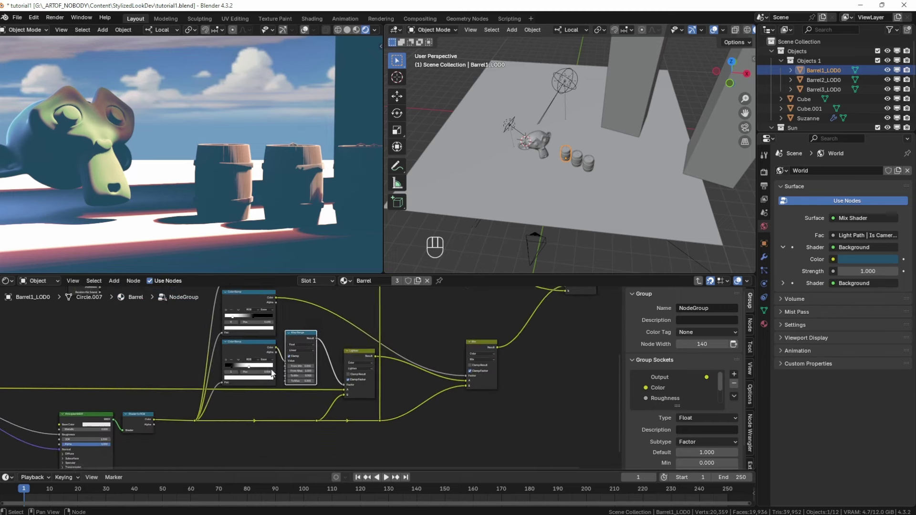
middle_drag(148, 345, 316, 330)
scroll(317, 330, down, 1)
click(97, 390)
key(e)
key(shift+d)
click(344, 360)
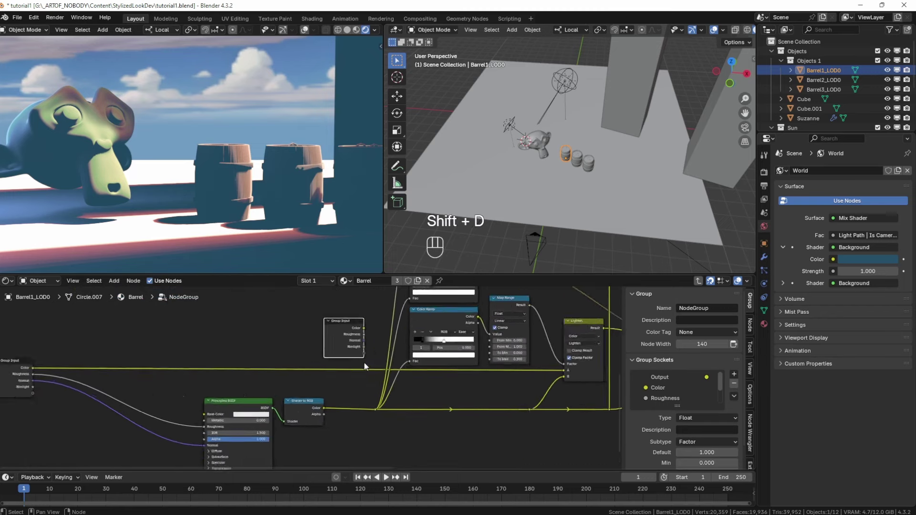
scroll(364, 362, up, 4)
drag(252, 355, 470, 366)
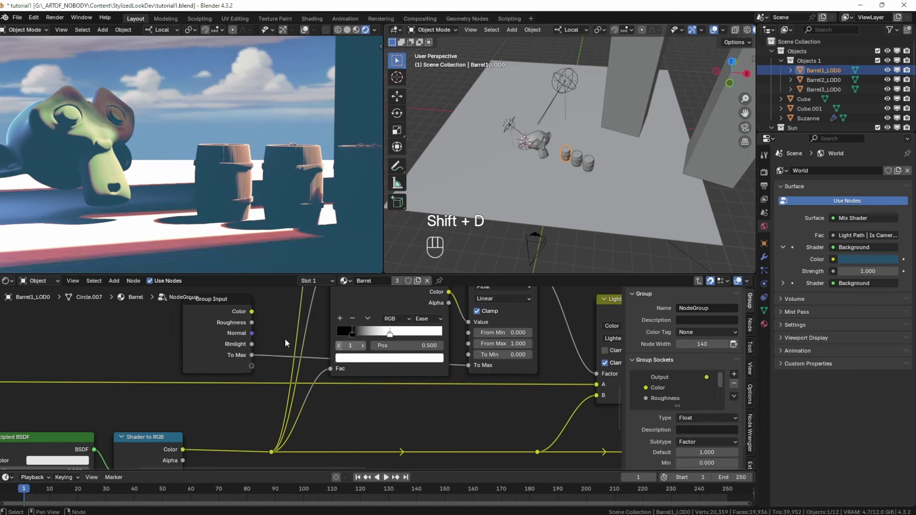
- Hide the duplicated Group Input's unused sockets and place the node just below the Color Ramp, beside the Map Range
key(ctrl+h)
key(g)
key(g)
click(414, 405)
- Rename the To Max group socket as Light Intensity and return to the barrel's main material nodes
double_click(661, 399)
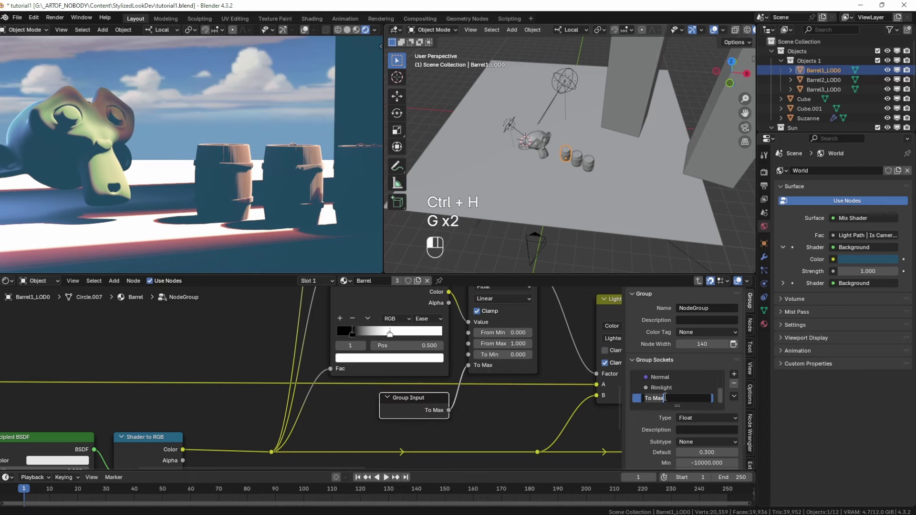
text(Light Inten)
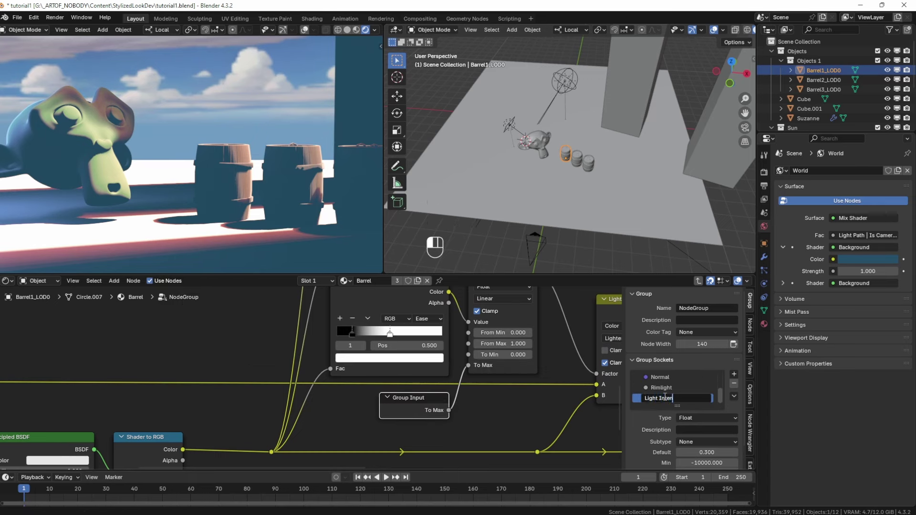
text(sity)
key(Return)
key(Tab)
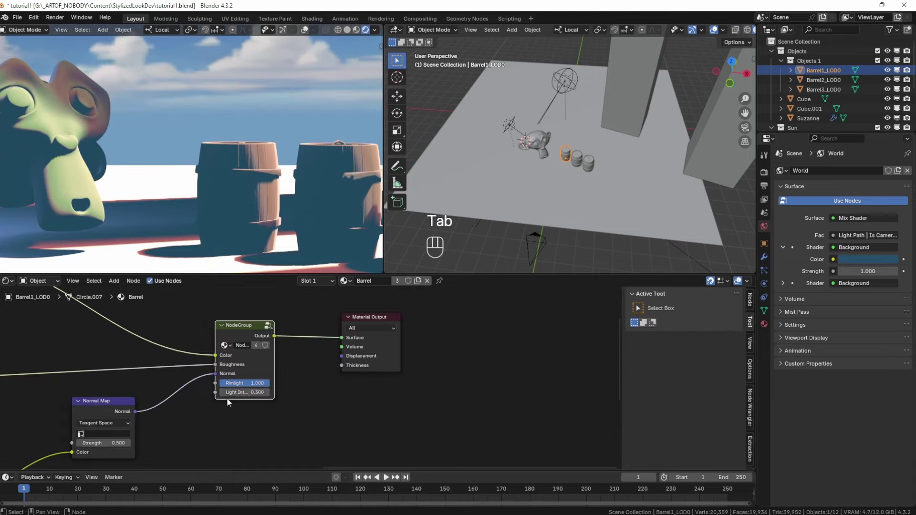
- Set the barrel material's Light Intensity to 0.52 and try out the same input on Suzanne's material
shift+drag(244, 392, 247, 392)
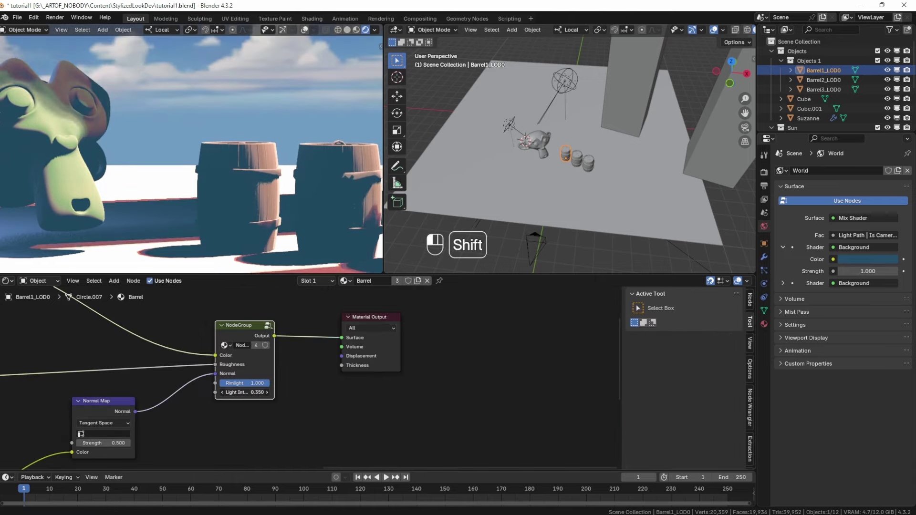
click(71, 145)
shift+middle_drag(71, 146, 217, 162)
mouse_move(119, 418)
shift+mouse_down()
mouse_move(137, 418)
mouse_move(120, 417)
shift+mouse_up()
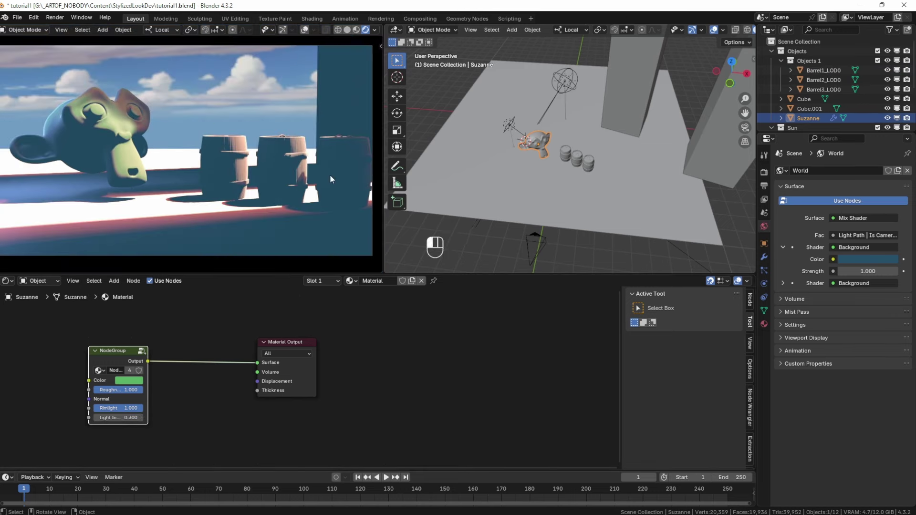
- Move the third barrel slightly away from the other two in the top view
click(330, 179)
key(KP_7)
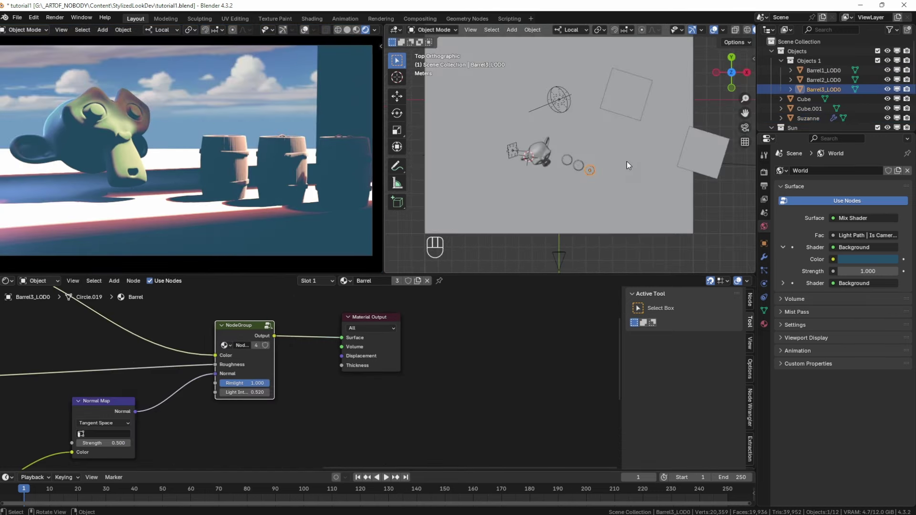
key(g)
click(519, 218)
- Give the floor plane a new material
click(512, 197)
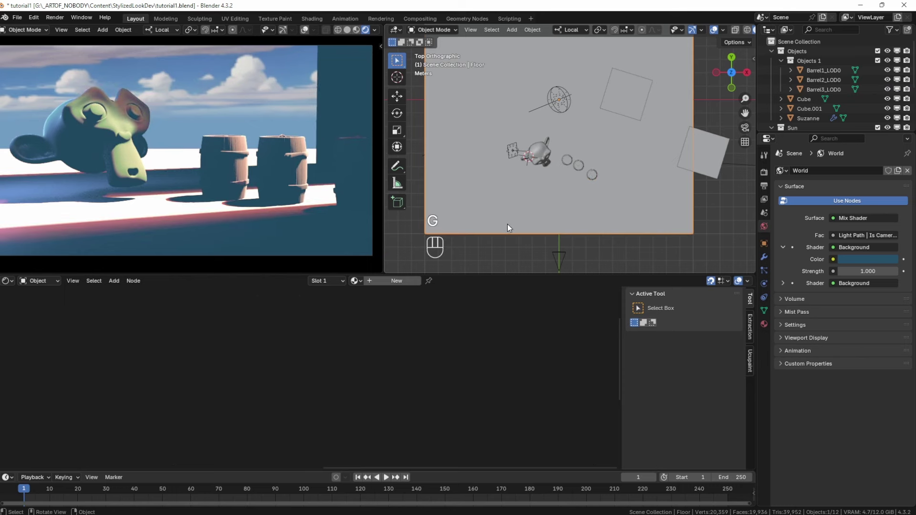
middle_drag(508, 225, 551, 148)
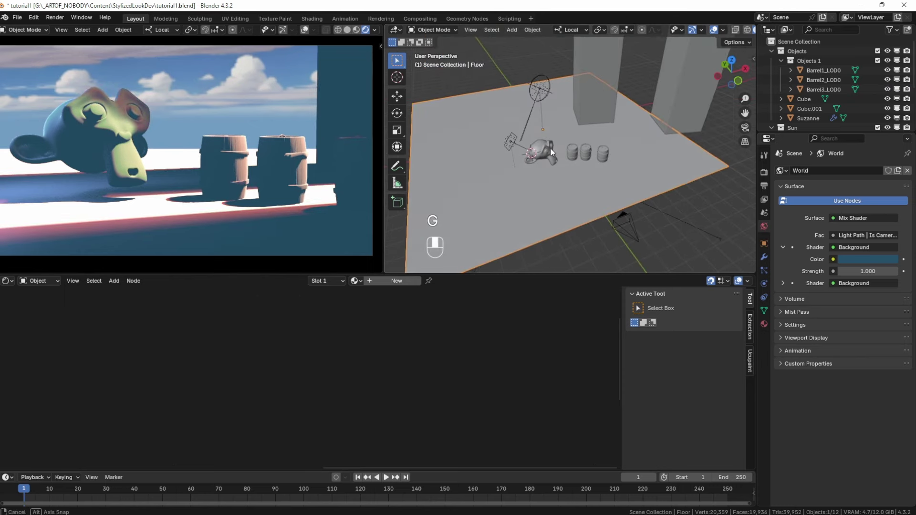
click(387, 282)
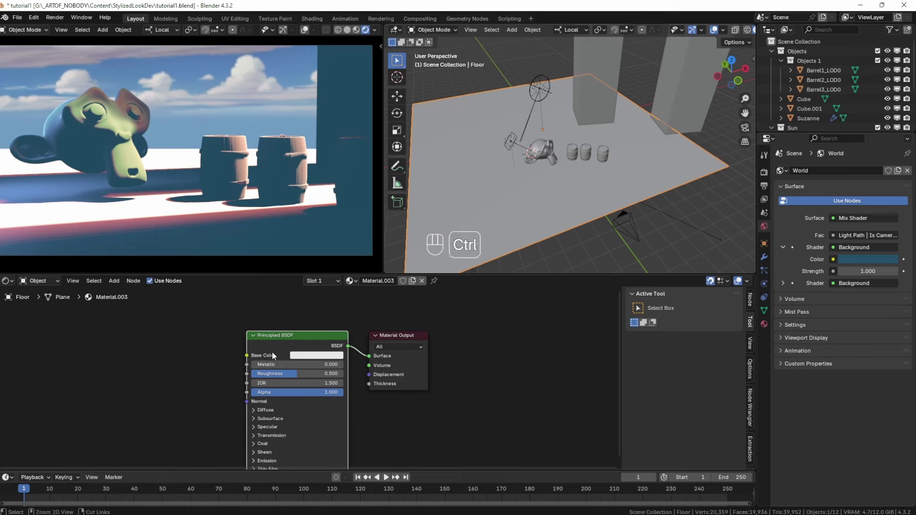
- Run the Principled Texture Setup on the floor's Principled BSDF with the grass_01 color, normal and roughness maps
key(ctrl+shift+t)
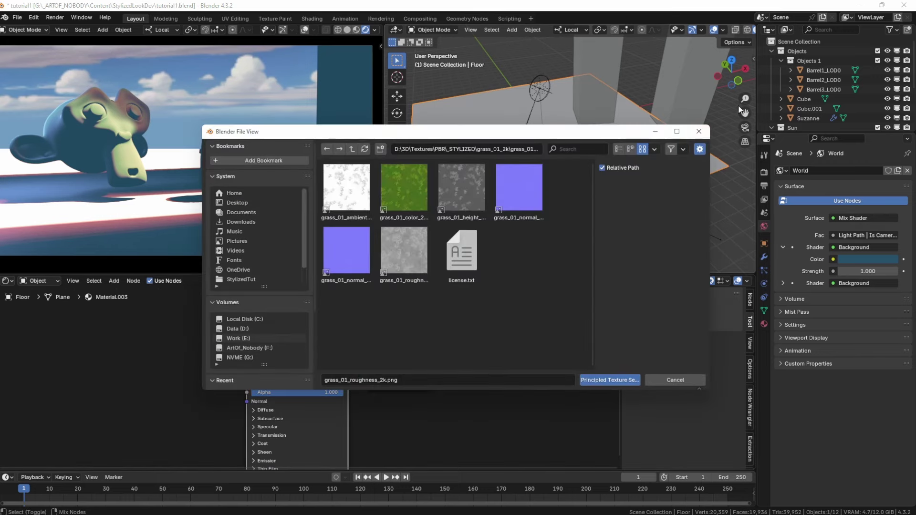
click(698, 132)
key(ctrl+shift+t)
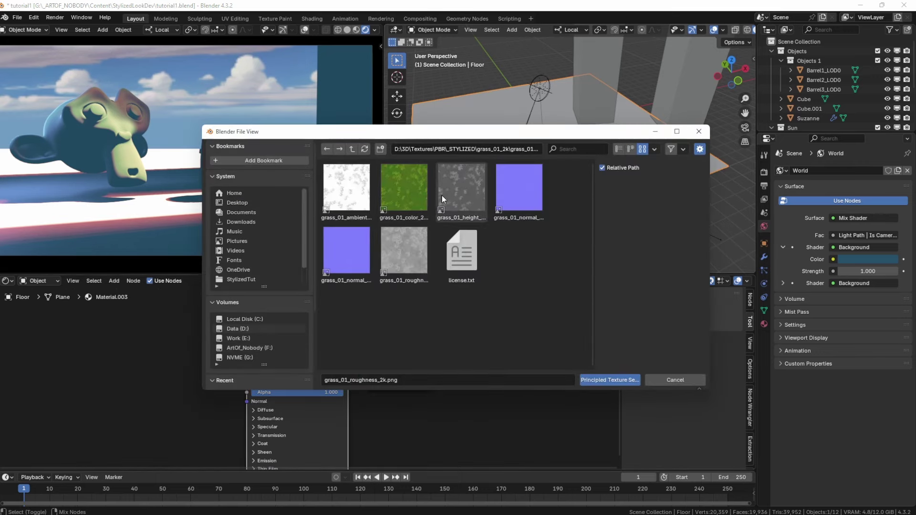
click(400, 192)
ctrl+click(347, 249)
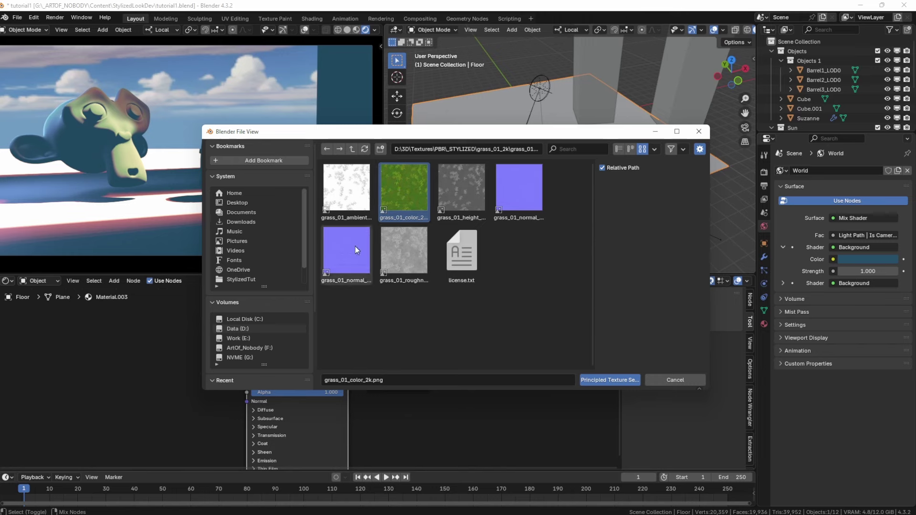
ctrl+click(404, 252)
click(603, 384)
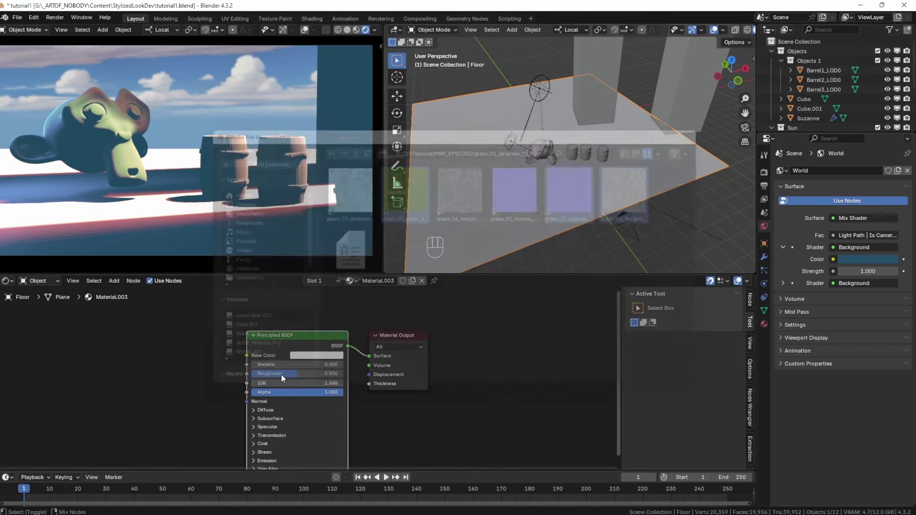
- Replace the floor material's Principled BSDF with the NodeGroup shader and connect its output to the Material Output surface
key(g)
key(x)
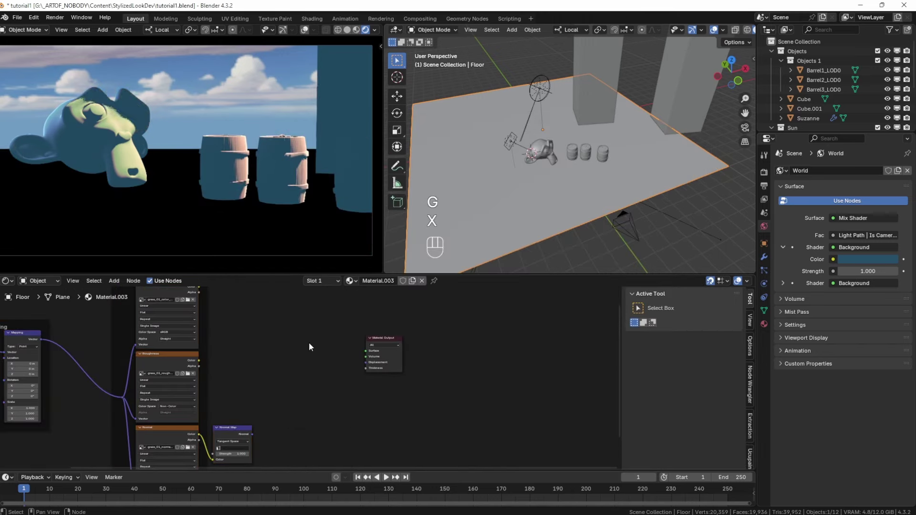
key(shift+a)
mouse_move(308, 342)
click(356, 343)
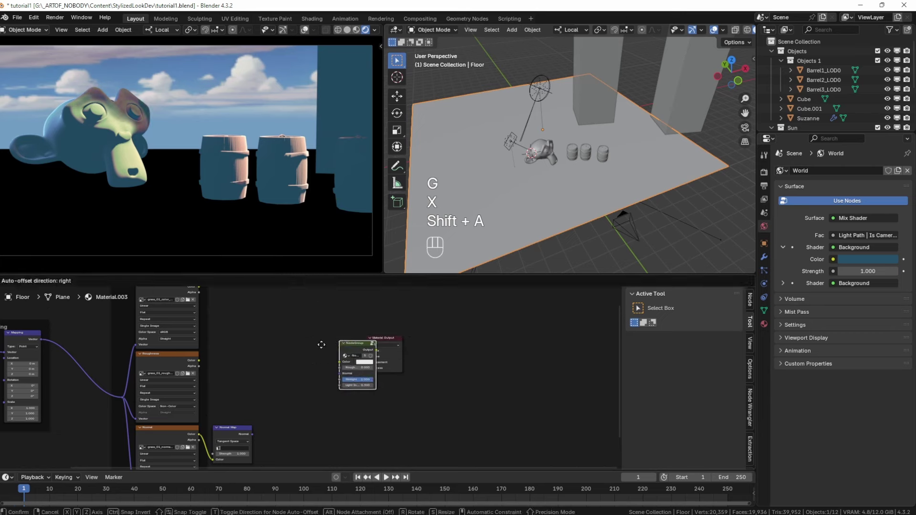
click(299, 334)
ctrl+shift+click(314, 342)
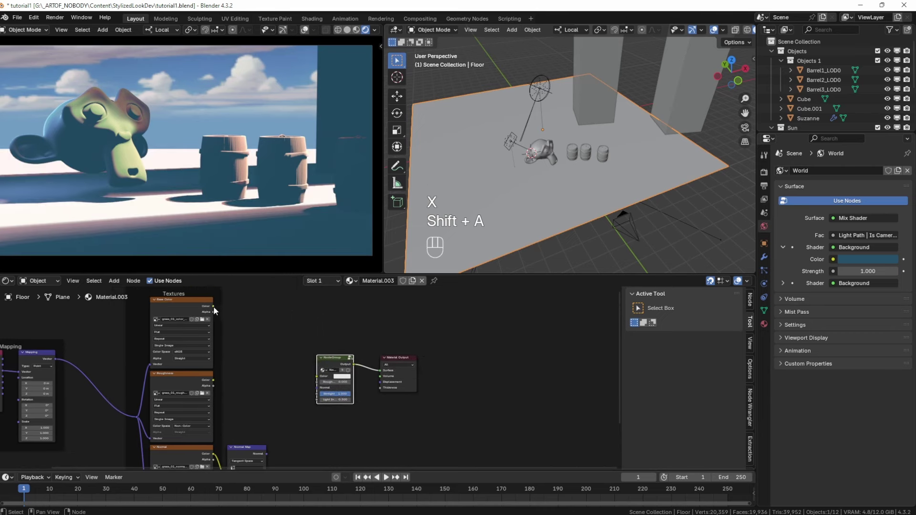
- Connect the grass color, roughness and Normal Map outputs to the matching NodeGroup inputs, and move the Normal Map node closer to the group
drag(214, 307, 317, 376)
drag(213, 382, 311, 384)
shift+scroll(272, 420, down, 3)
drag(268, 418, 319, 352)
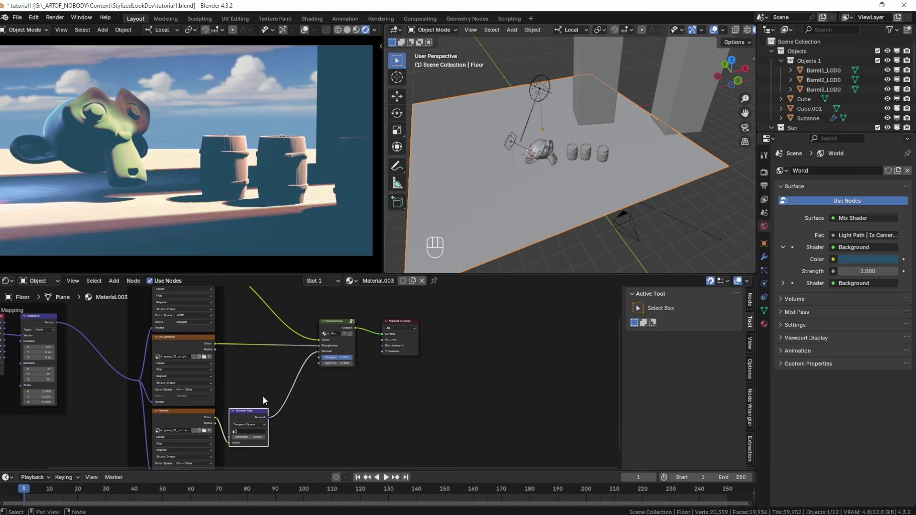
key(g)
click(278, 365)
- Set the floor NodeGroup's Rimlight to 0 and its Light Intensity to 0.09, checking the grass in the camera view
middle_drag(228, 189, 237, 169)
key(shift+BackSpace)
scroll(263, 160, down, 3)
key(KP_0)
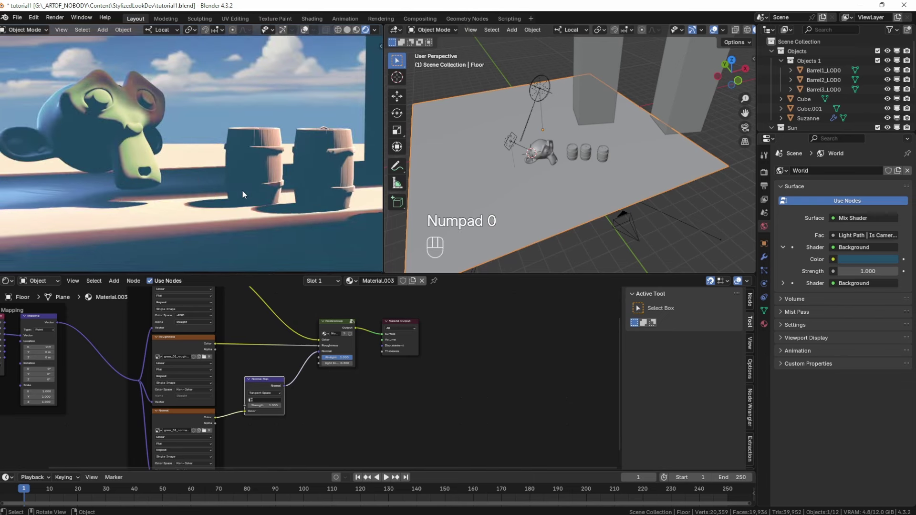
drag(346, 357, 313, 357)
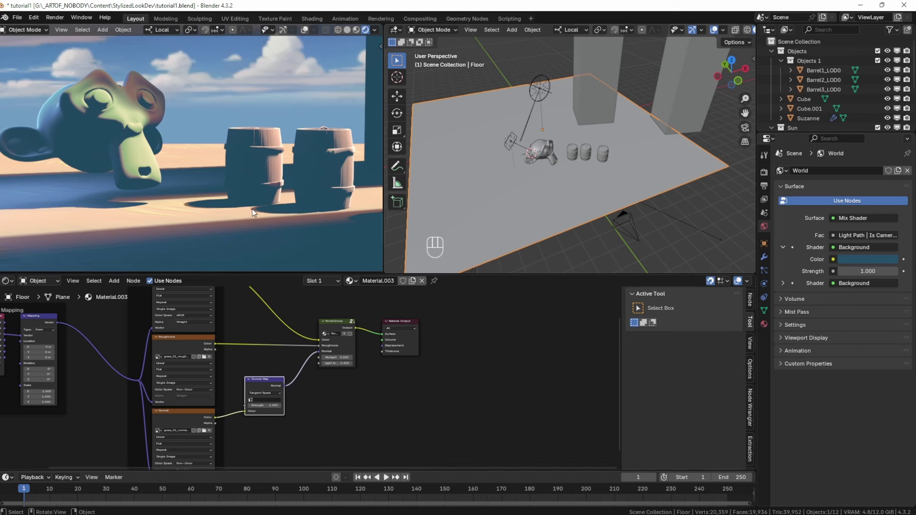
drag(332, 358, 350, 353)
scroll(310, 377, up, 3)
shift+drag(358, 352, 357, 353)
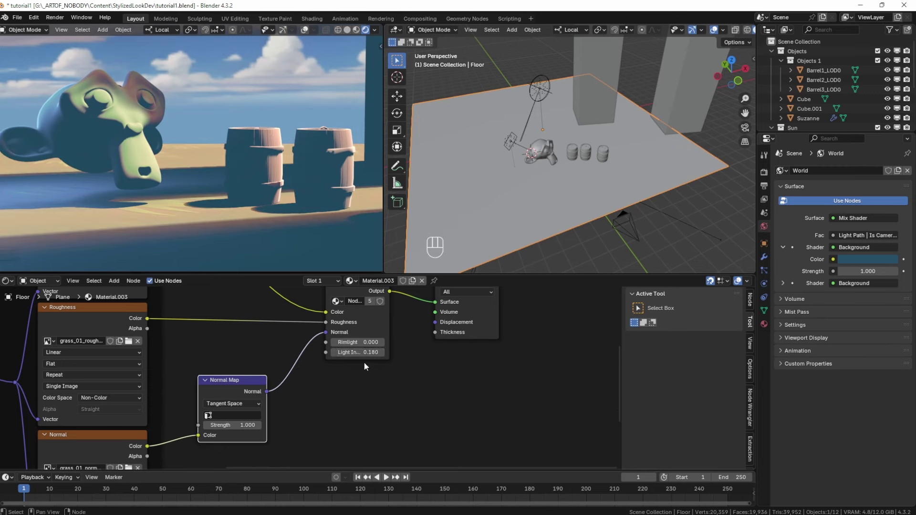
scroll(362, 370, up, 2)
shift+drag(370, 365, 360, 365)
scroll(193, 207, down, 2)
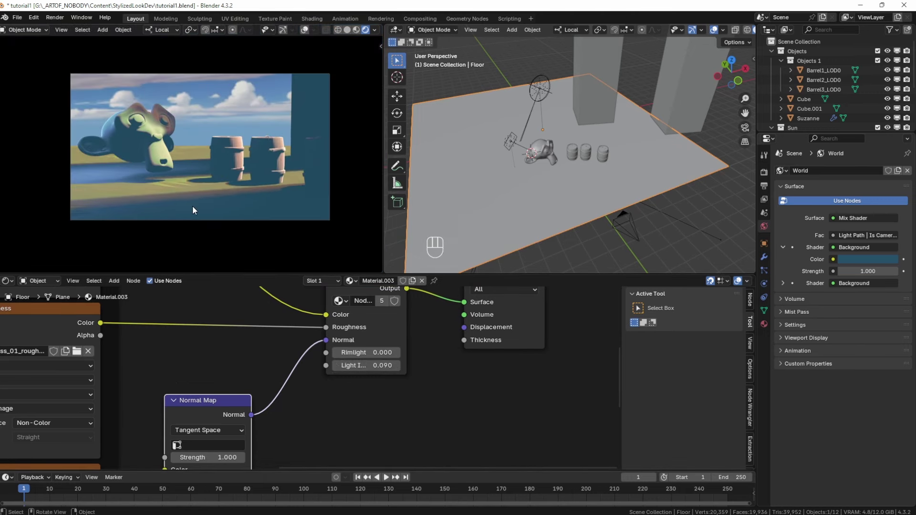
scroll(196, 205, up, 2)
scroll(201, 201, down, 2)
scroll(197, 202, up, 1)
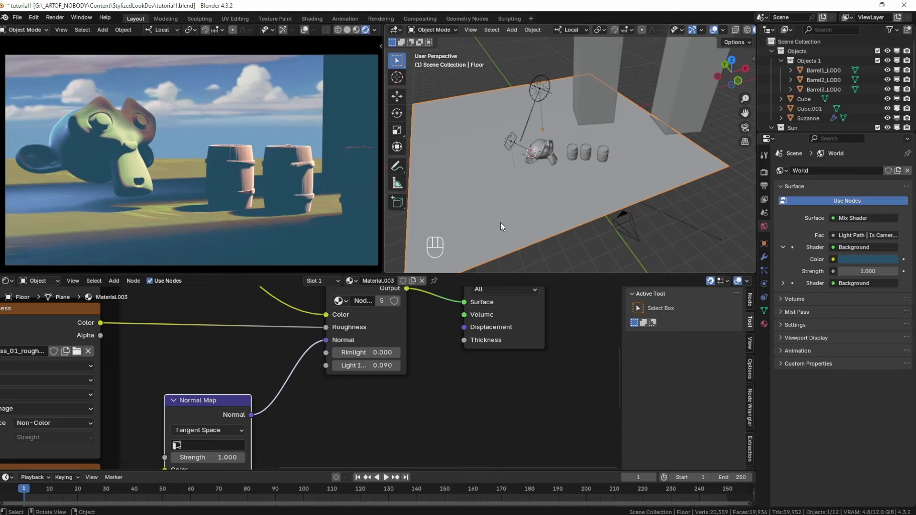
- Open the inside of the floor's NodeGroup and show its whole node tree in a maximized node editor
scroll(334, 310, down, 2)
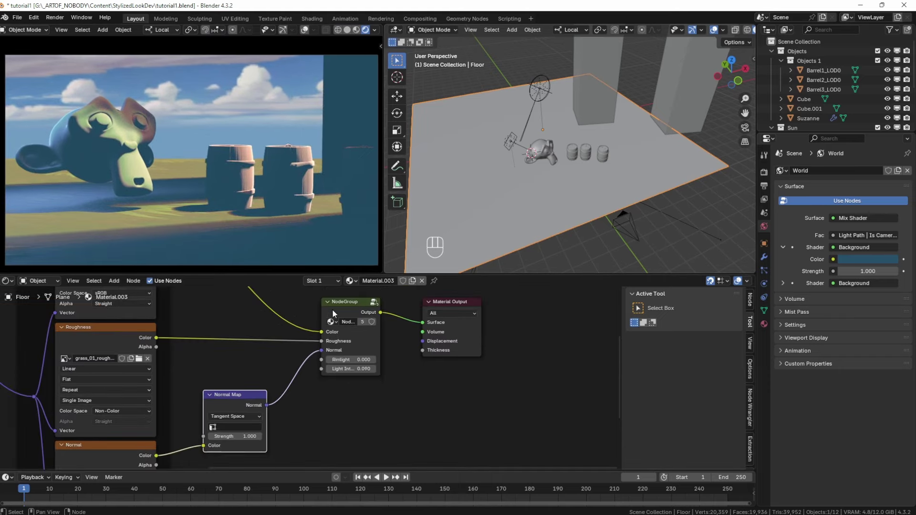
key(Tab)
key(ctrl+space)
ctrl+middle_drag(536, 149, 542, 130)
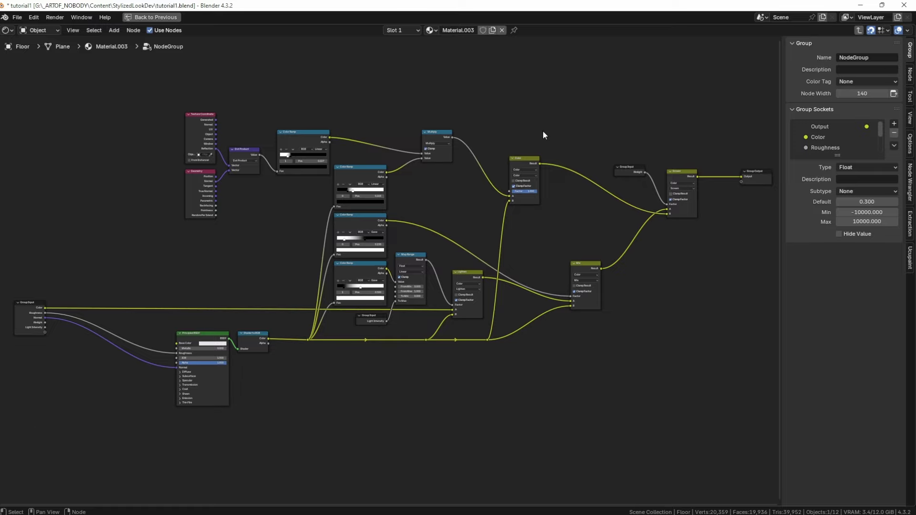